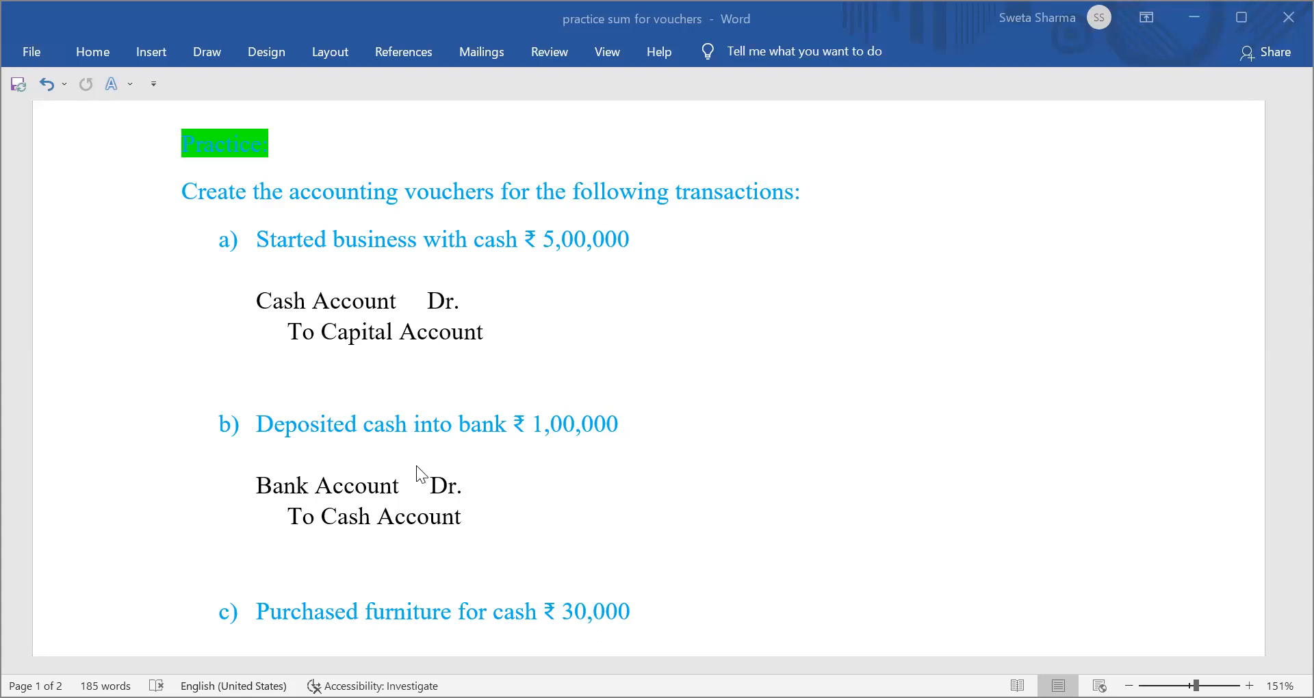
Step: Check the furniture purchase transaction in the Word document, then start a new payment voucher in Tally.ERP 9
scroll(416, 465, "down", 6)
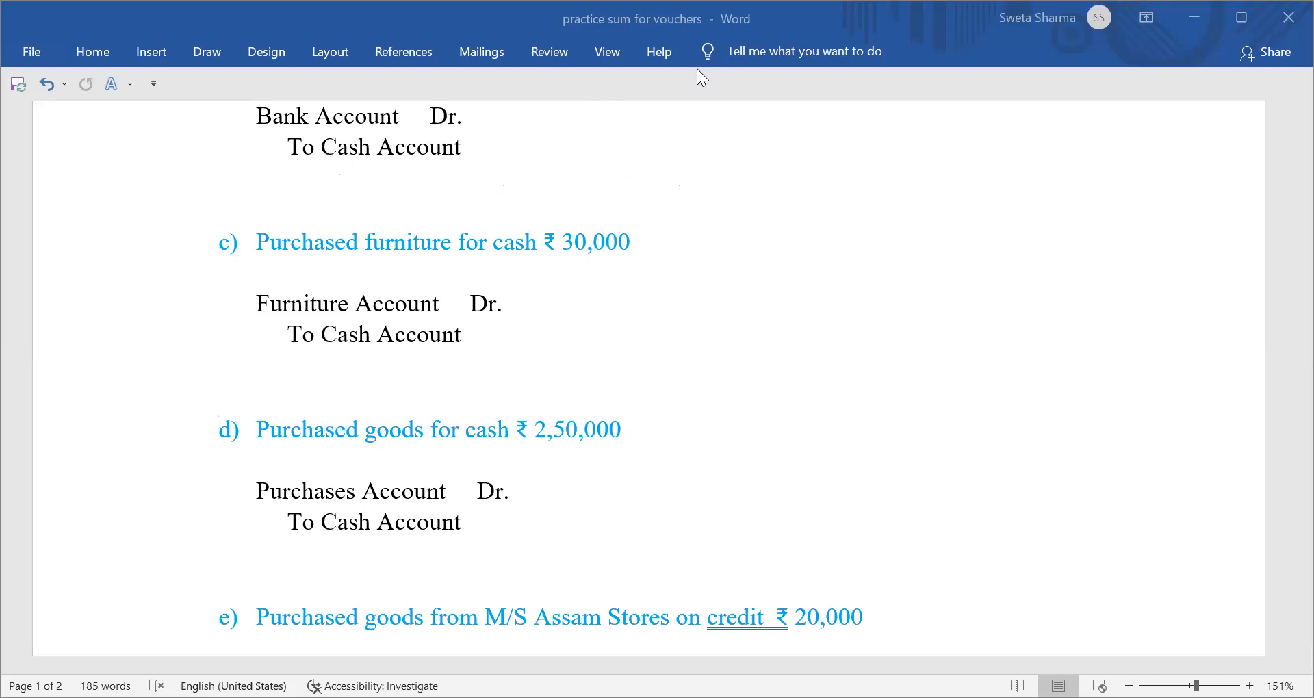
key("alt+Tab")
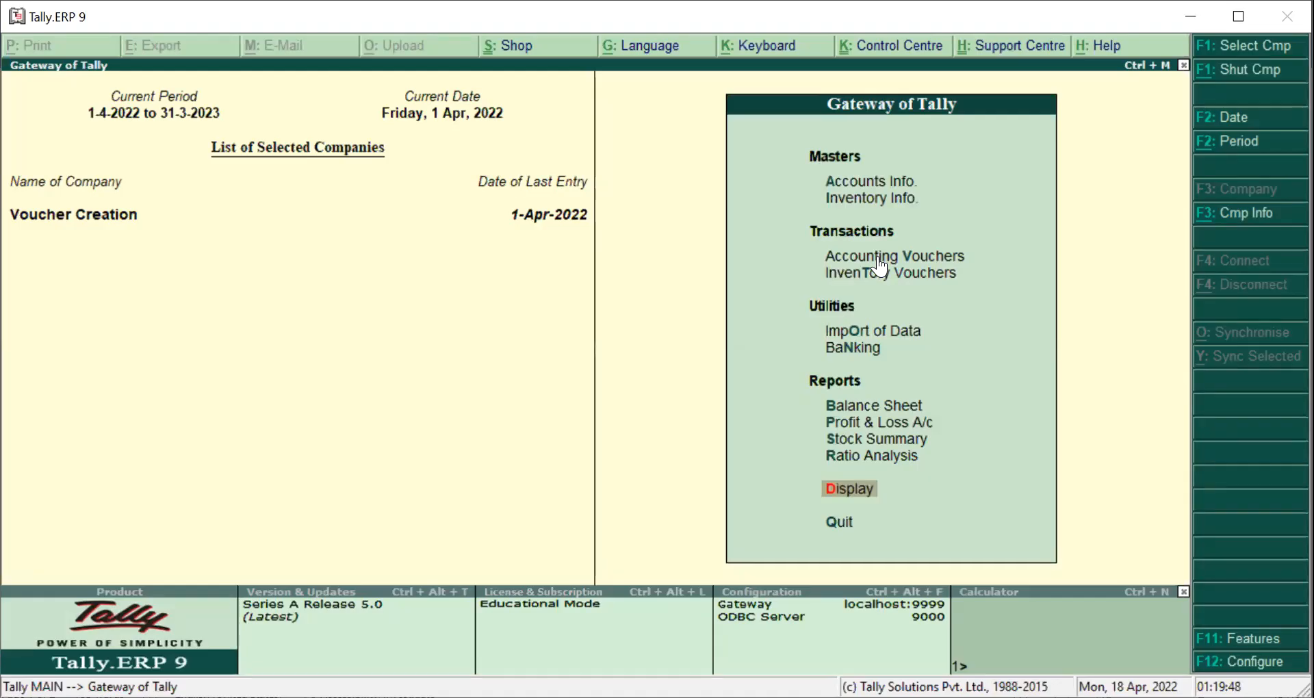
left_click(881, 257)
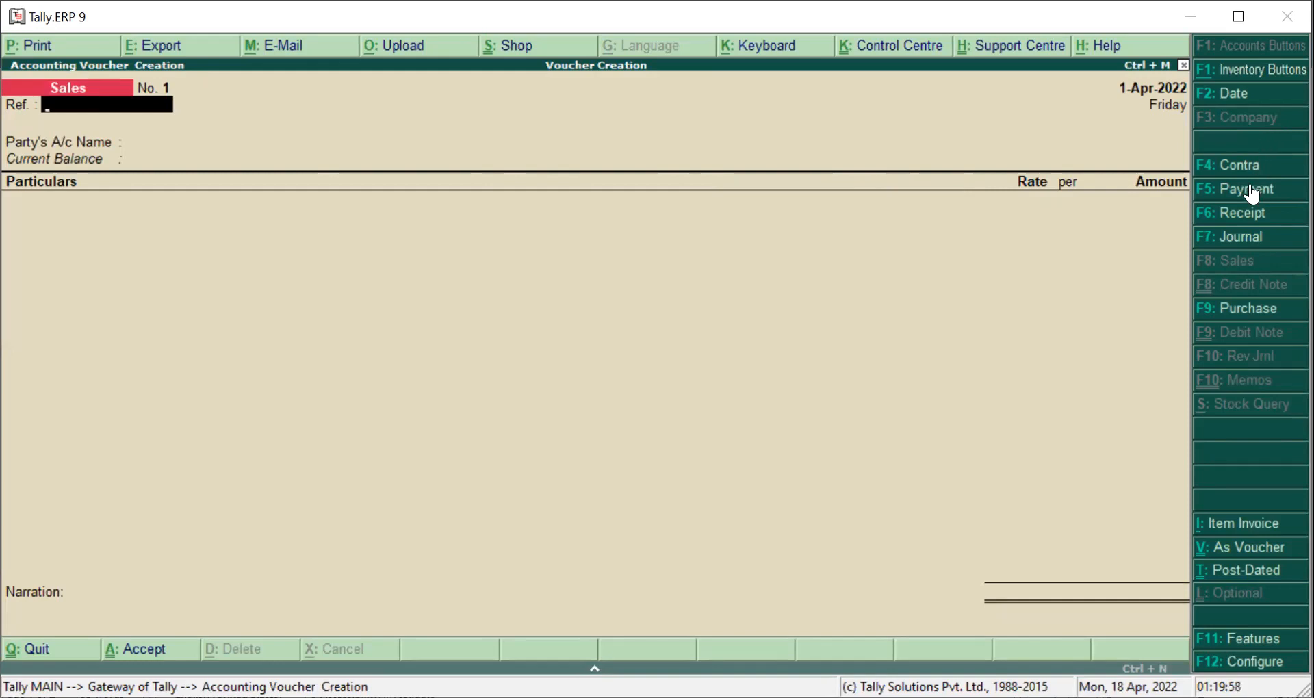
left_click(1140, 242)
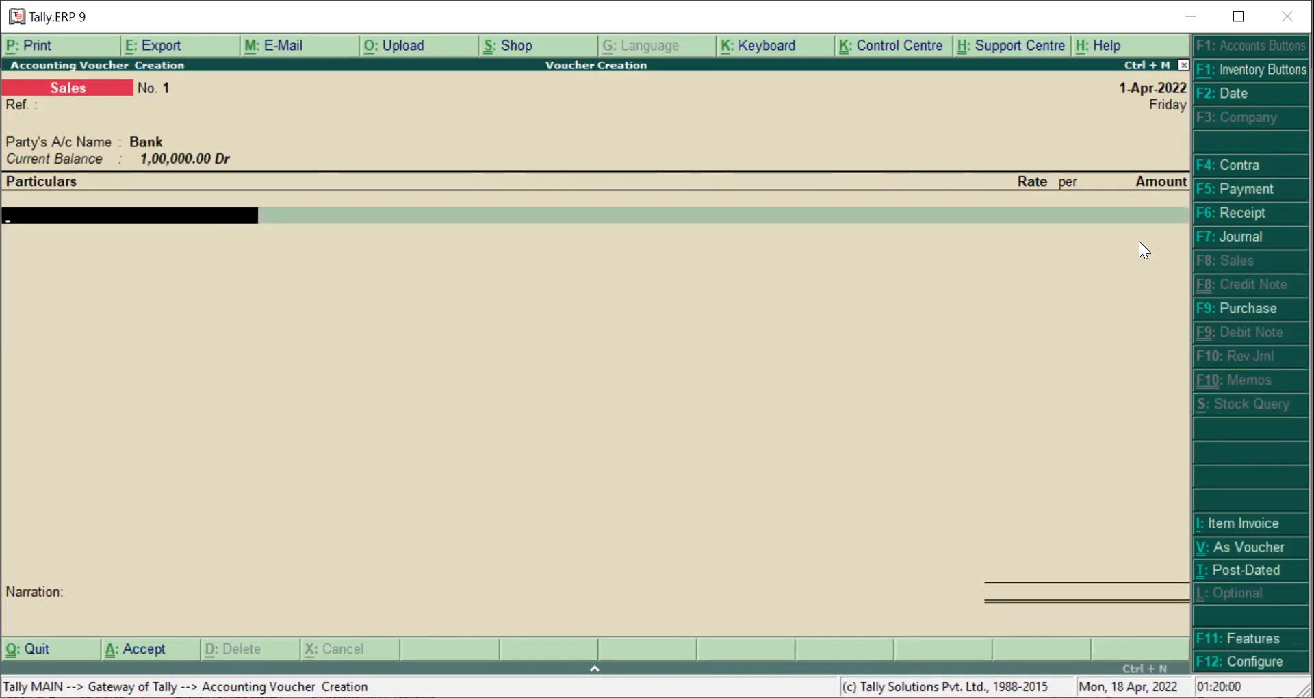
key("F5")
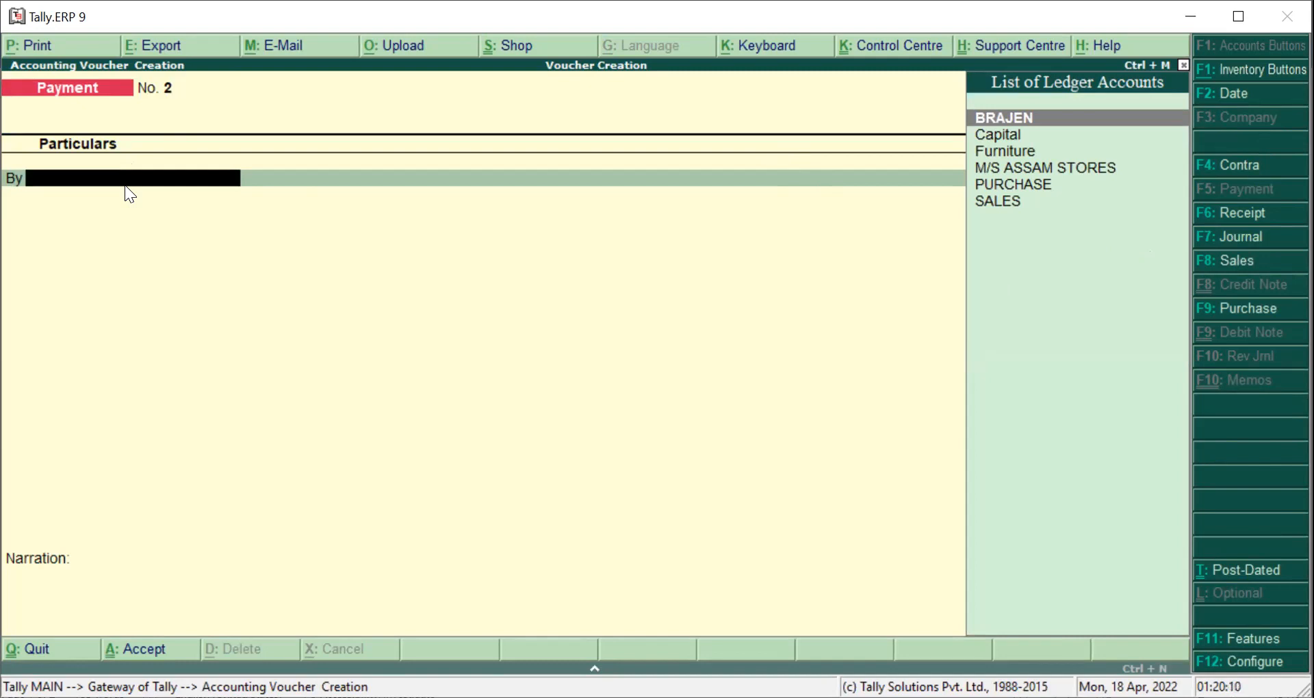
Step: Debit the Furniture ledger with 30,000 and credit the Cash ledger with the same amount
type("F")
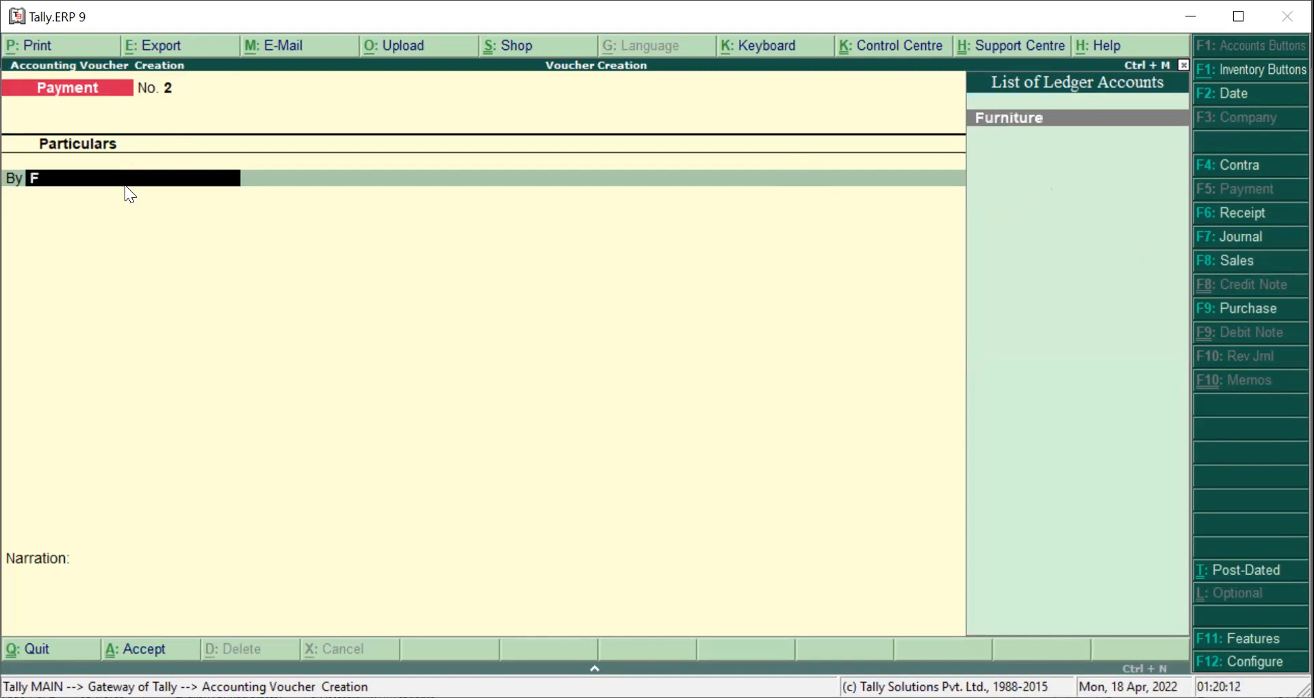
type("UR")
key("Return")
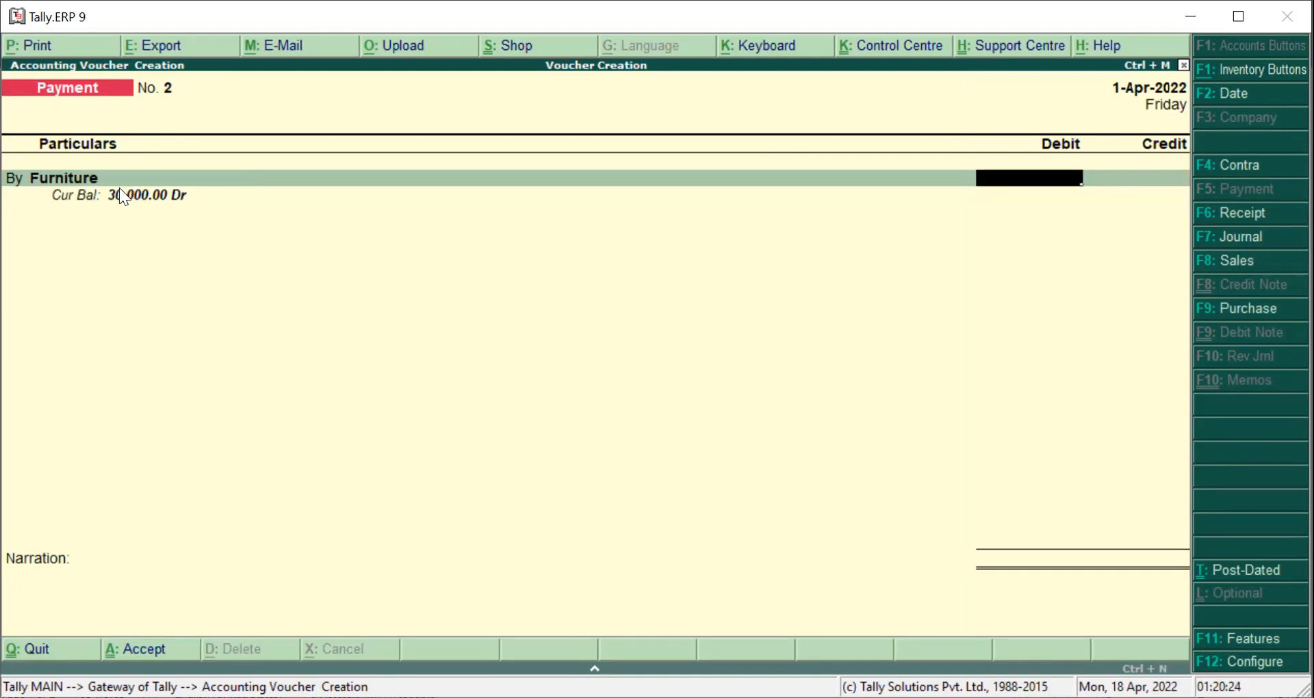
type("30000")
key("Return")
key("Return")
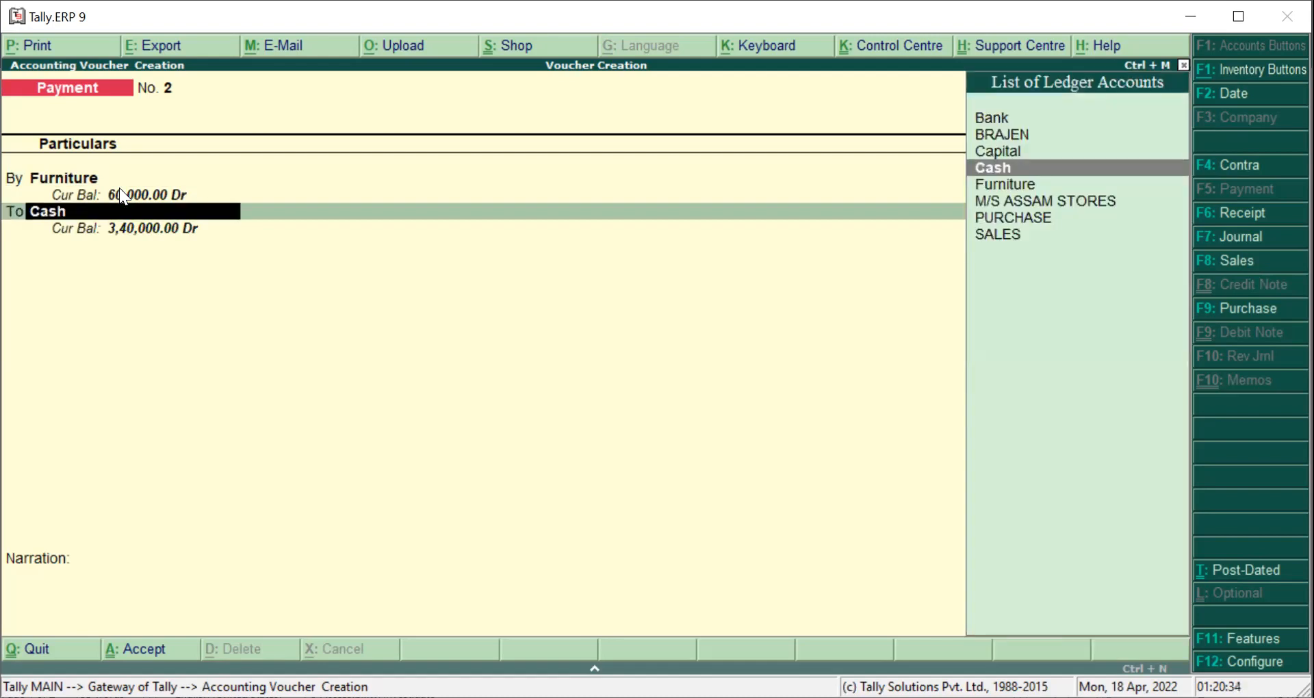
key("Return")
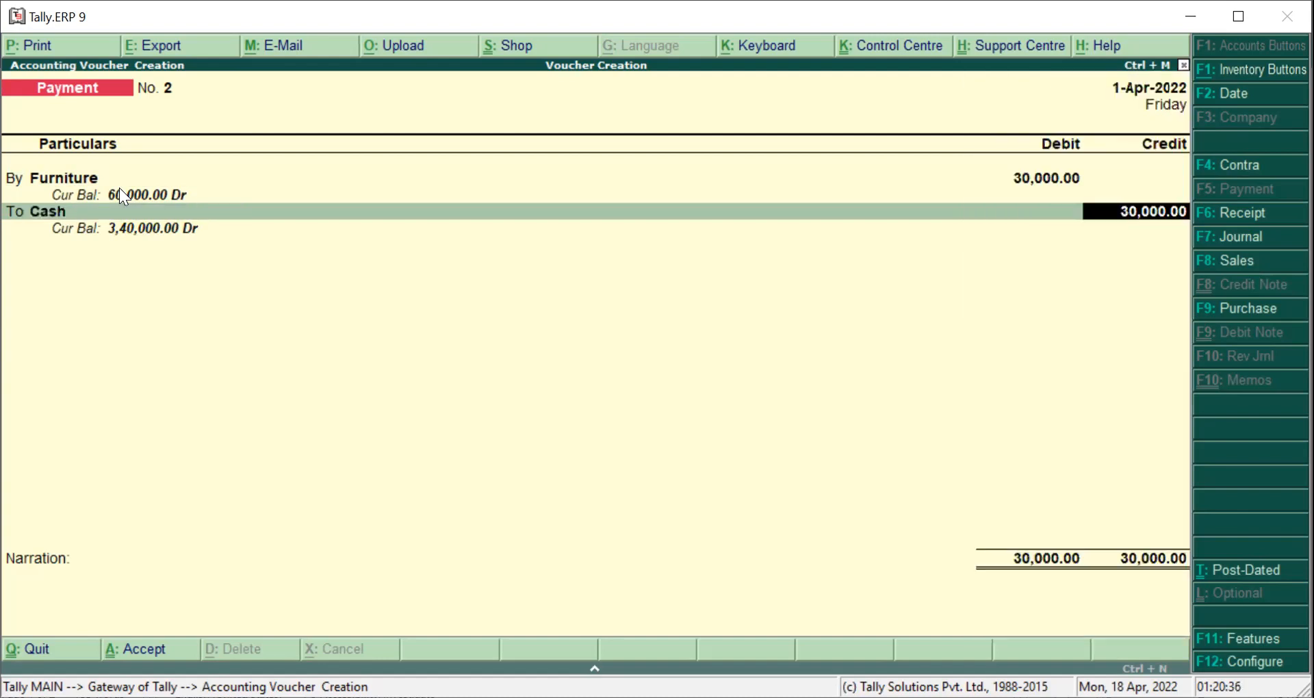
key("Return")
Step: Enter the narration "BEING FURNITURE PURCHASED IN CASH" and save the payment voucher
type("BEING FURNITURE PURCAHSED")
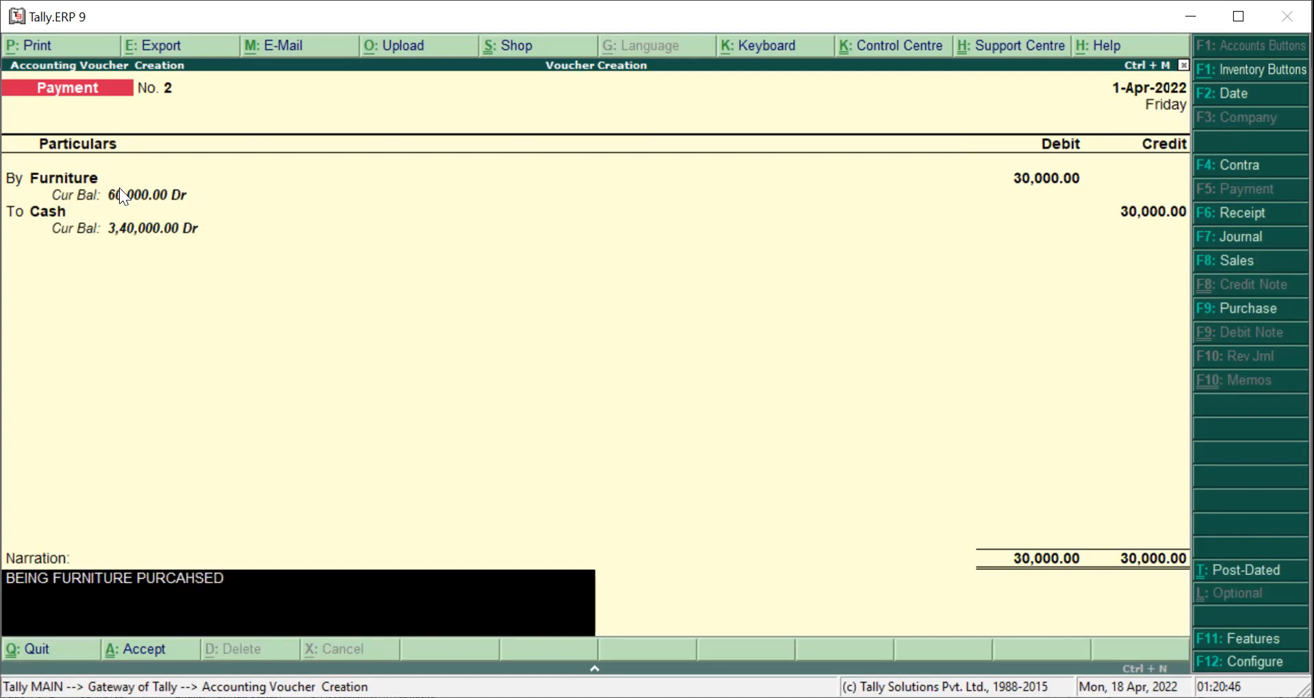
key("BackSpace")
key("BackSpace")
key("BackSpace")
key("BackSpace")
key("BackSpace")
type("HASED IN CASH")
key("Return")
key("Return")
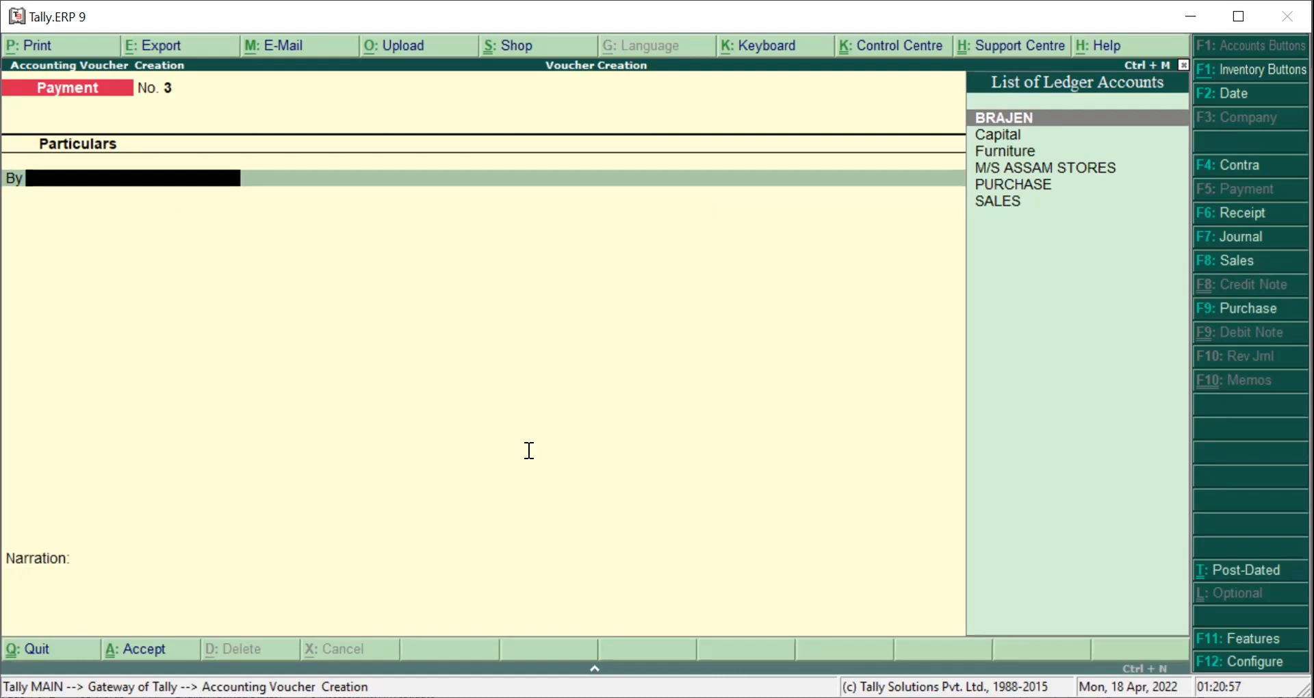
Step: Check the cash purchase of goods in the Word document, and start a purchase voucher in Tally.ERP 9
key("alt+Tab")
scroll(526, 449, "down", 3)
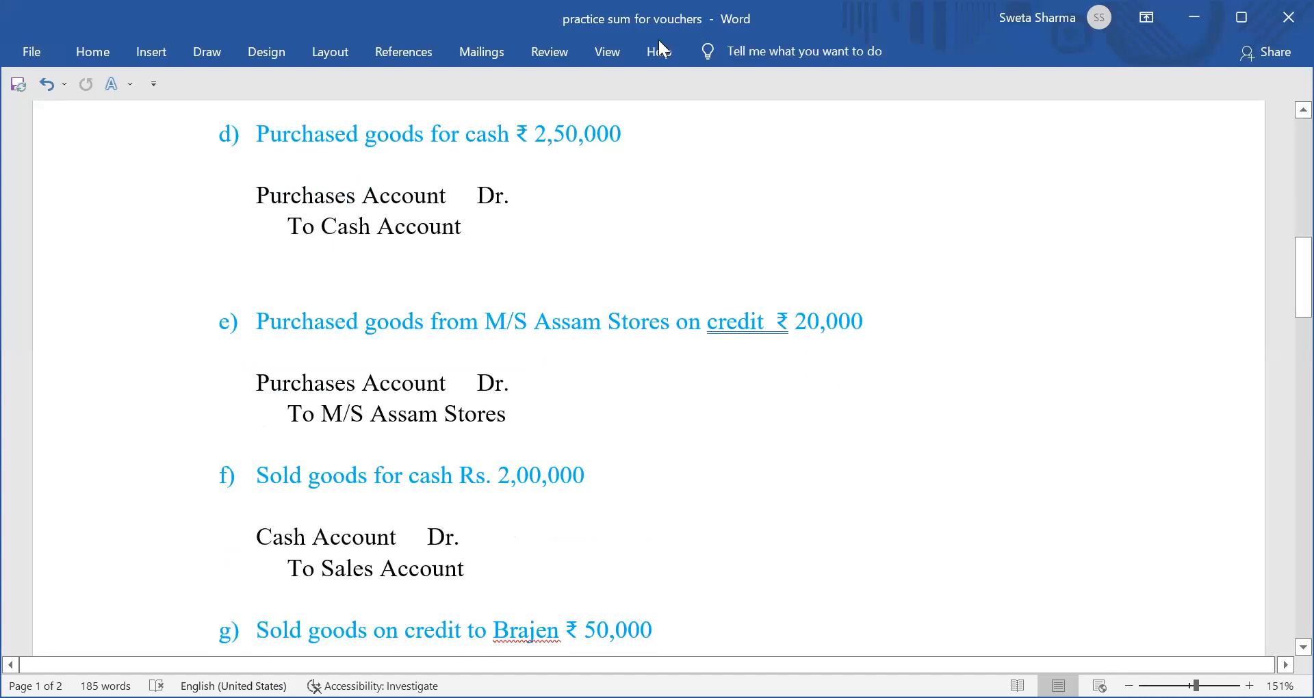
key("alt+Tab")
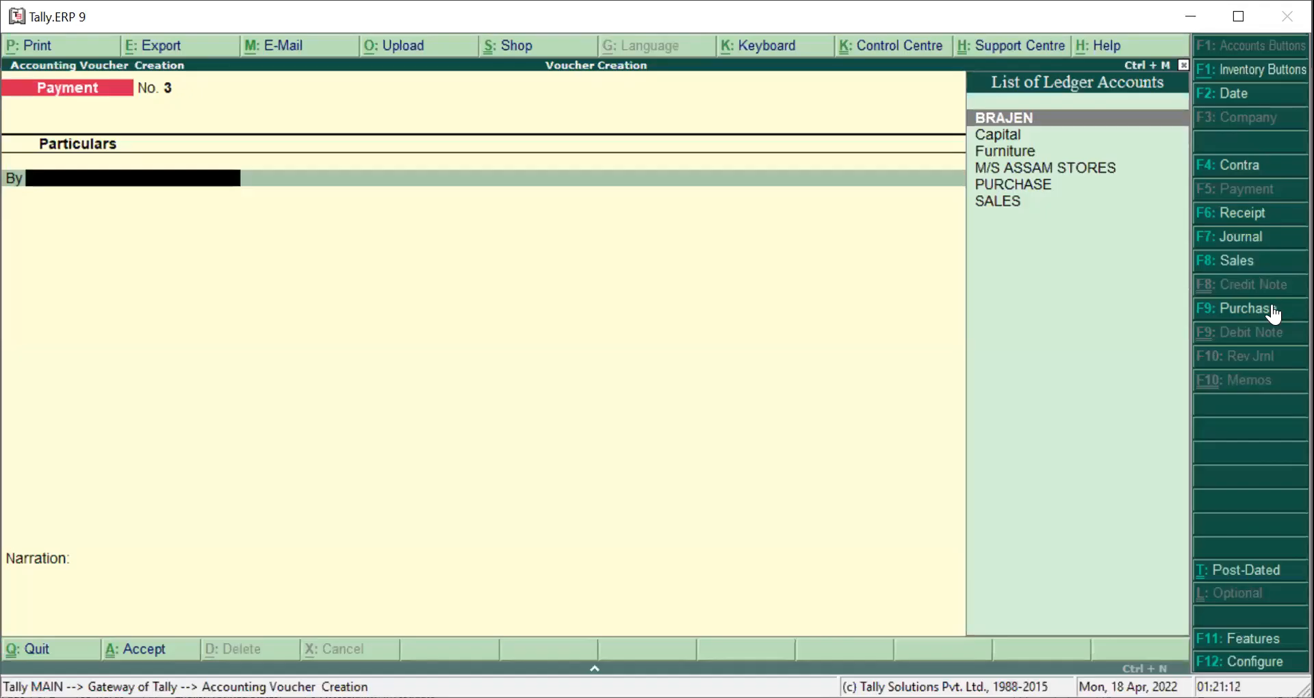
left_click(1219, 308)
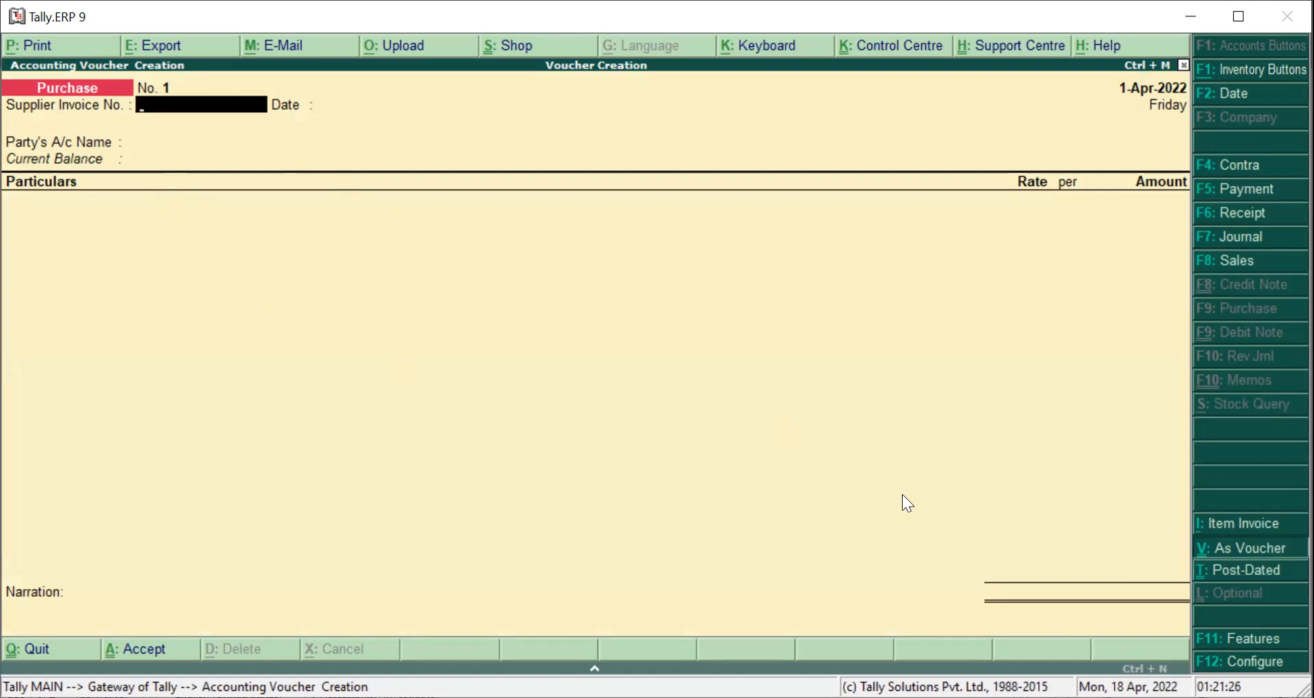
Step: Toggle the purchase entry screen between voucher mode and invoice mode to compare the two layouts
key("ctrl+v")
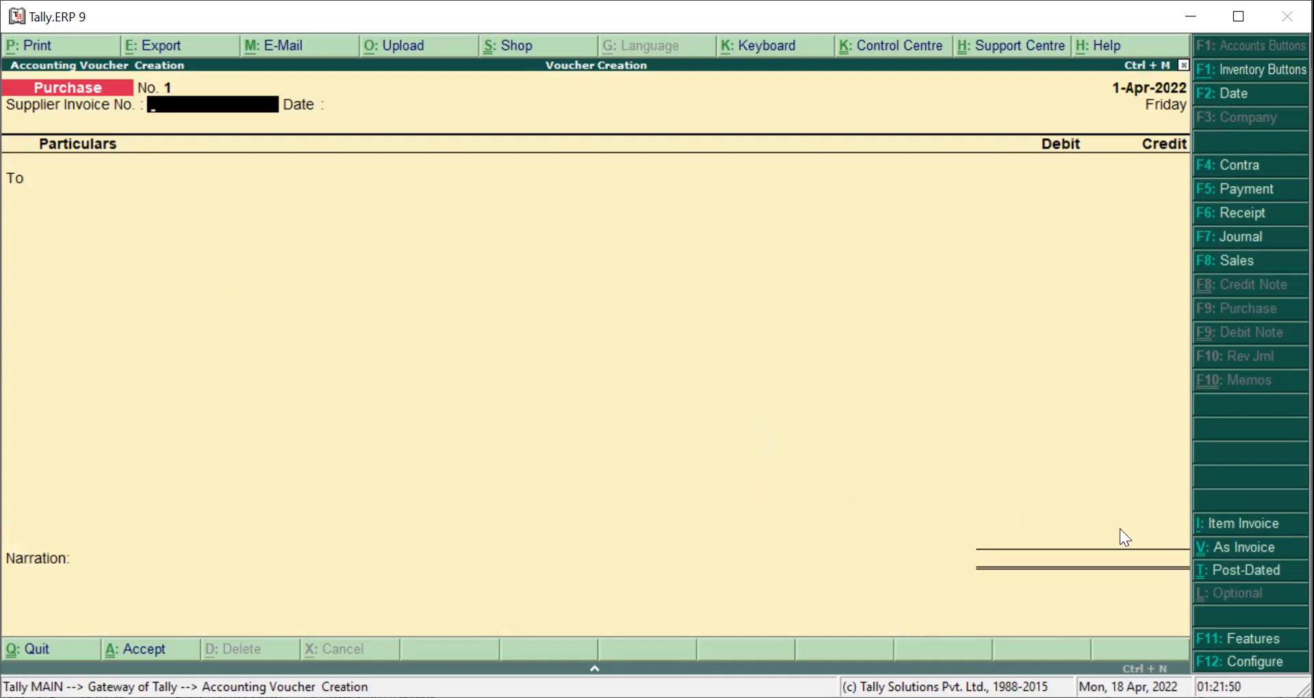
key("ctrl+v")
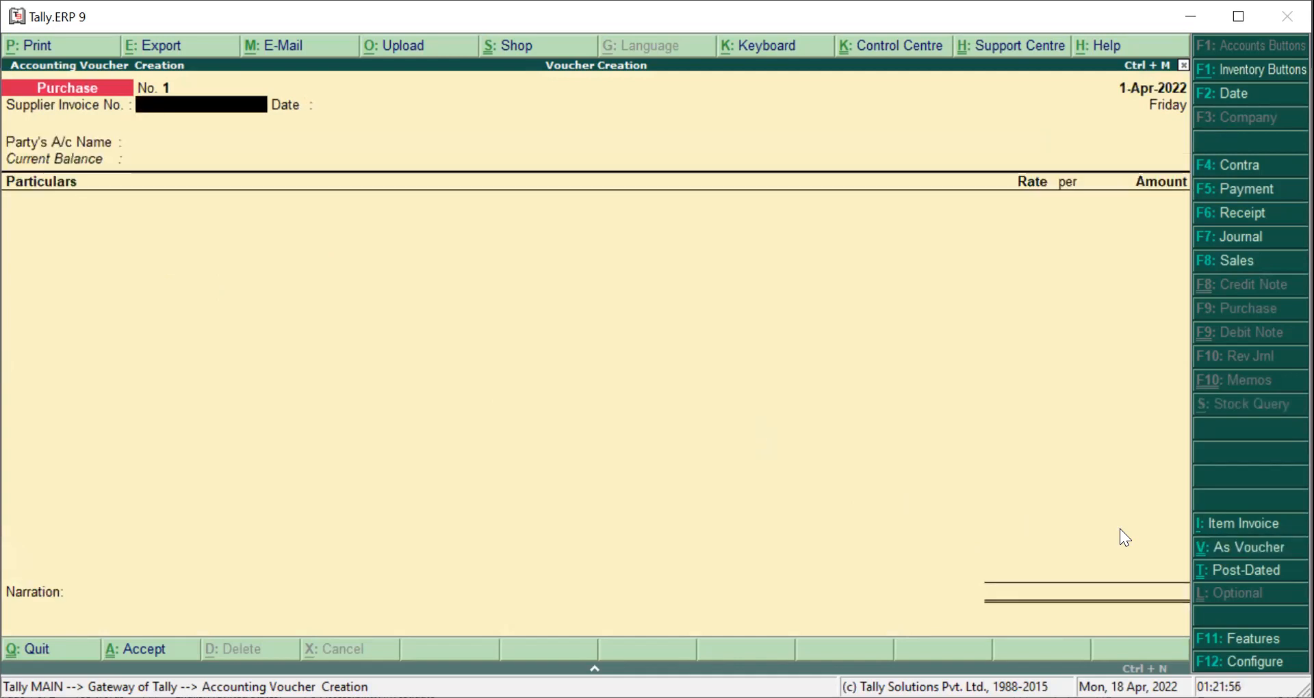
key("ctrl+v")
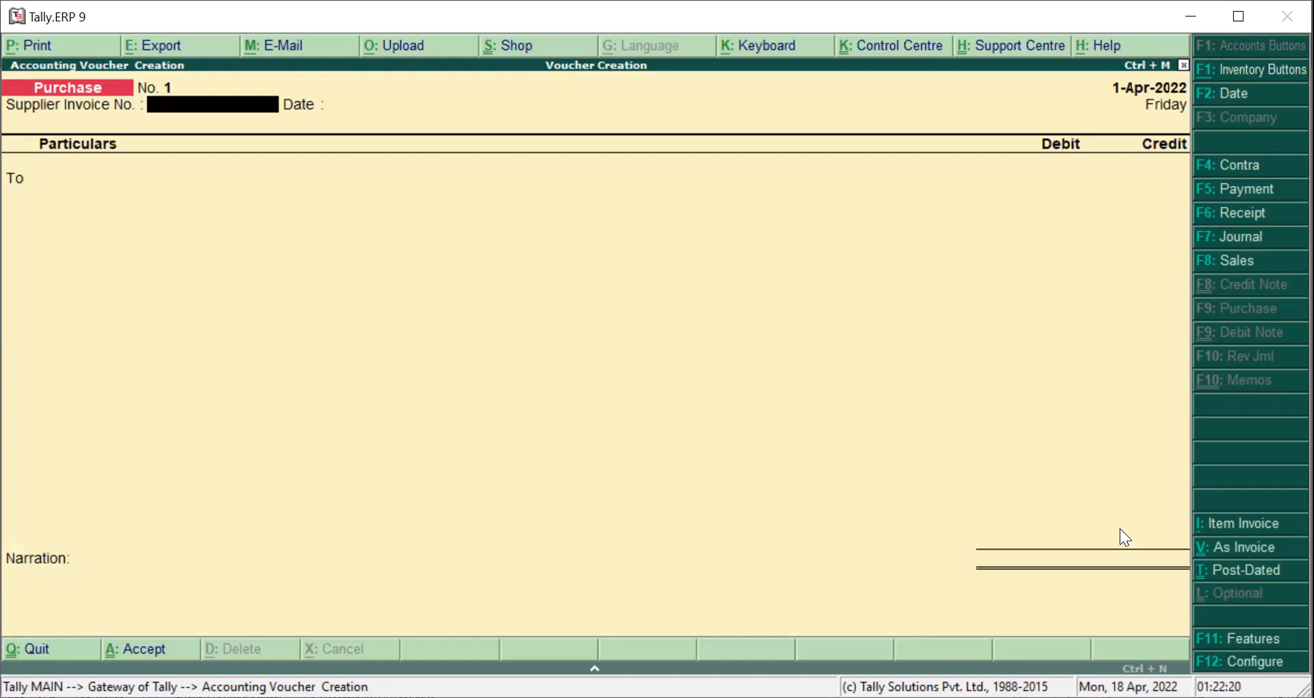
left_click(1252, 527)
left_click(1249, 525)
left_click(1223, 529)
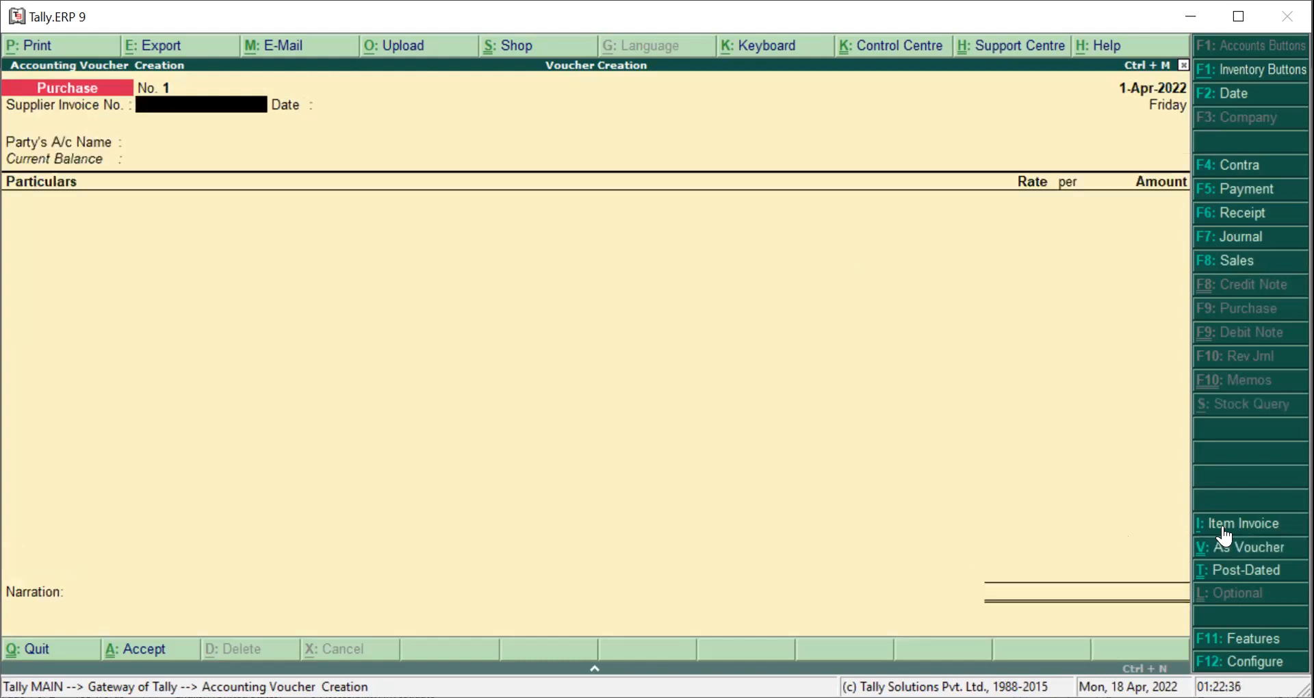
Step: Set the purchase entry to voucher mode and leave the supplier invoice number and date blank
left_click(1223, 546)
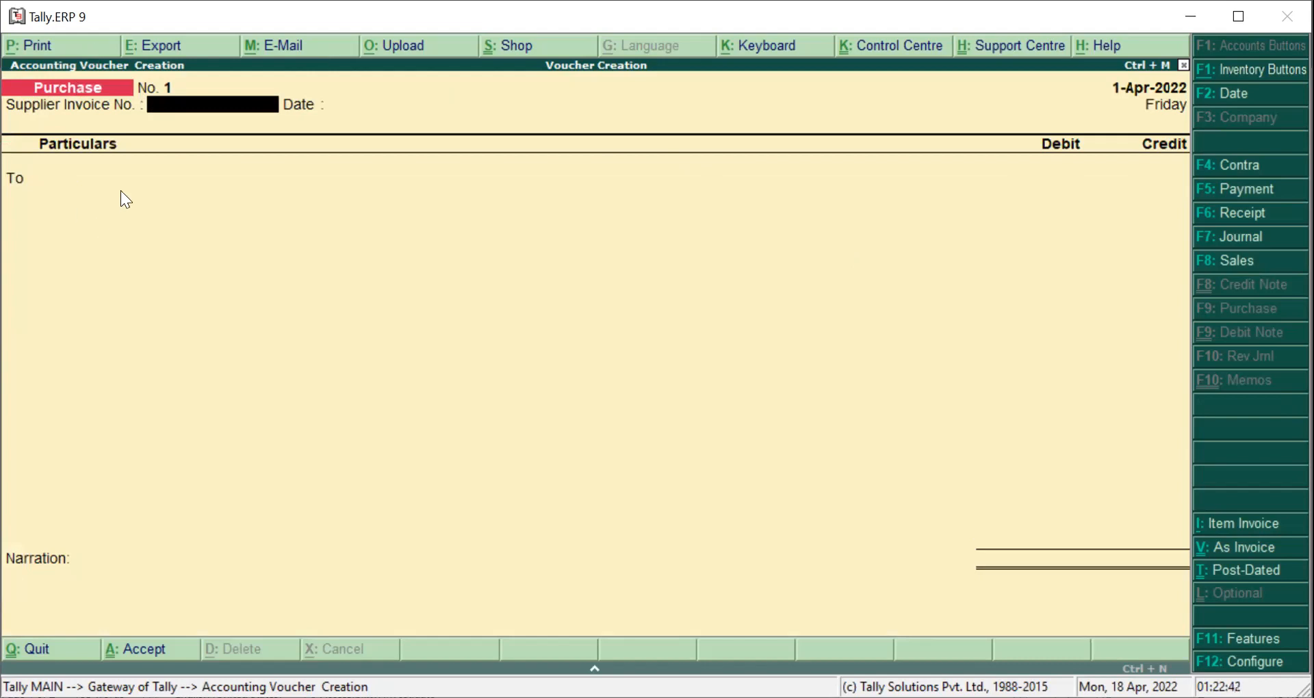
key("Return")
key("Return")
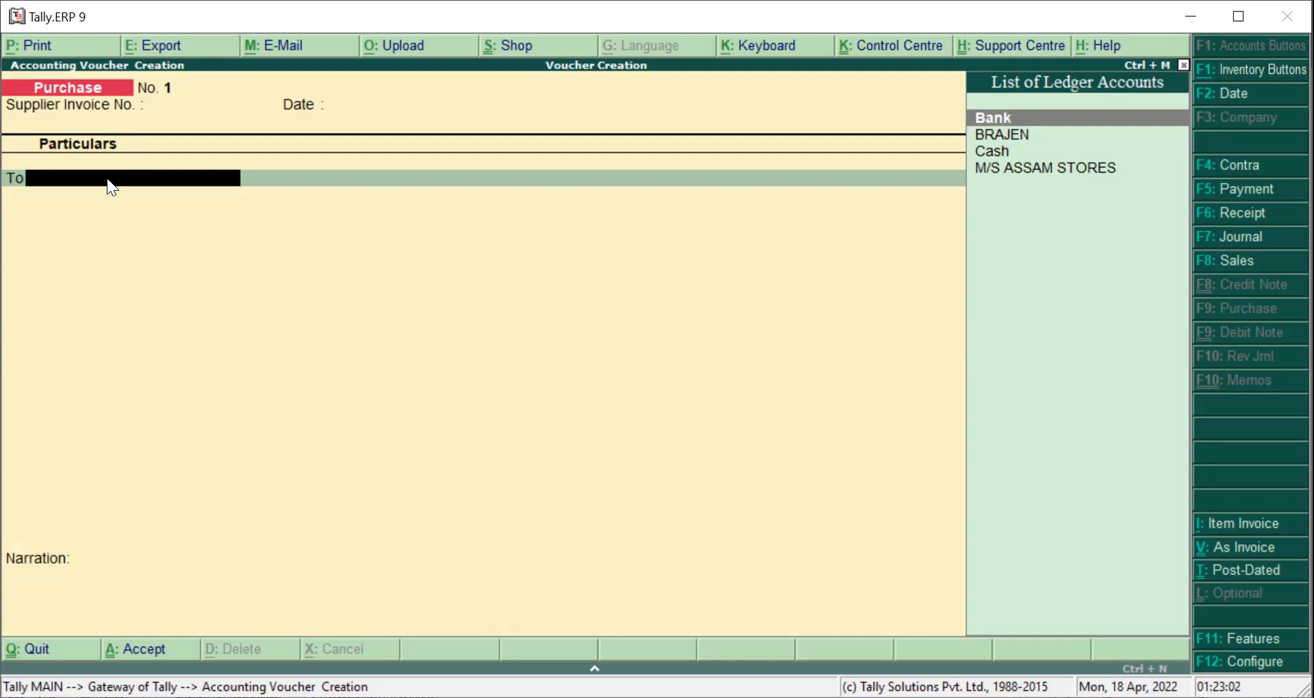
Step: Credit the Cash ledger with 250000, keeping Cash as the supplier and the other supplier details blank
type("c")
key("Return")
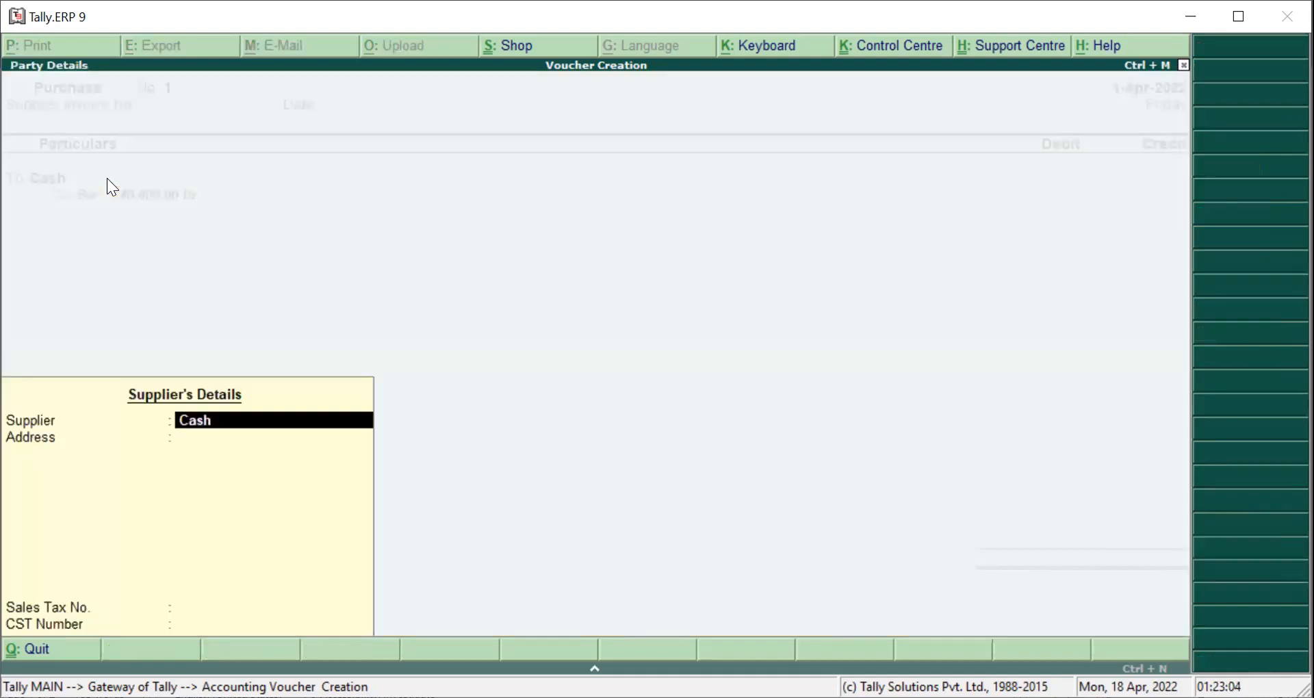
key("Return")
key("Return")
key("Return")
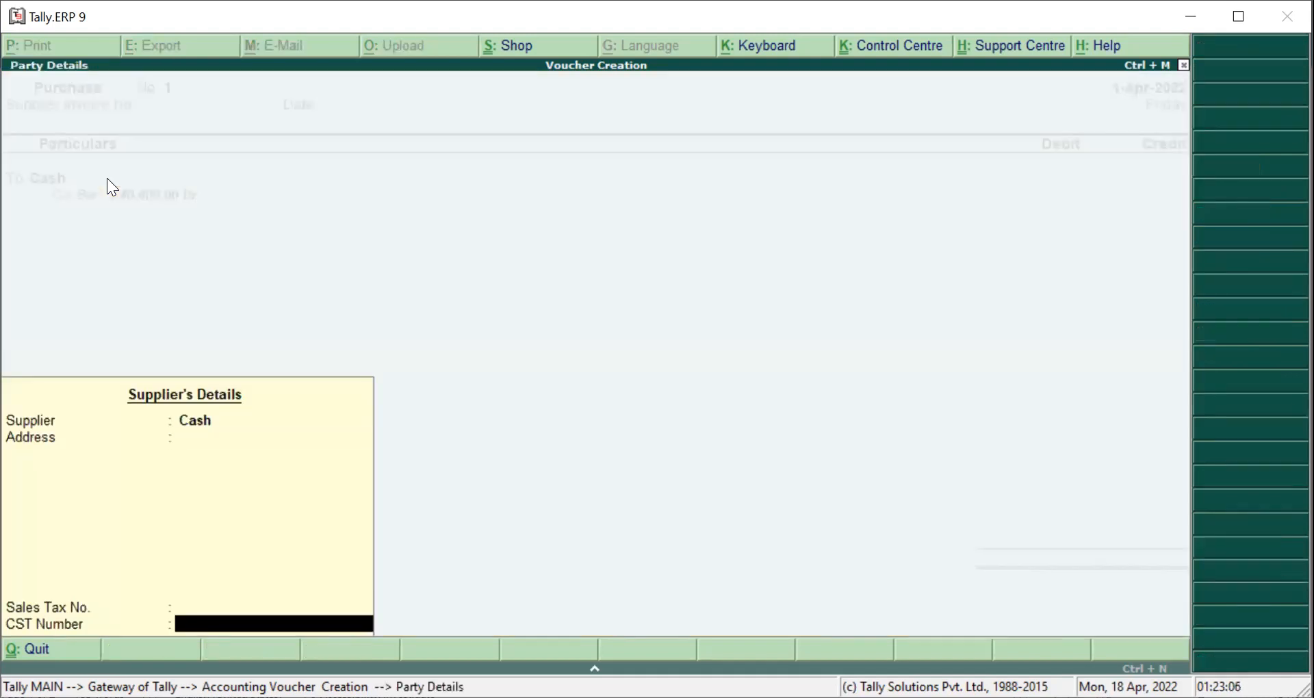
key("Return")
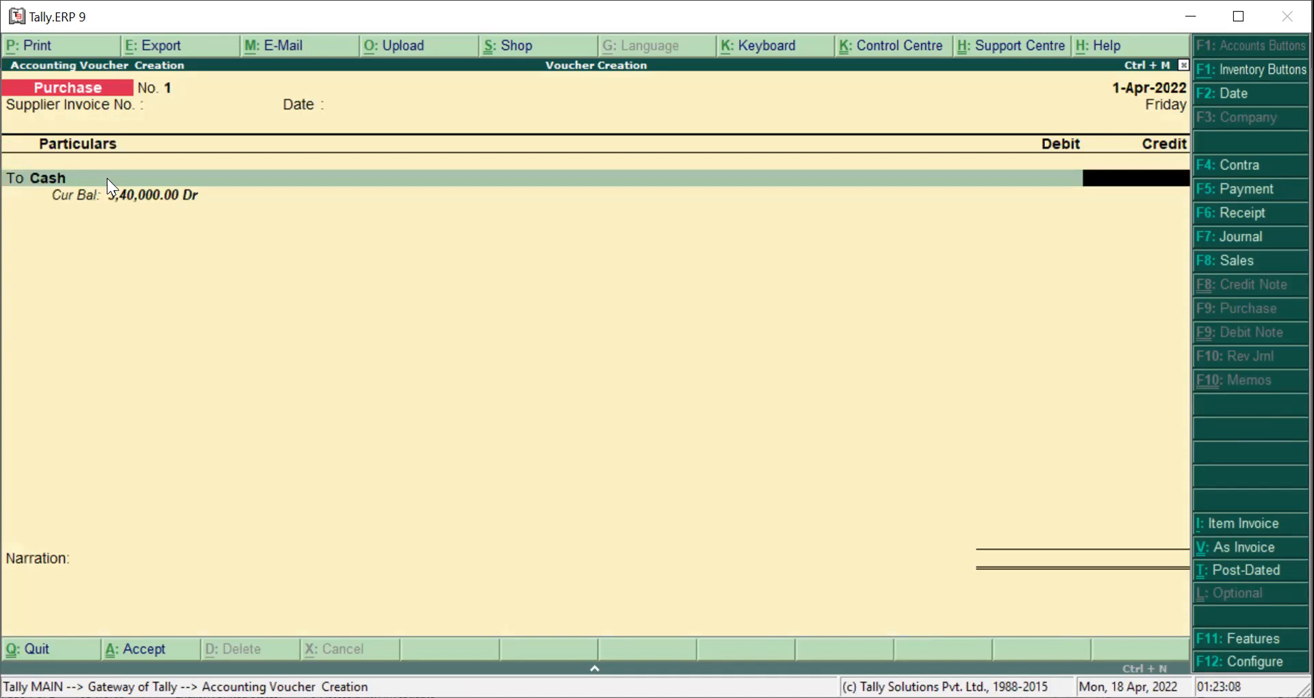
type("250000")
key("Return")
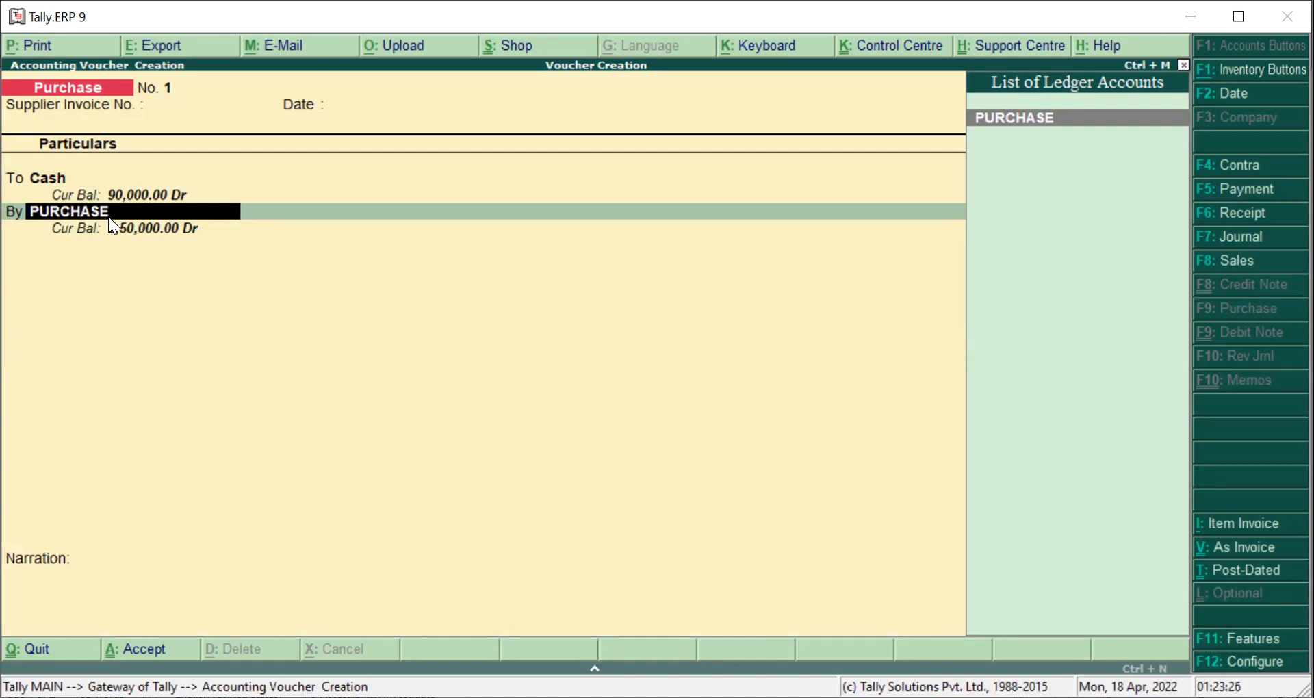
Step: Debit the PURCHASE ledger with 2,50,000.00, leaving its inventory allocation empty
key("Return")
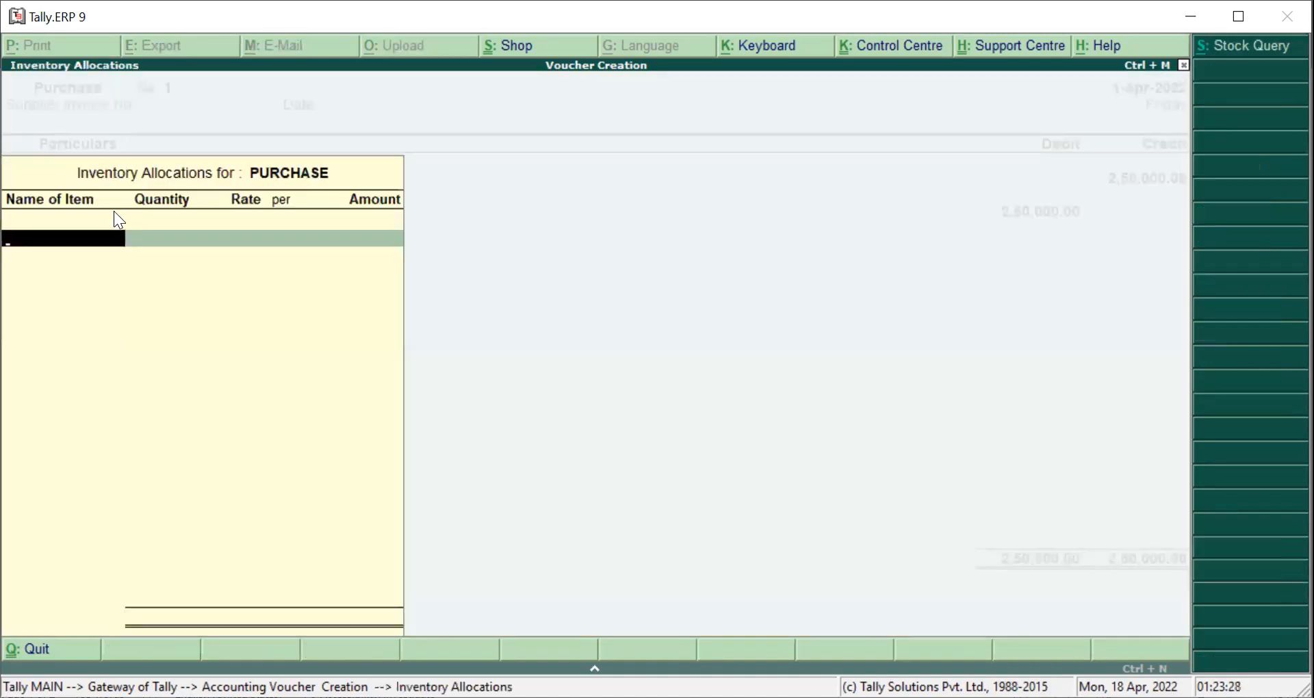
key("Return")
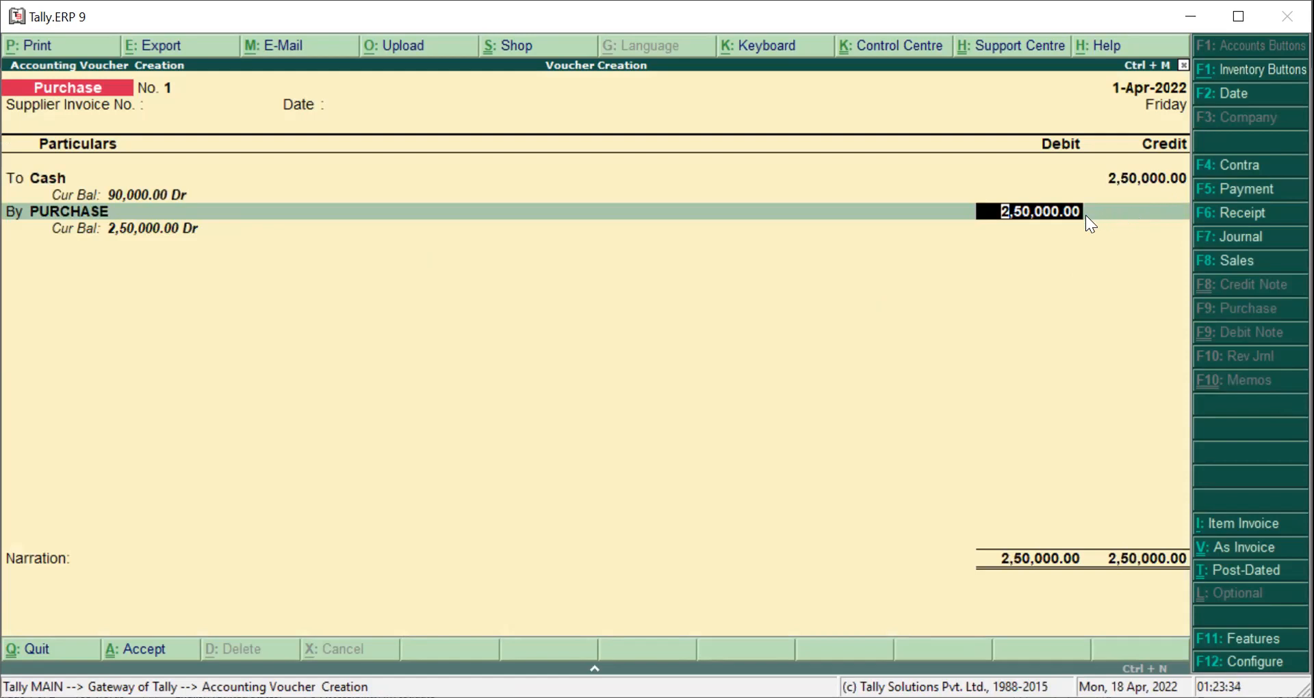
key("Return")
Step: Enter the narration "BEING GOODS PURCHASED FOR CASH" and save the purchase voucher
type("BEING GOODS PURCHASED FOR CASH")
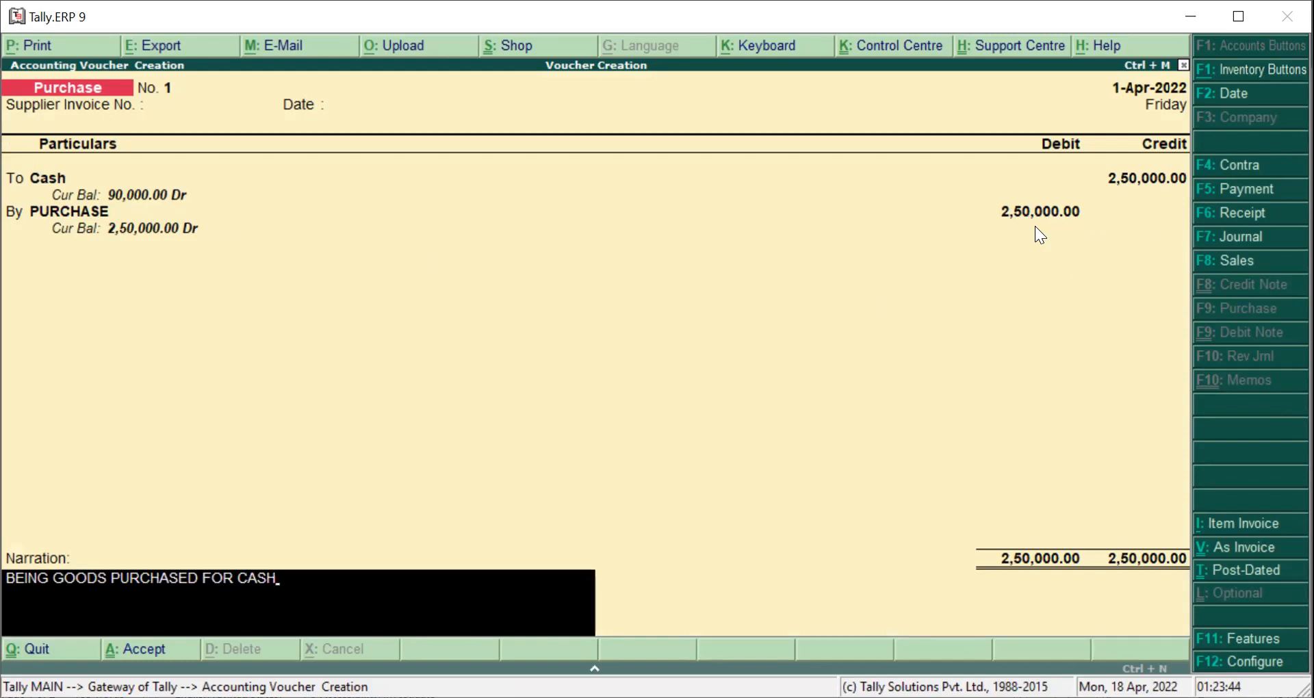
key("Return")
key("Return")
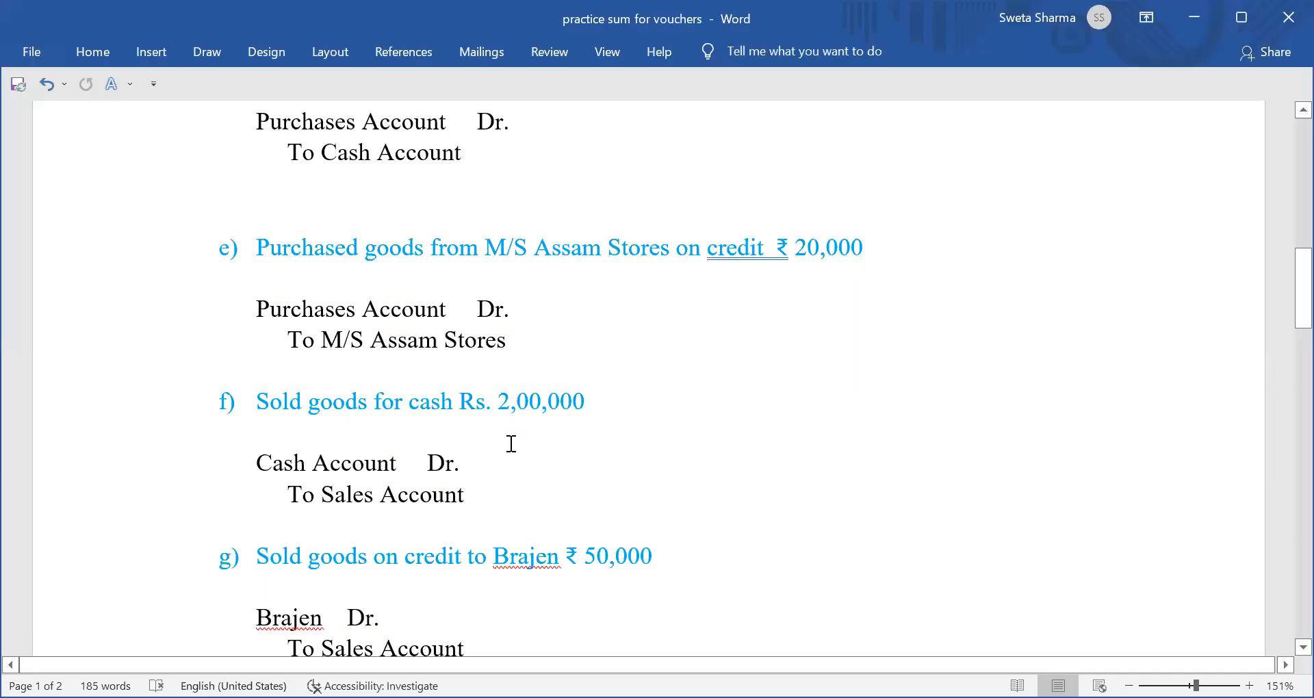
Step: Check the Assam Stores credit purchase in the Word document, and leave the supplier invoice number and date blank in Tally.ERP 9's new purchase voucher
scroll(510, 444, "up", 1)
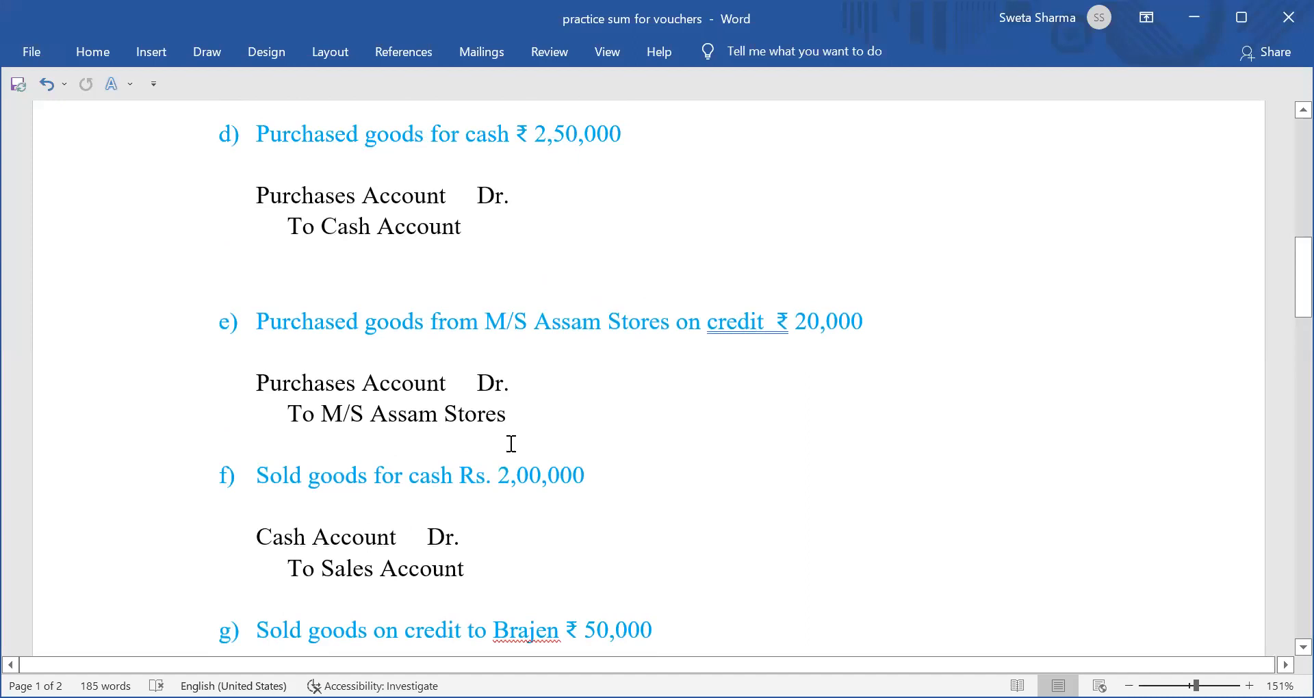
scroll(511, 444, "down", 1)
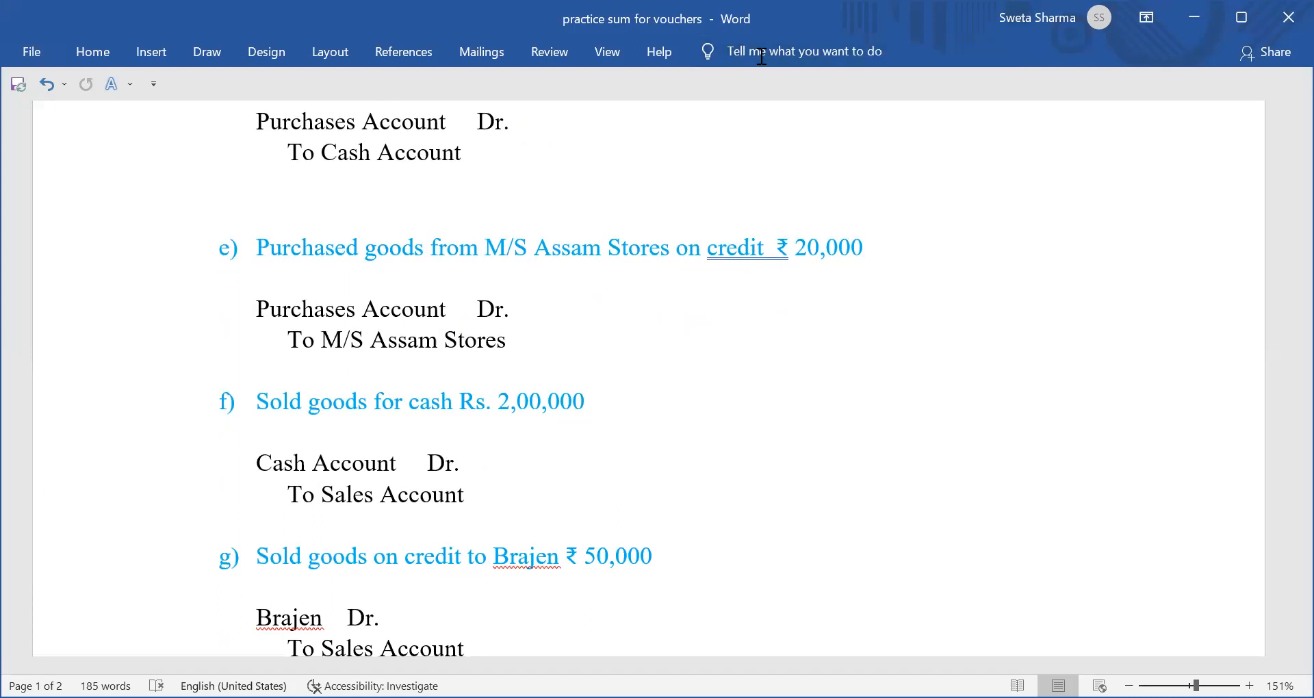
key("alt+Tab")
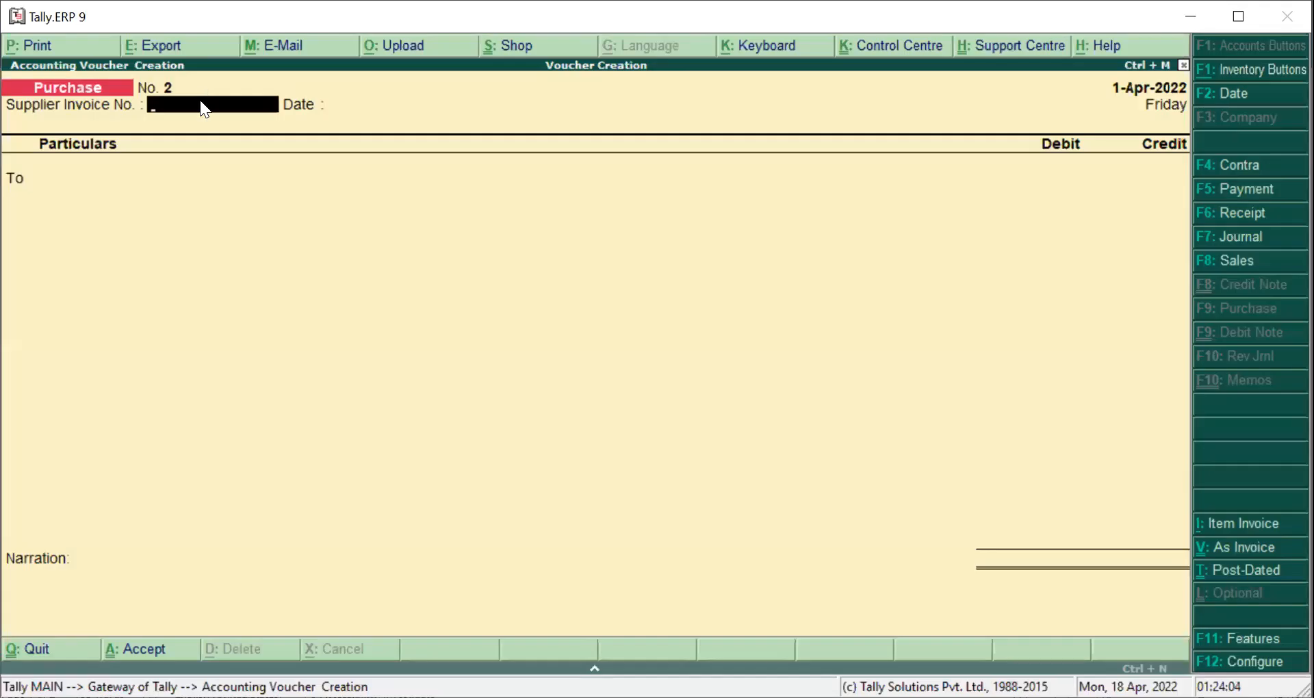
key("Return")
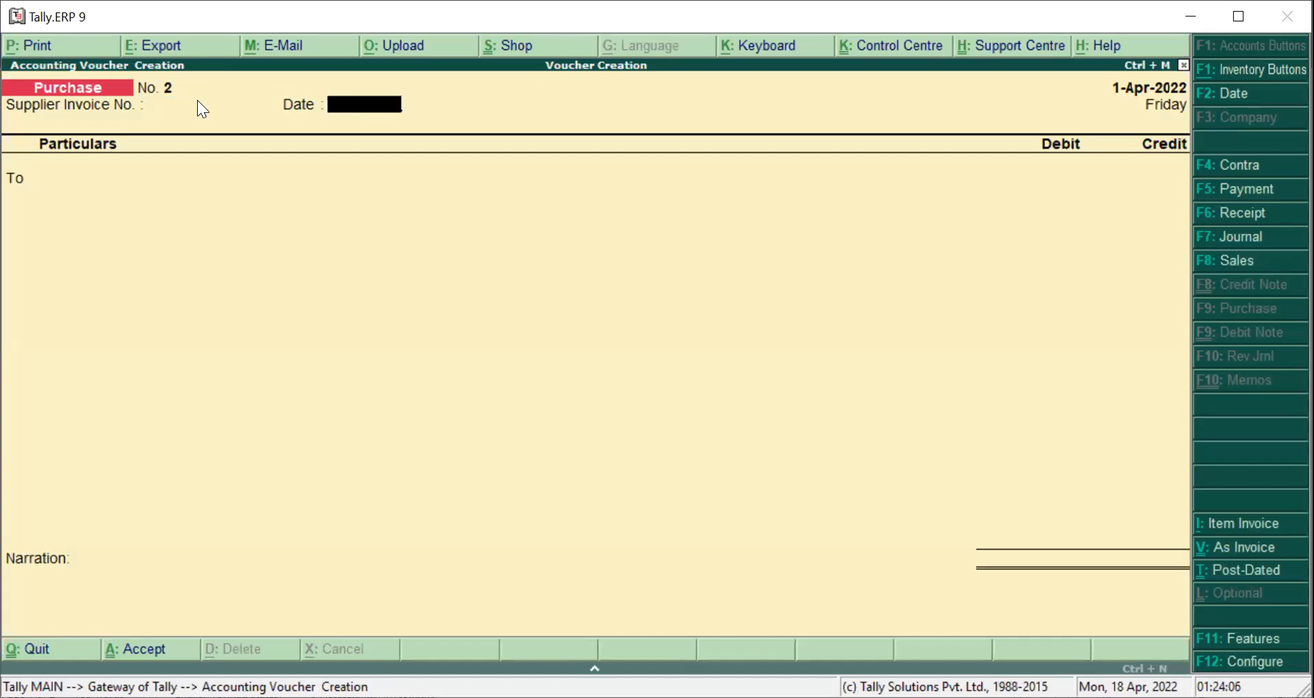
key("Return")
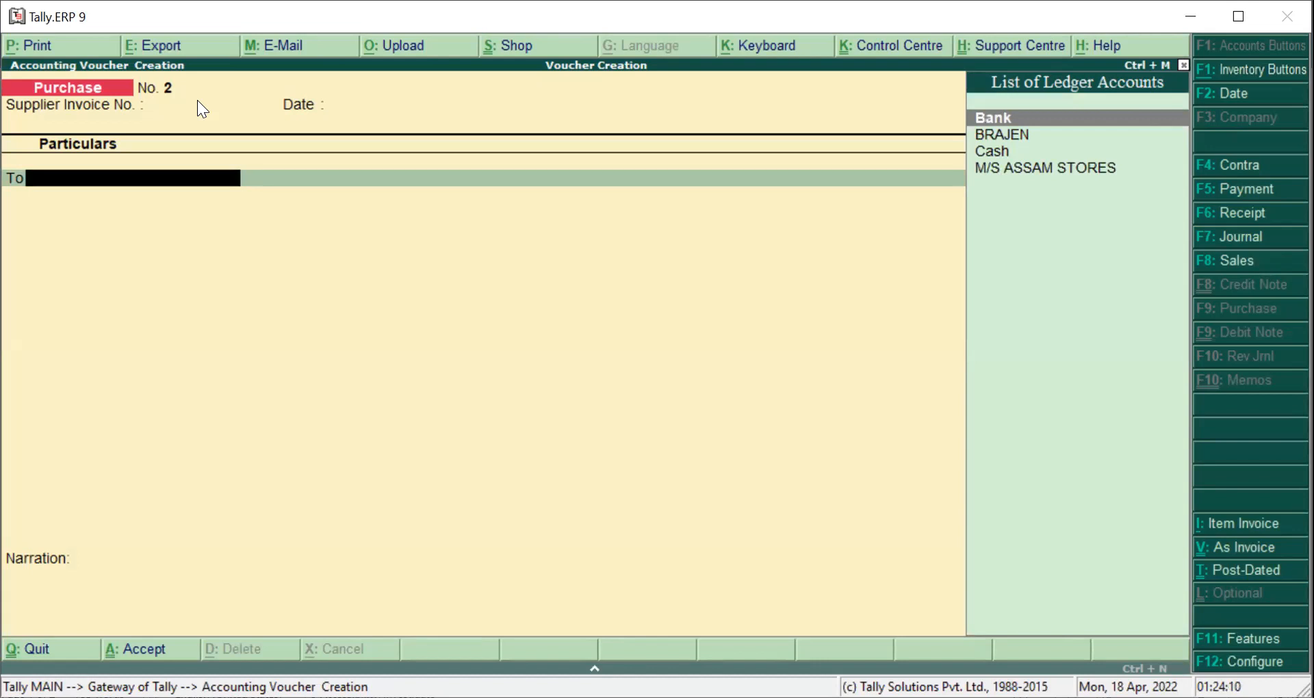
Step: Credit the M/S ASSAM STORES ledger with 20000, keeping the supplier details at their defaults
type("M")
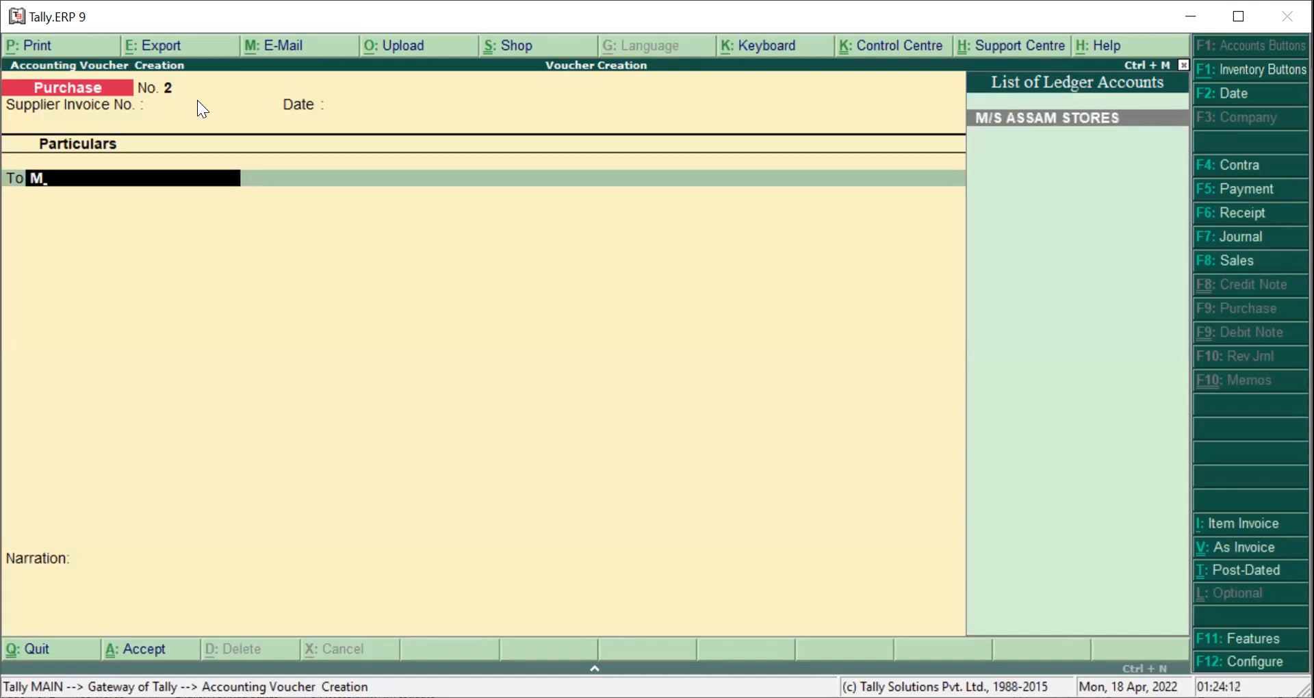
key("Return")
key("Return")
key("Return")
key("Return")
key("Return")
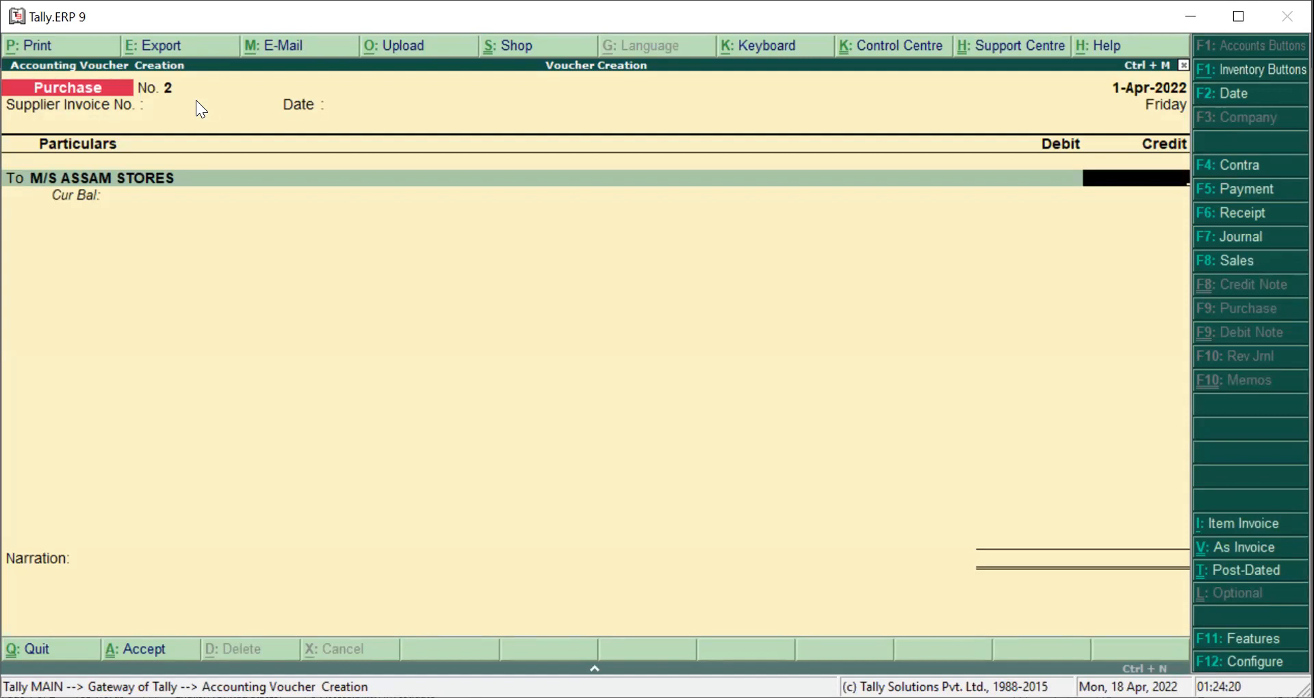
type("20000")
key("Return")
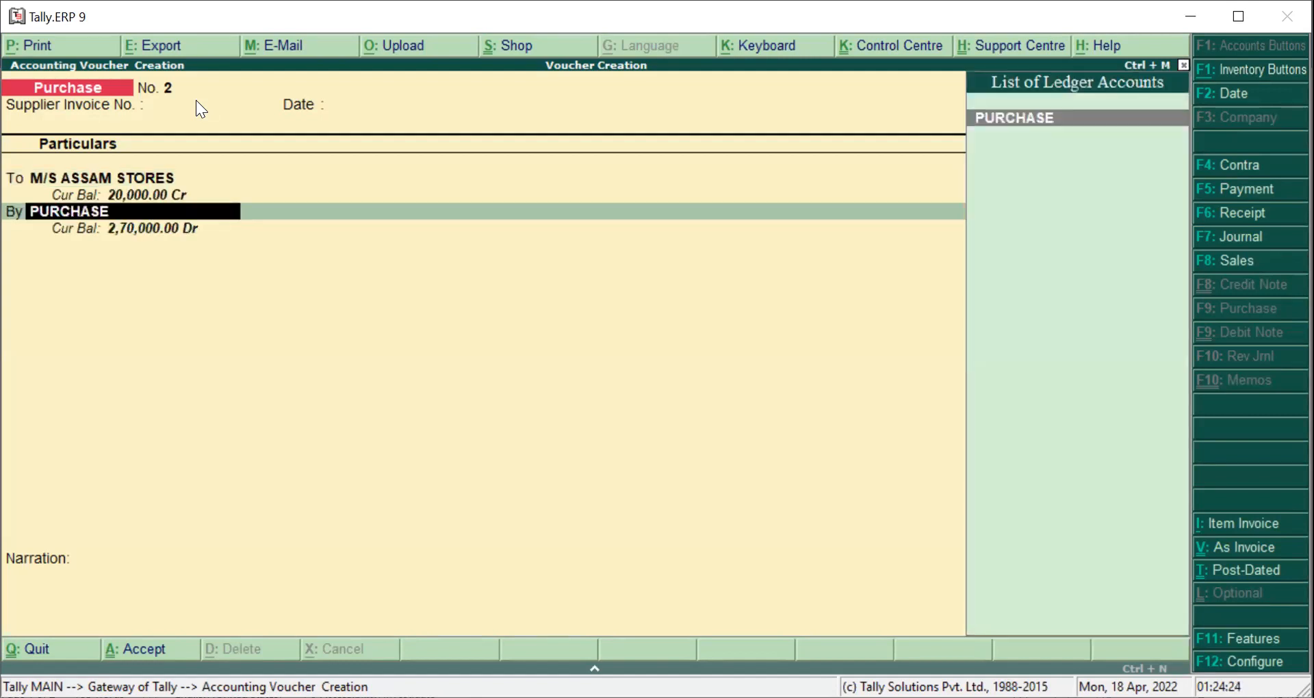
Step: Debit the PURCHASE ledger with 20,000.00, leaving its inventory allocation empty
key("Return")
key("Escape")
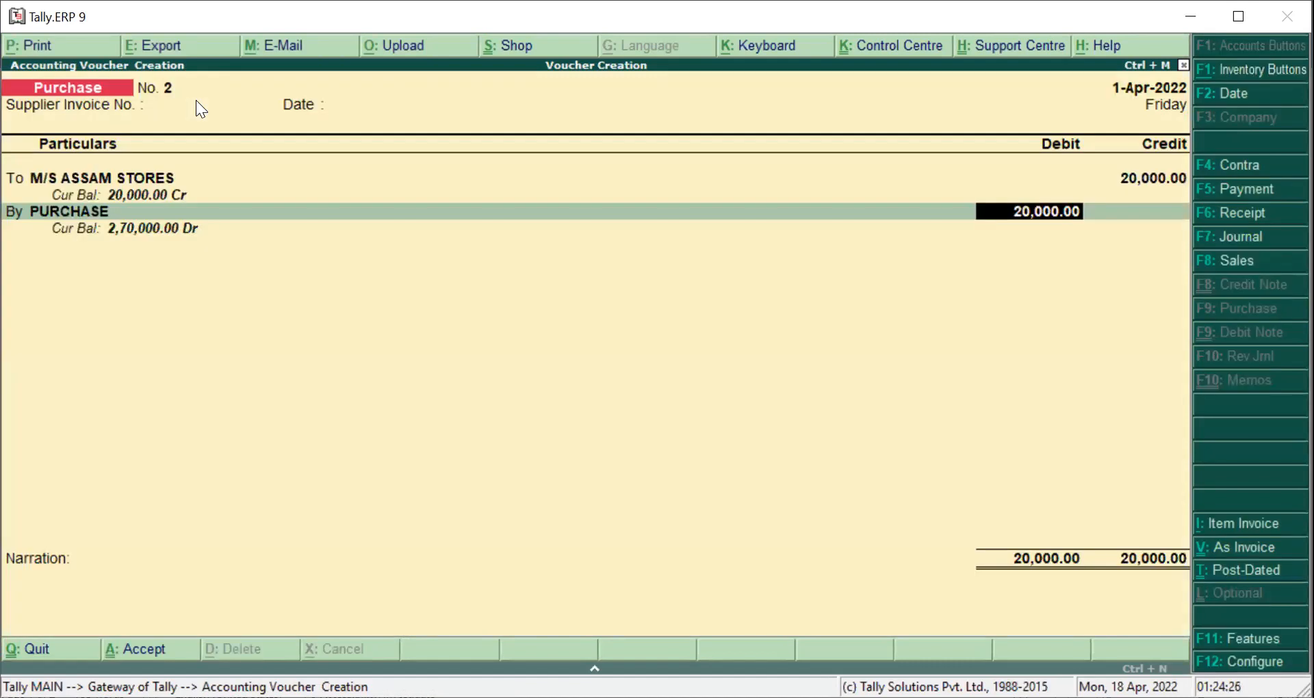
key("Return")
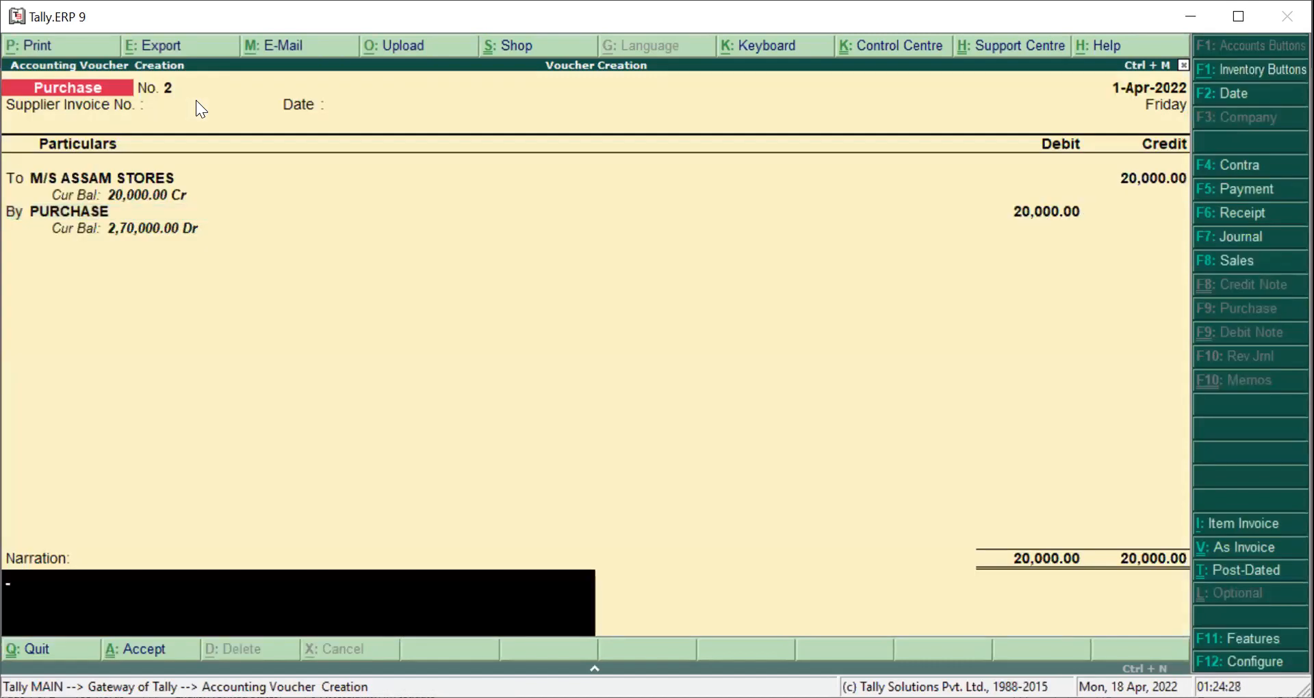
Step: Enter the narration "BEING GOODS PURCHASED ON CREDIT" and save the purchase voucher
type("BEING GOODS PUR")
key("BackSpace")
type("URCHAS")
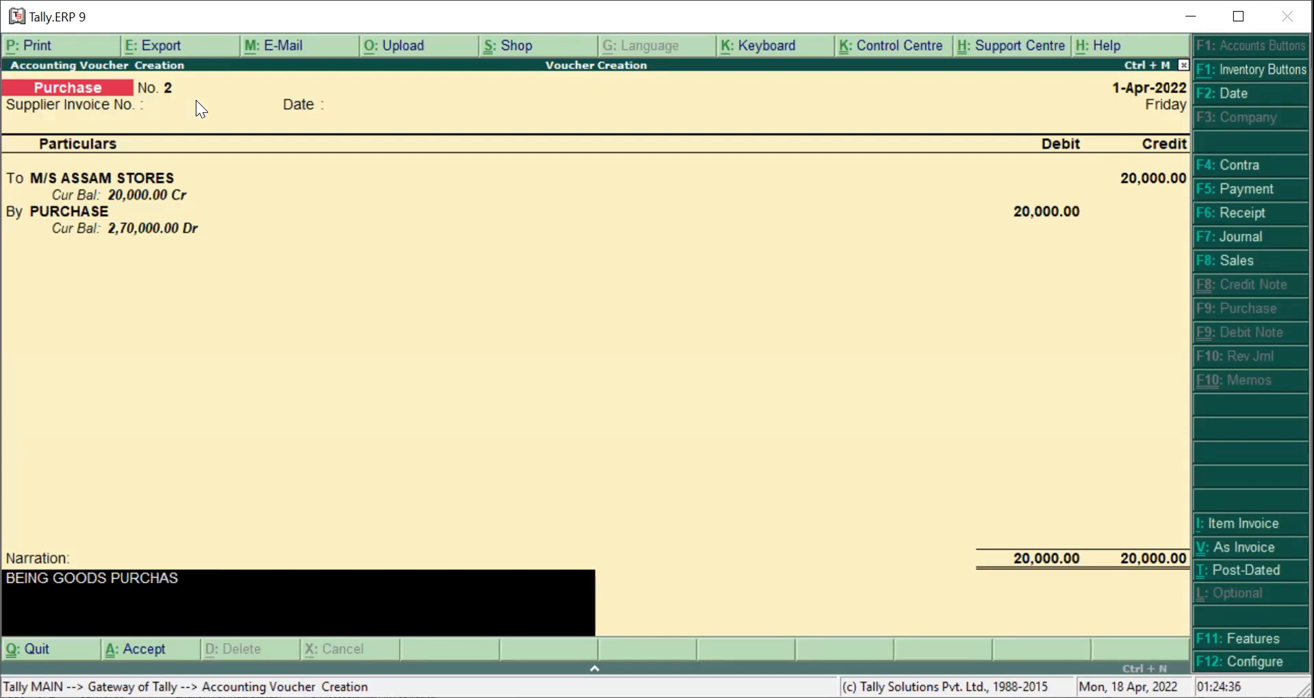
type("ED ON CREDIT")
key("Return")
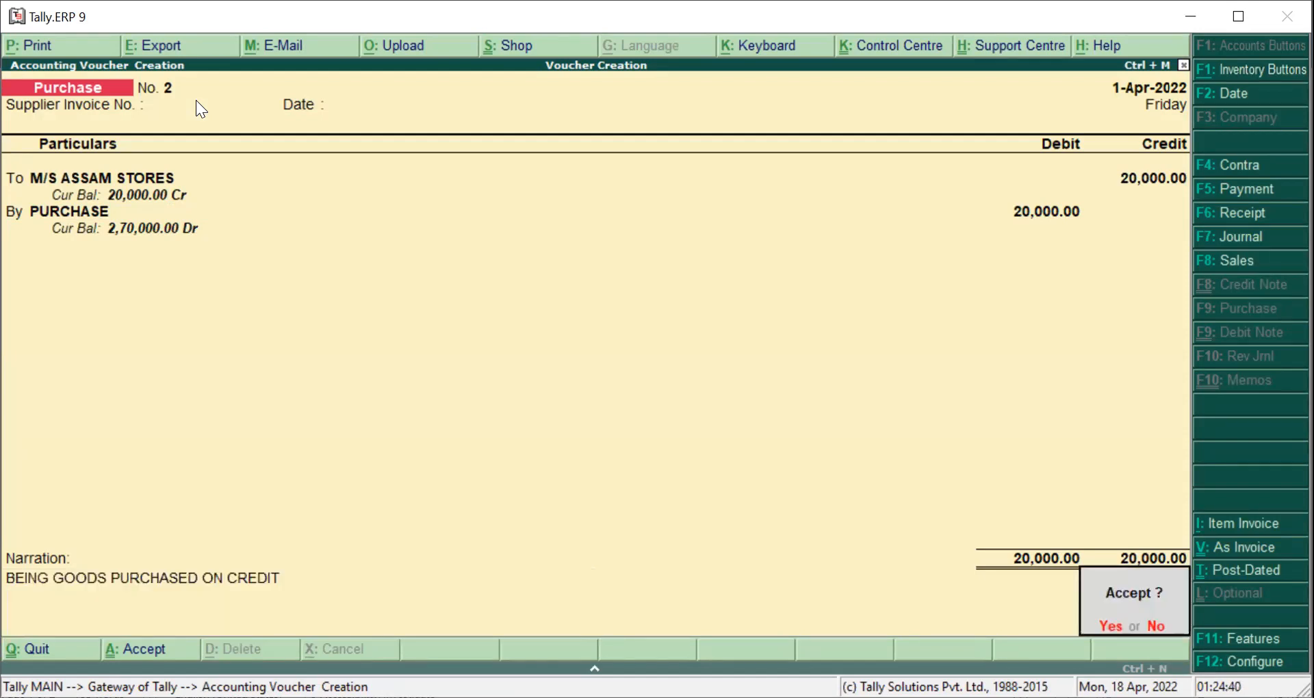
key("y")
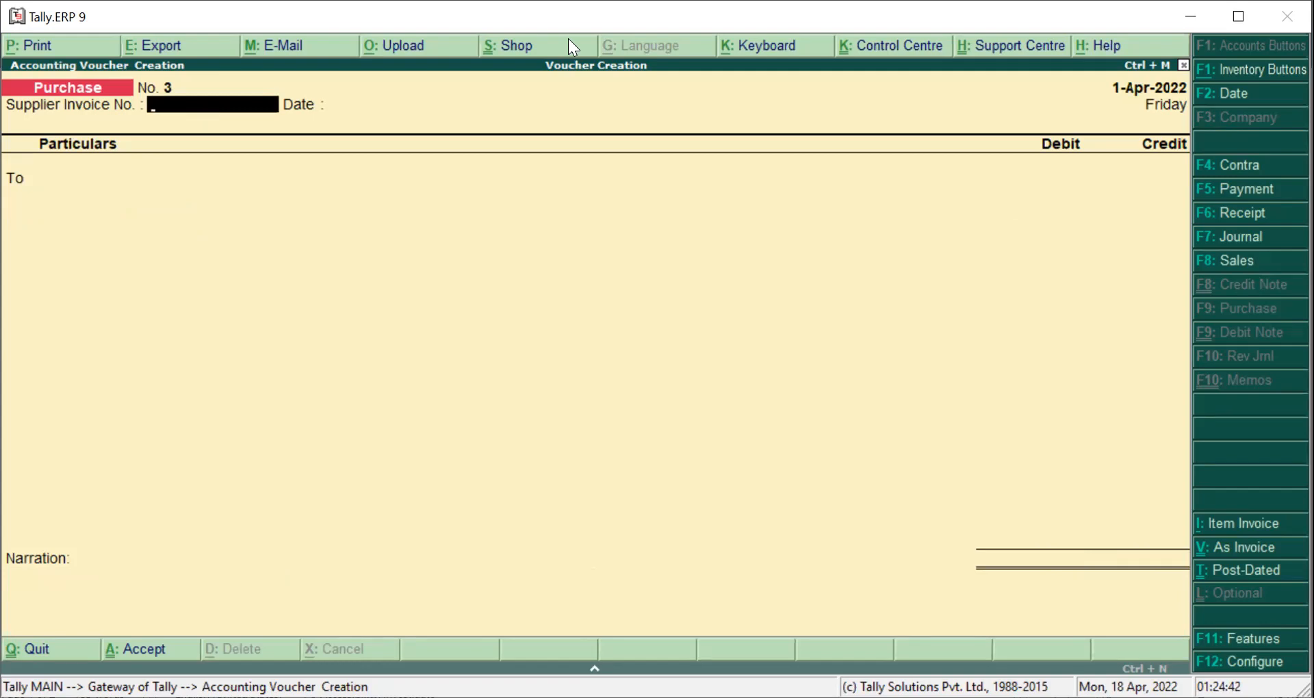
Step: Check the cash sale in the Word document, and start a Tally.ERP 9 sales voucher in voucher mode with a blank reference
key("alt+Tab")
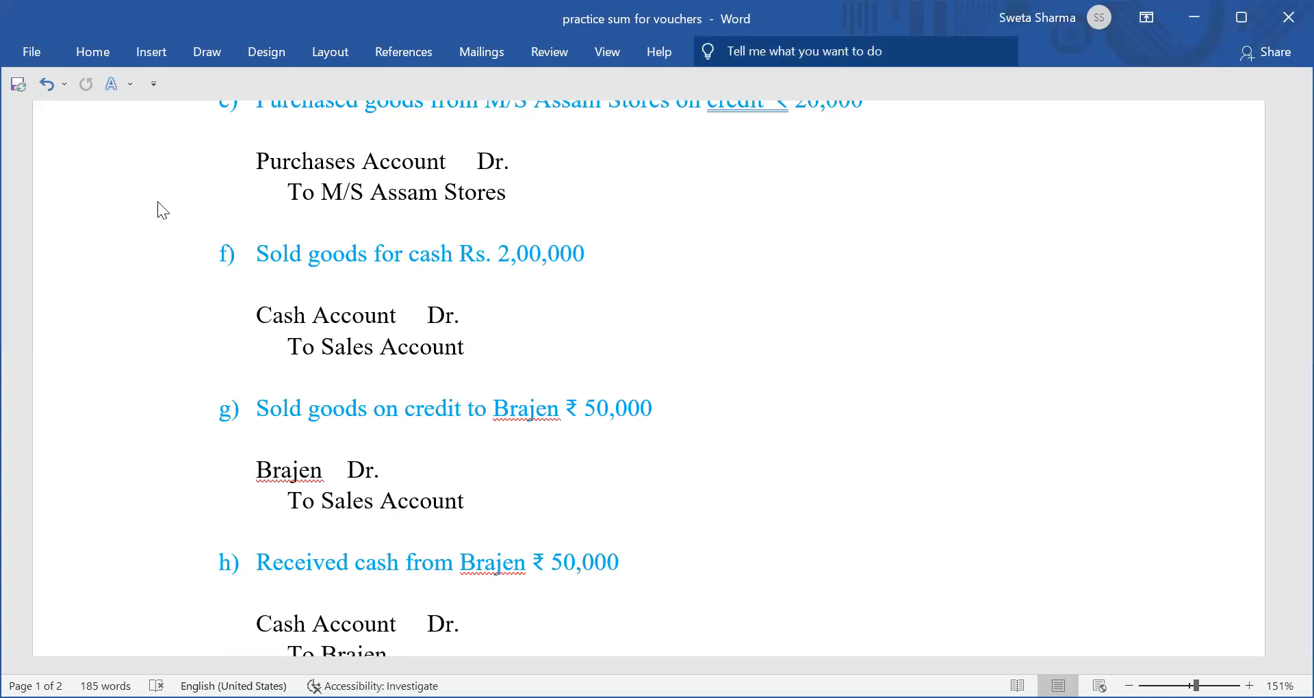
key("alt+Tab")
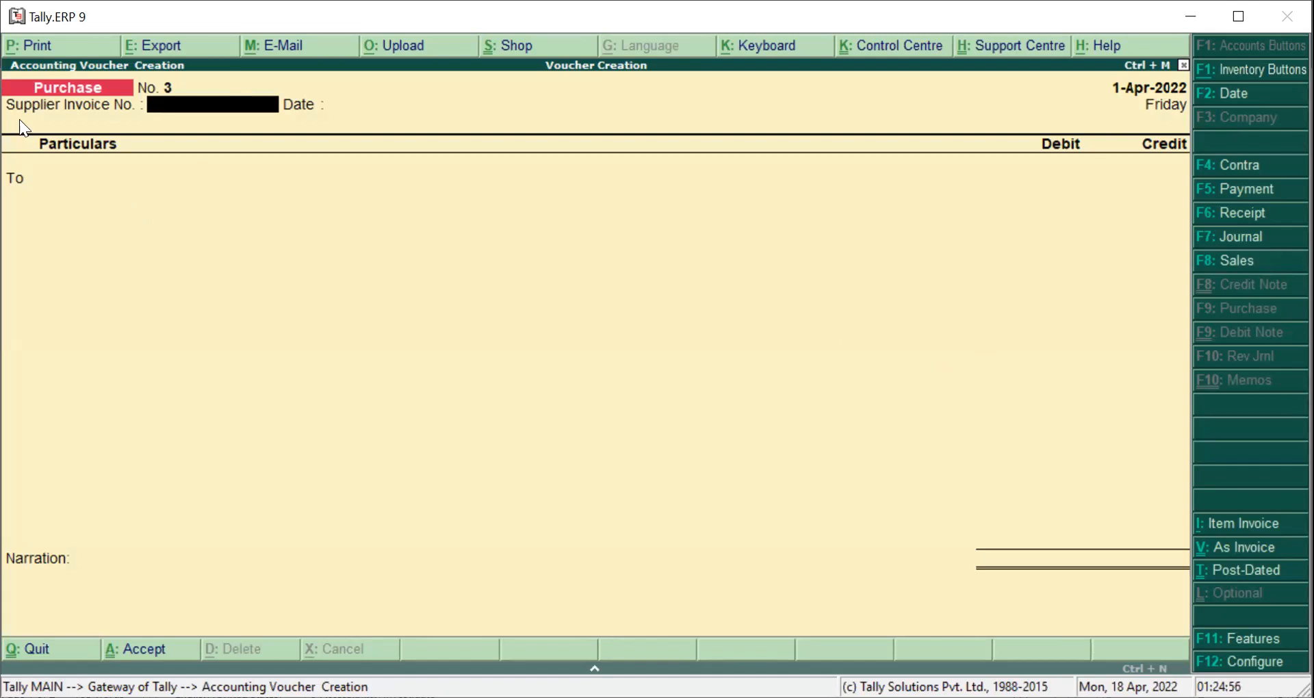
key("Return")
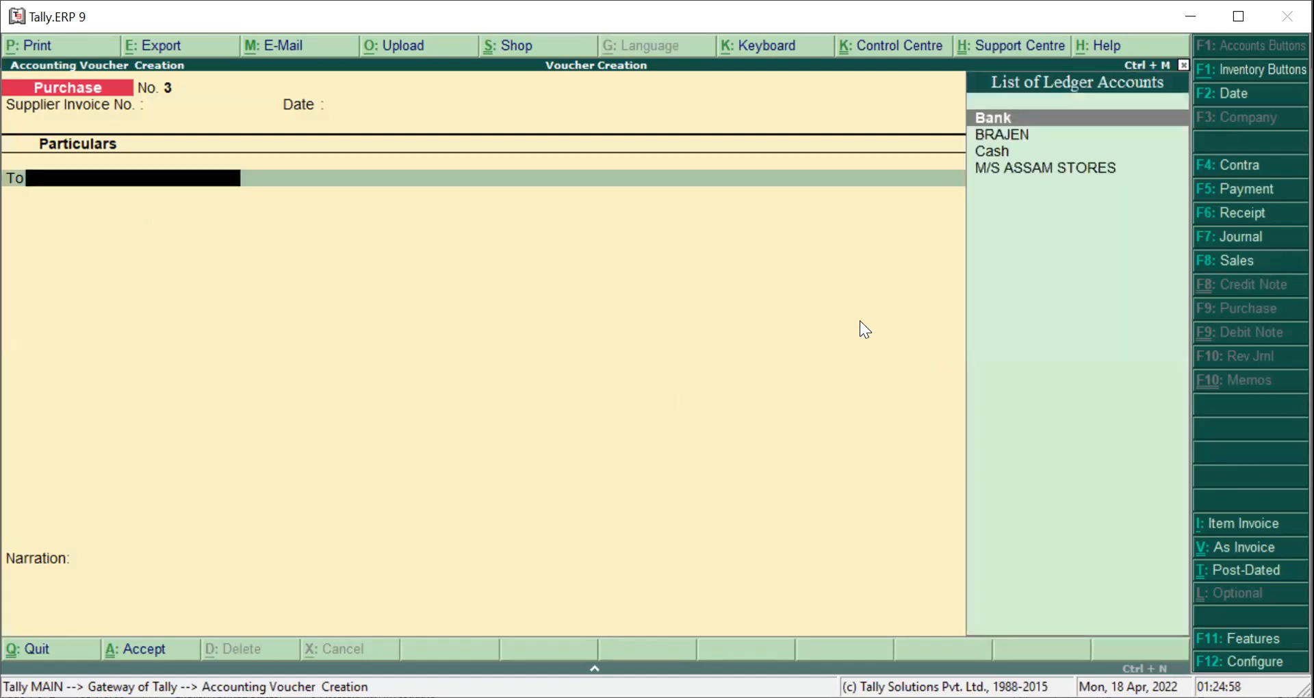
key("F8")
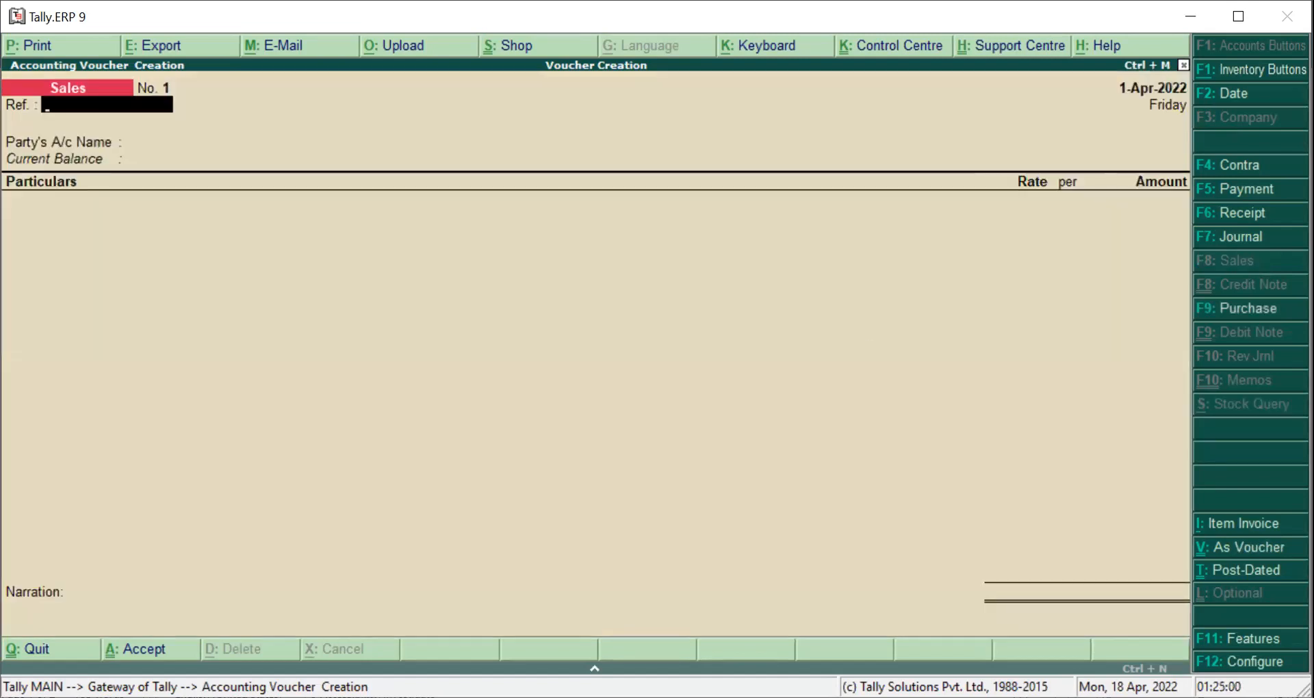
key("Return")
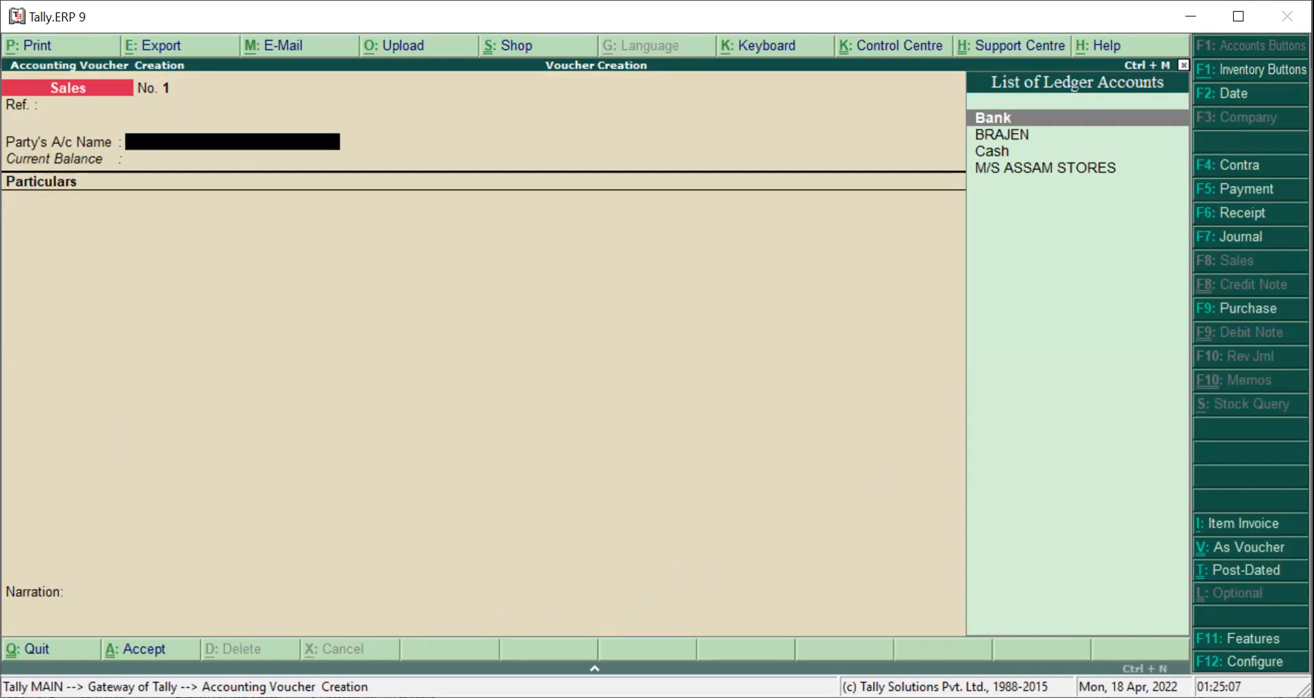
key("ctrl+v")
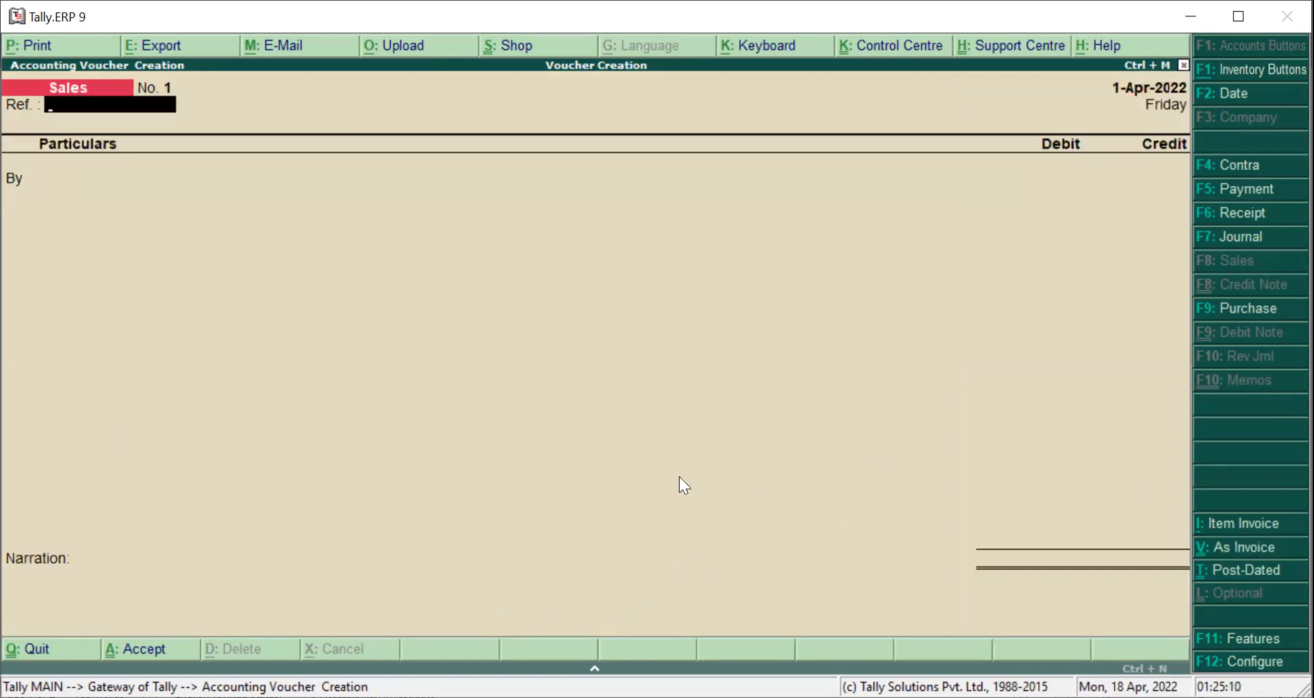
left_click(106, 178)
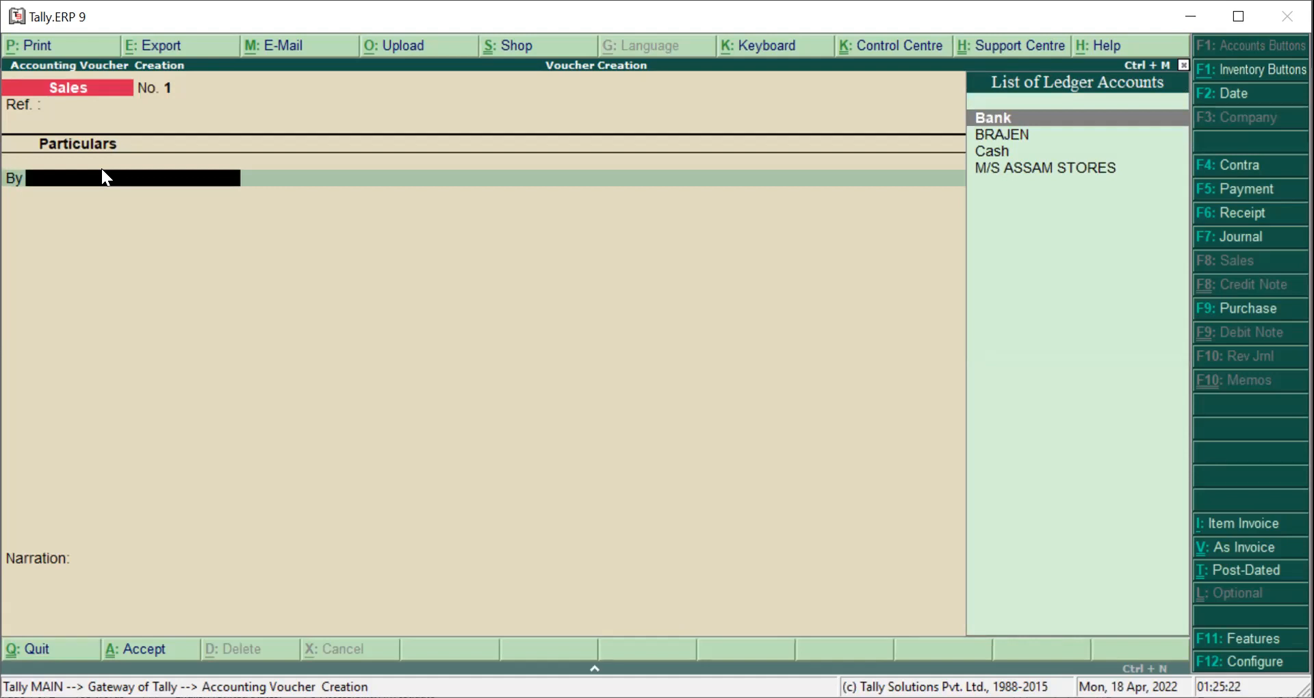
Step: Debit the Cash ledger with 200000, keeping Cash as the buyer and the other buyer details blank
type("CASH")
key("Return")
key("Return")
key("Return")
key("Return")
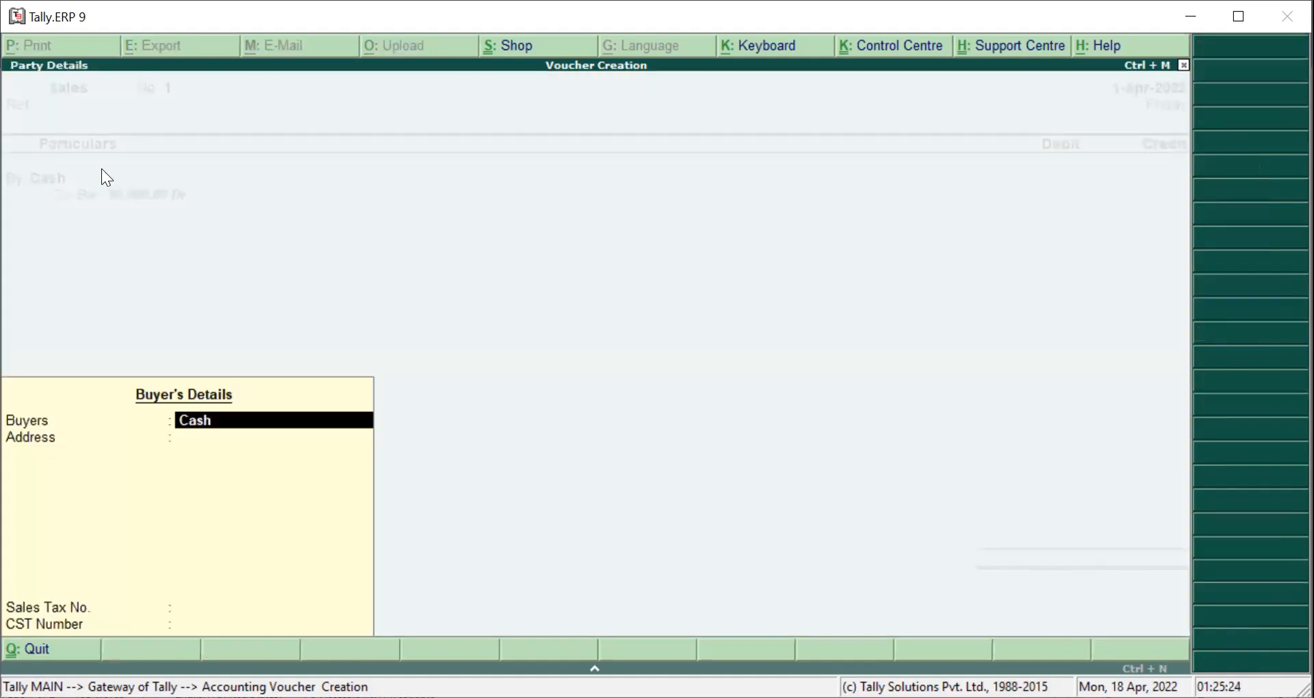
key("Return")
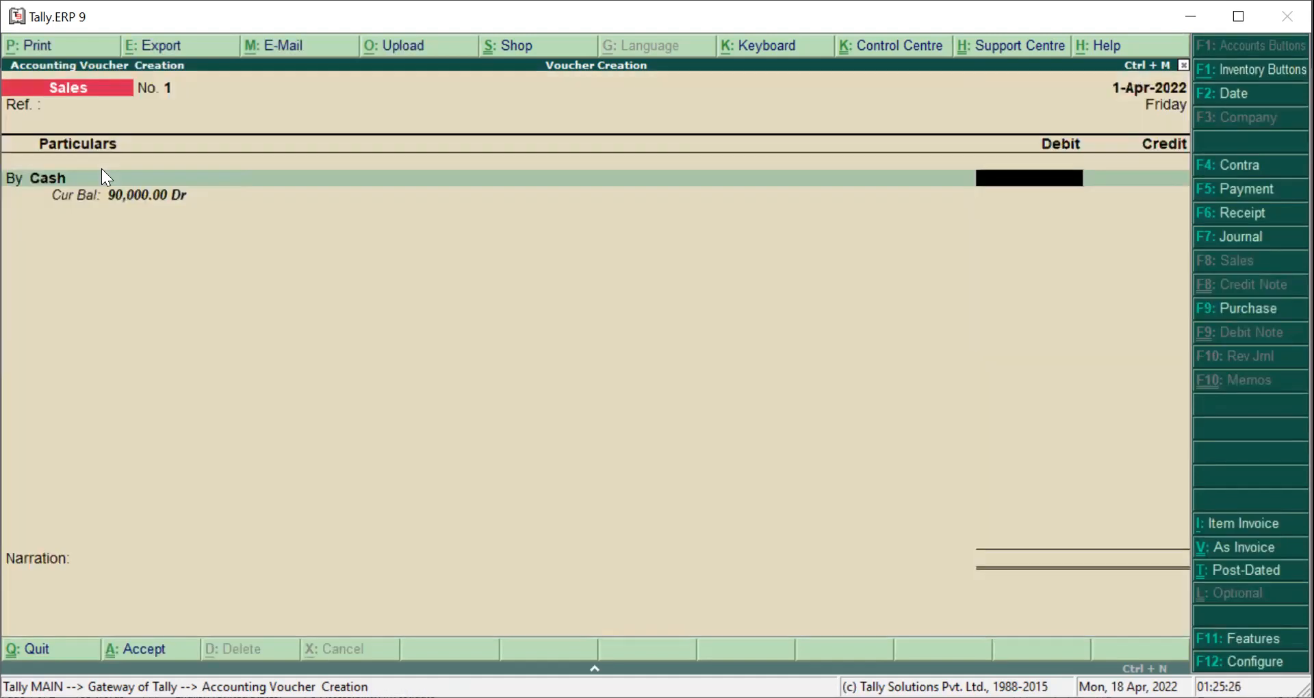
type("200000")
key("Return")
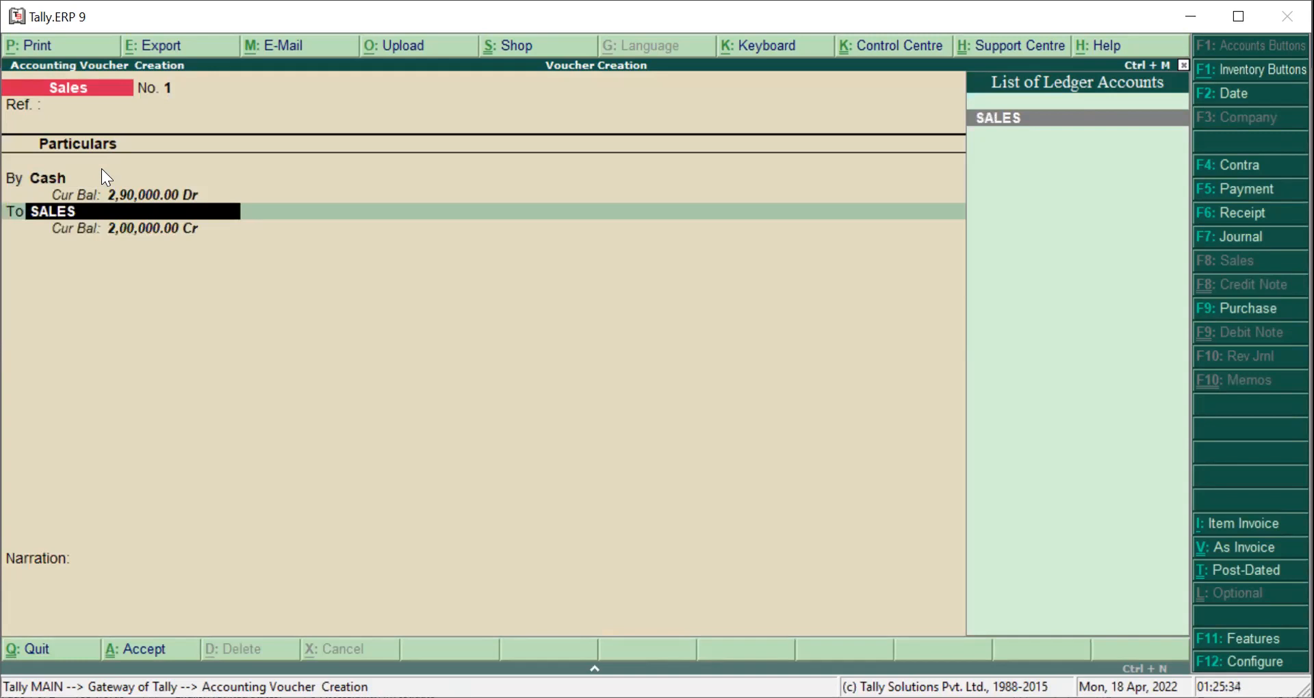
Step: Credit the SALES ledger with 2,00,000.00, leaving its inventory allocation empty, and return to the narration without saving the voucher
key("Return")
key("Escape")
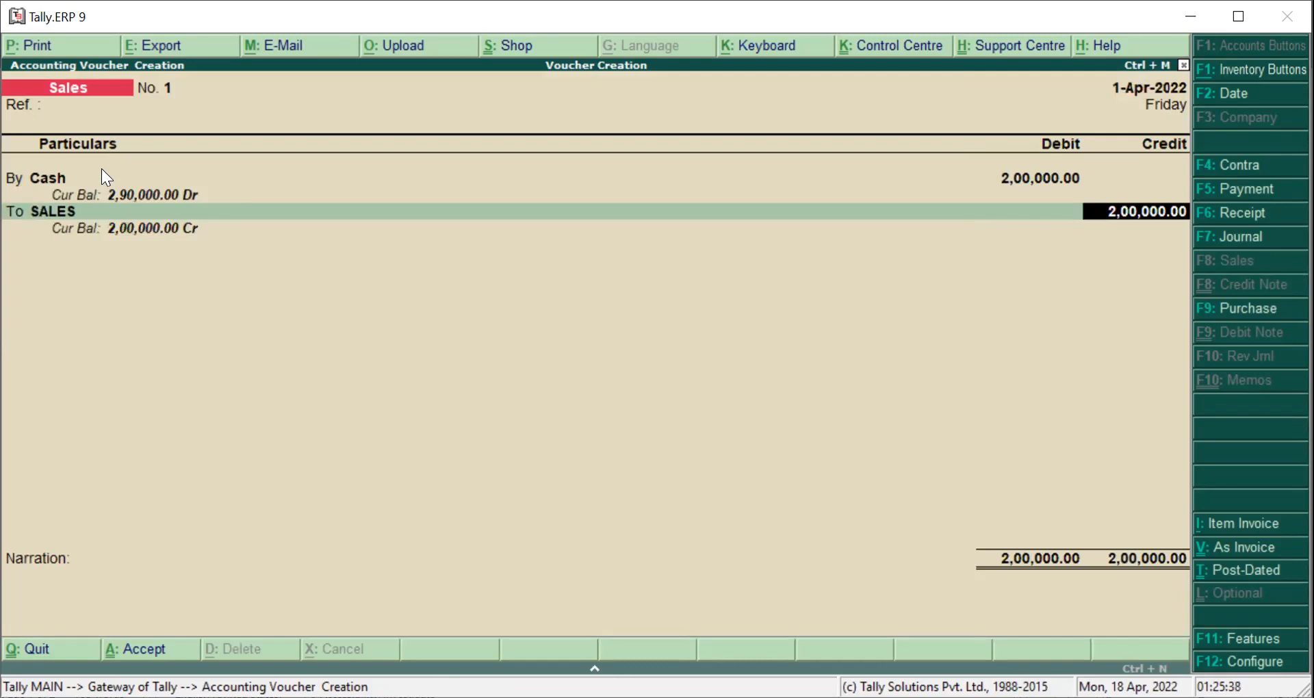
key("BackSpace")
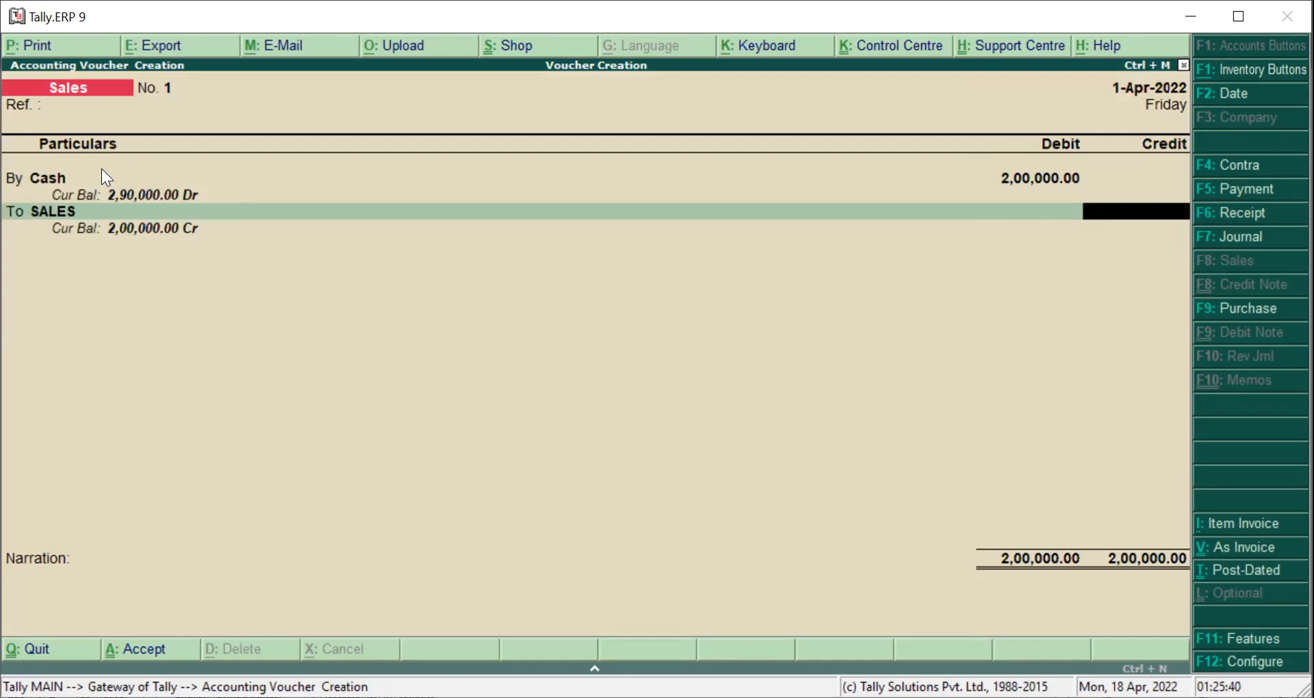
key("Return")
key("Return")
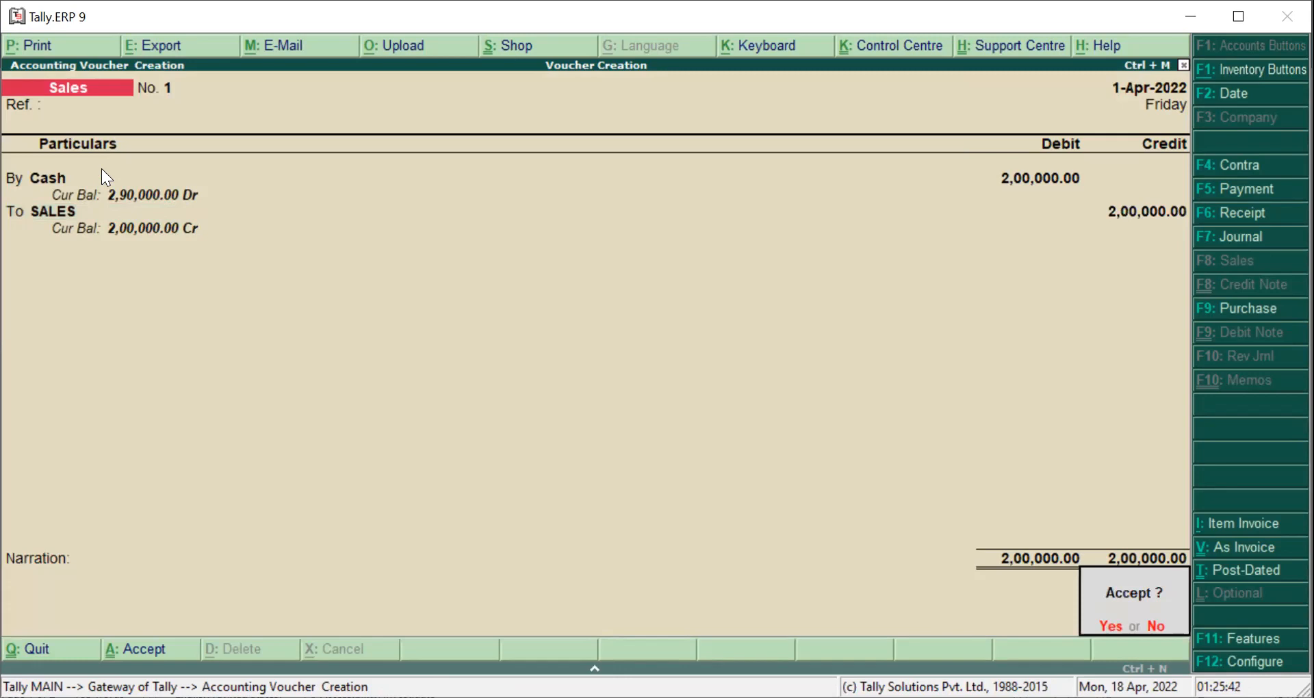
key("Escape")
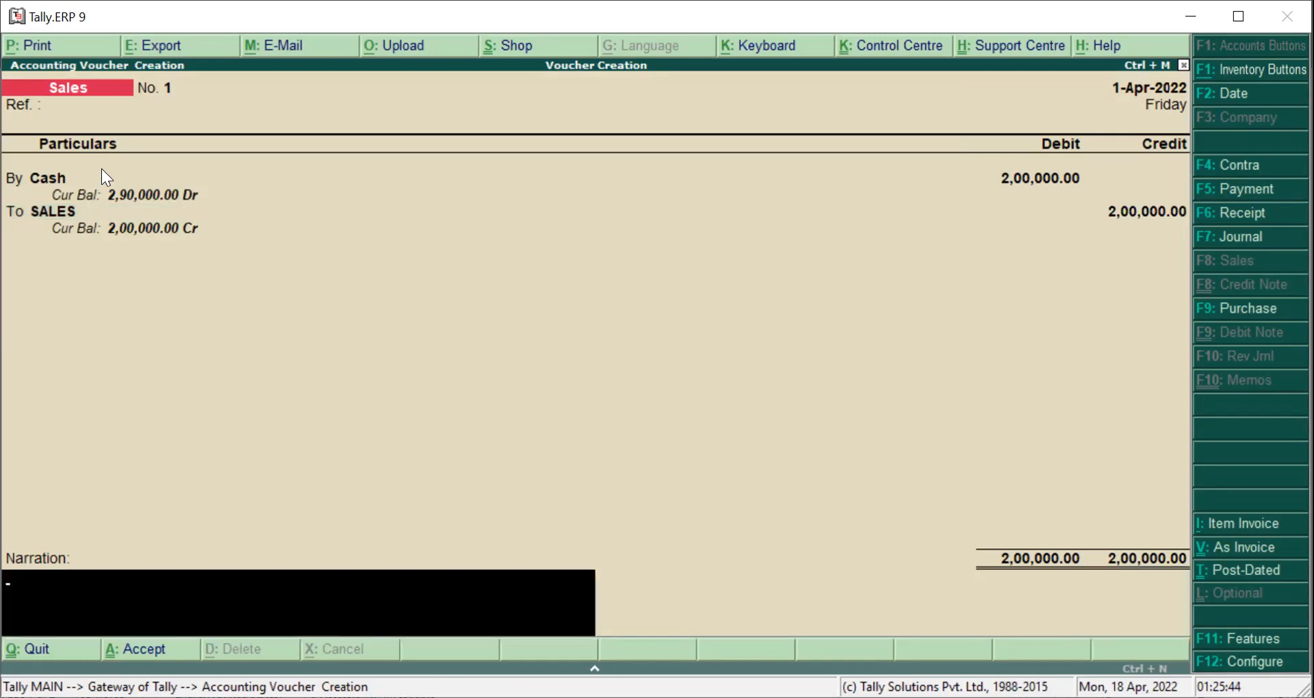
Step: Enter the narration "BEING GOODS SOLD FOR CASH" and save the sales voucher
type("BEING GOODS")
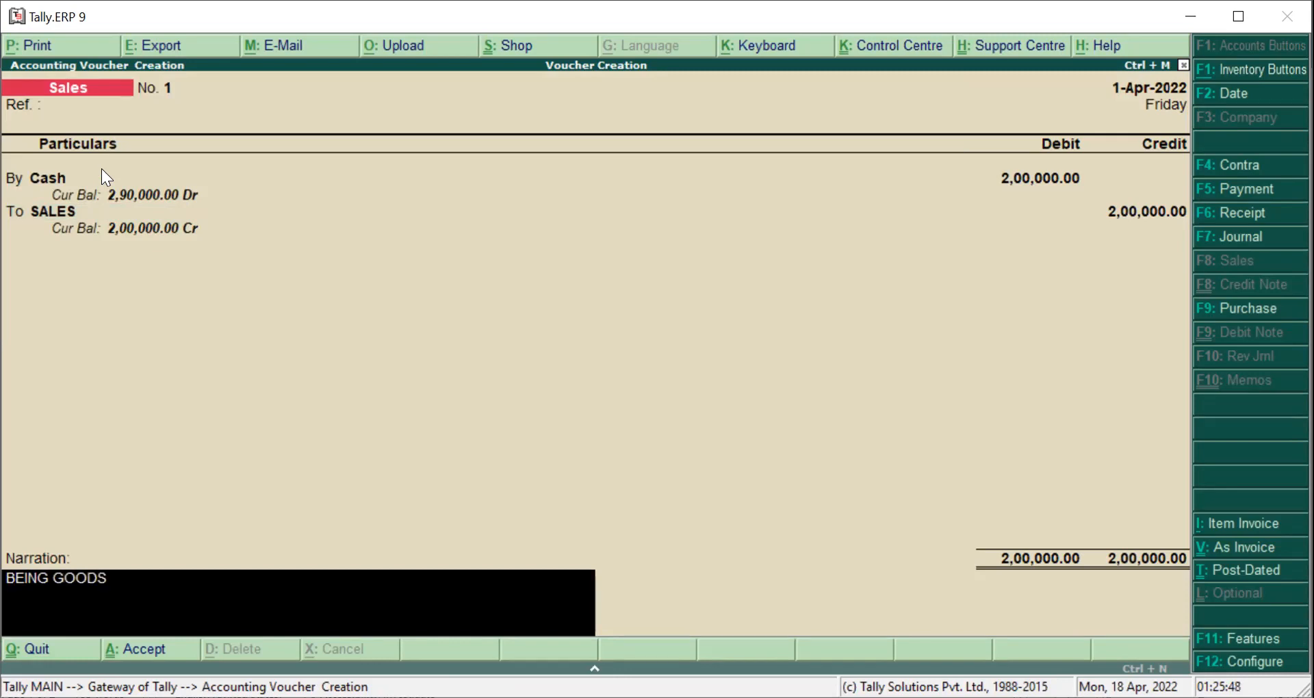
type(" SOLD FPR CASG")
key("BackSpace")
key("BackSpace")
key("BackSpace")
key("BackSpace")
key("BackSpace")
key("BackSpace")
key("BackSpace")
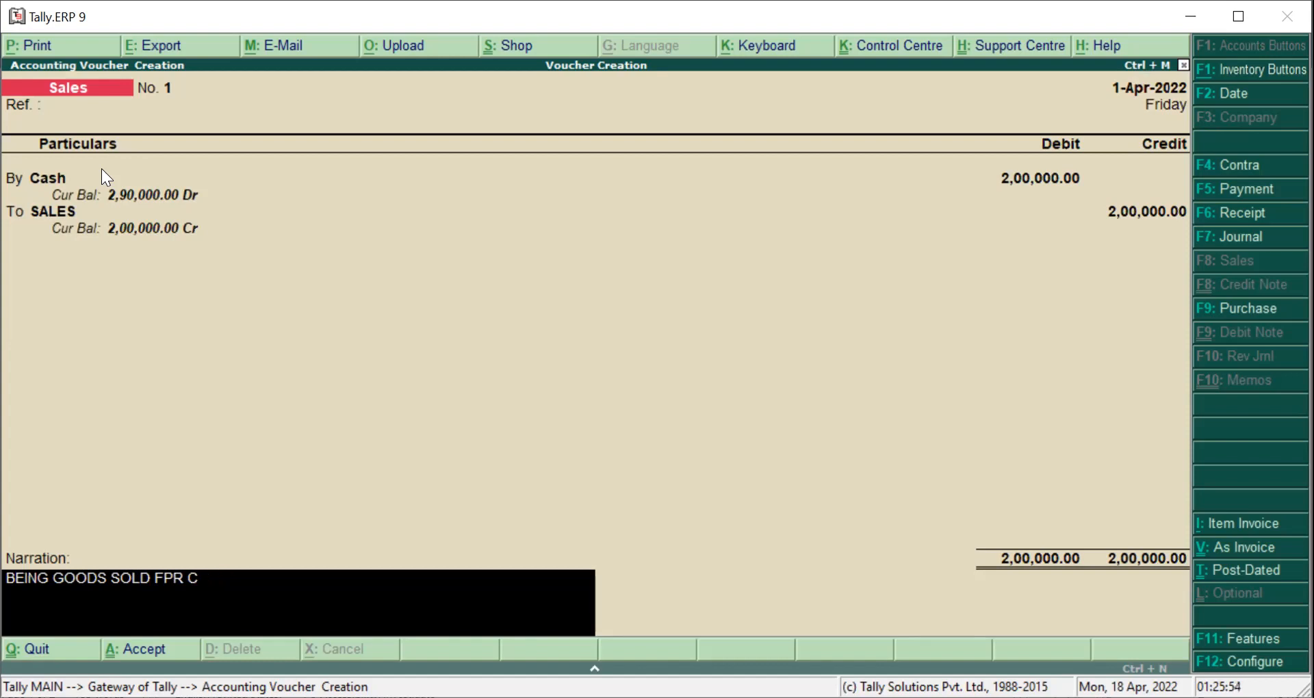
type("OR CASH")
key("Return")
key("Return")
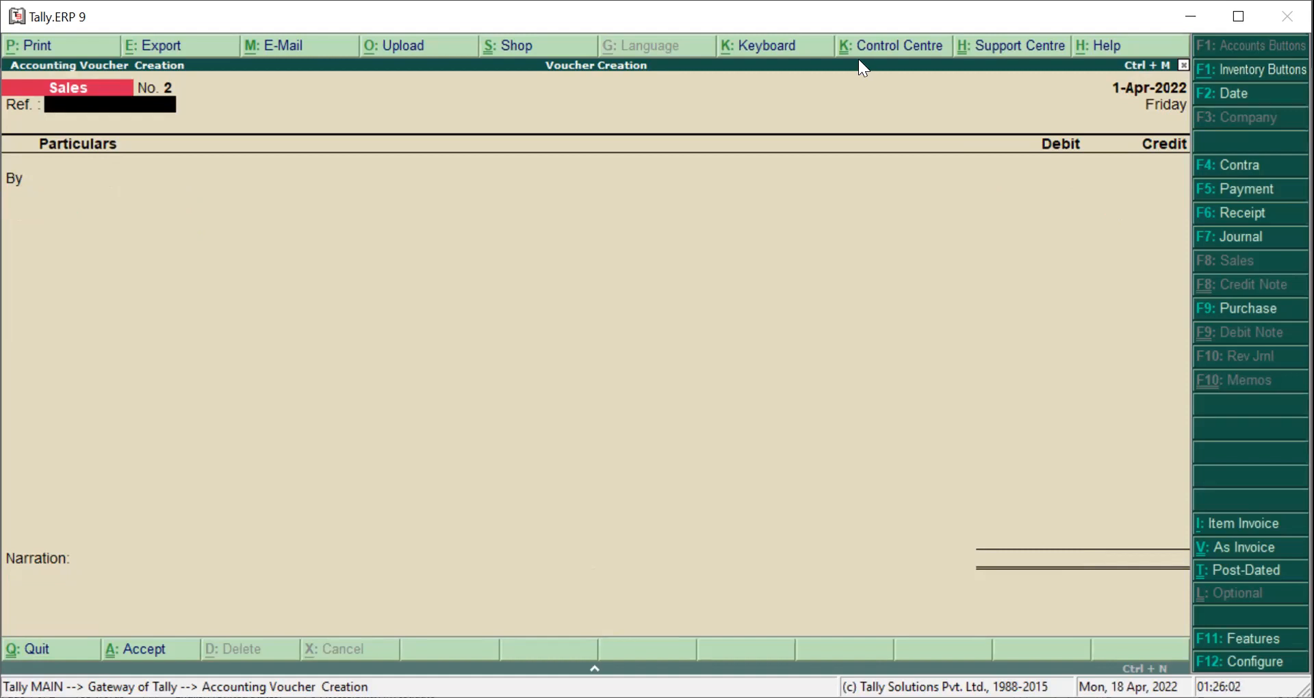
Step: Check the credit sale in the Word document, and leave the reference blank in Tally.ERP 9's new sales voucher
key("alt+Tab")
scroll(558, 387, "up", 2)
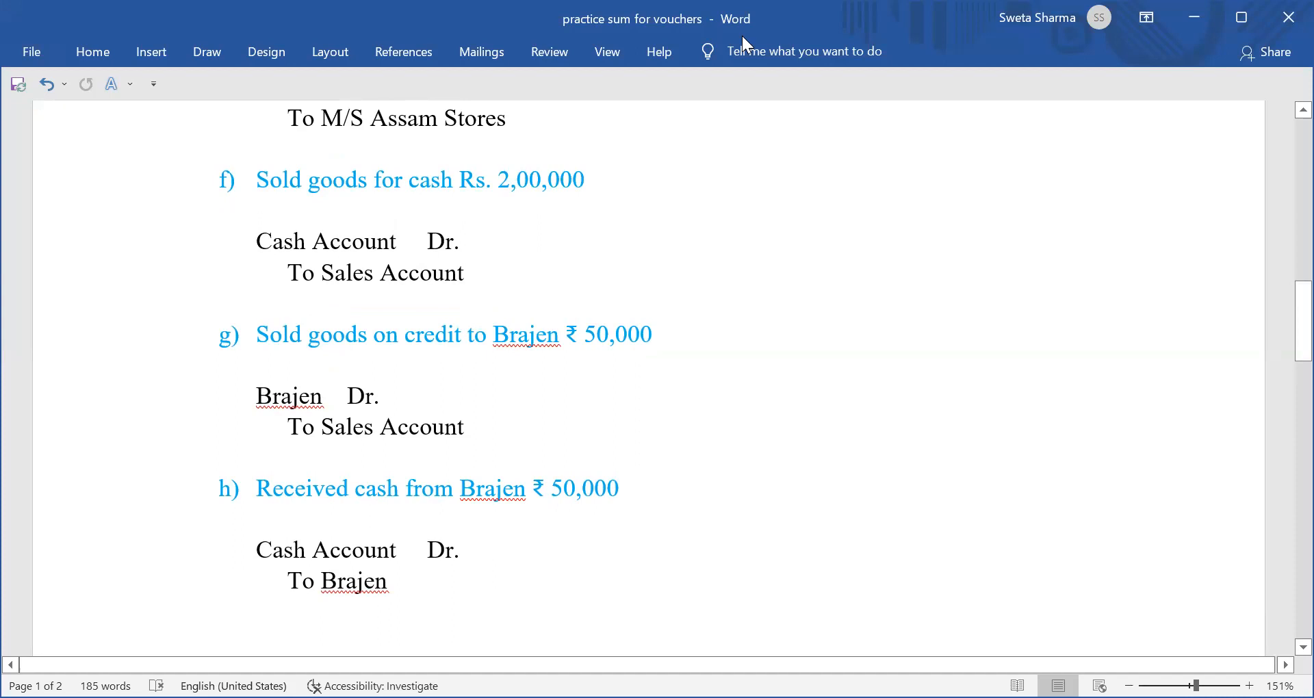
key("alt+Tab")
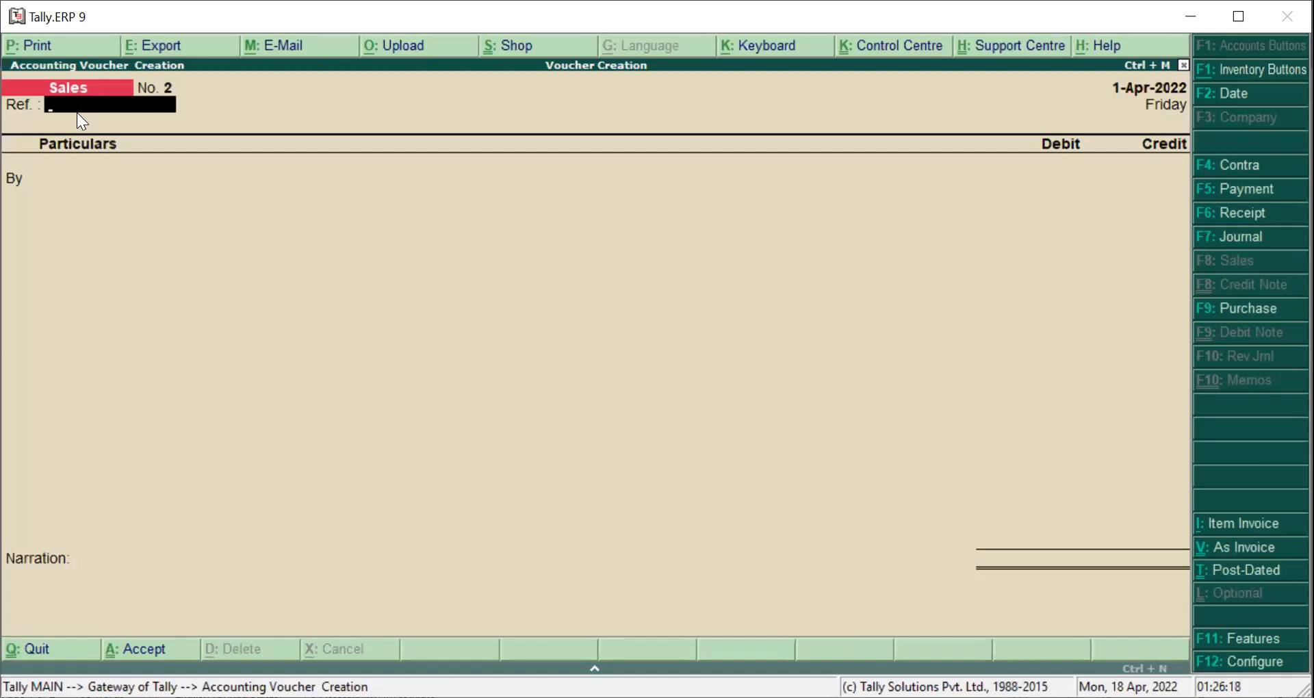
key("Return")
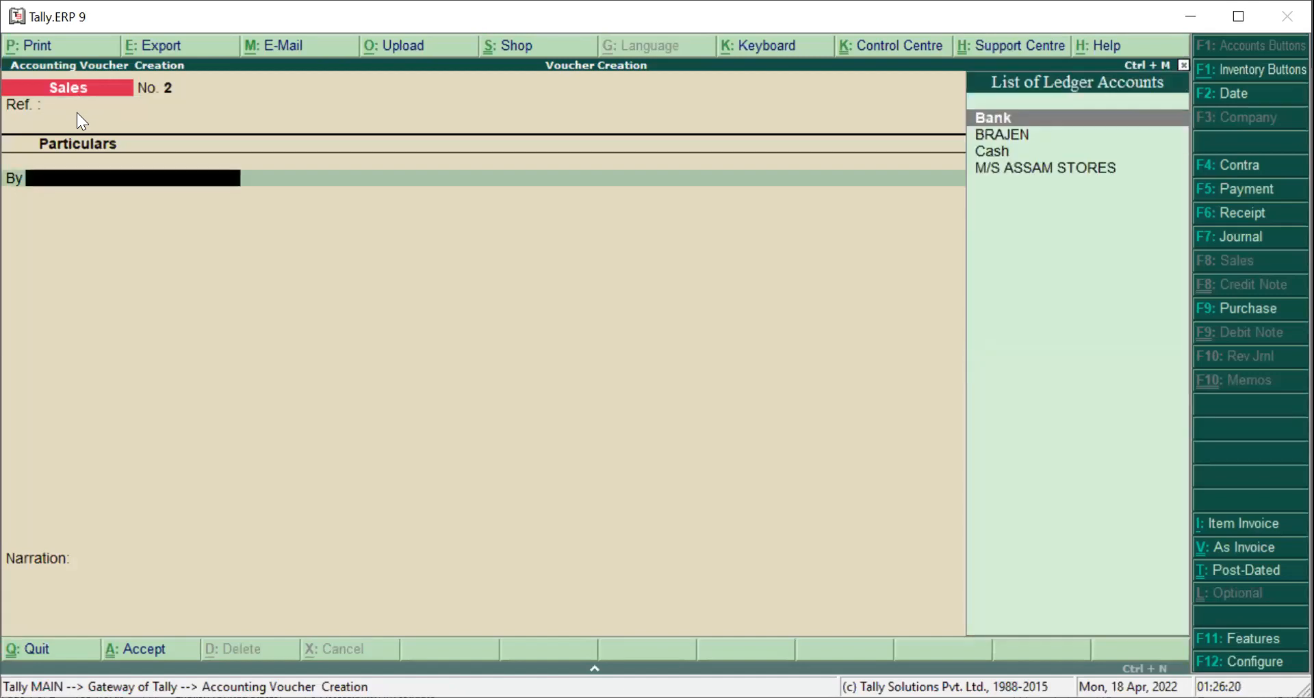
Step: Debit the credit customer's ledger with 50000, keeping the customer as the buyer and the other buyer details blank
type("BR")
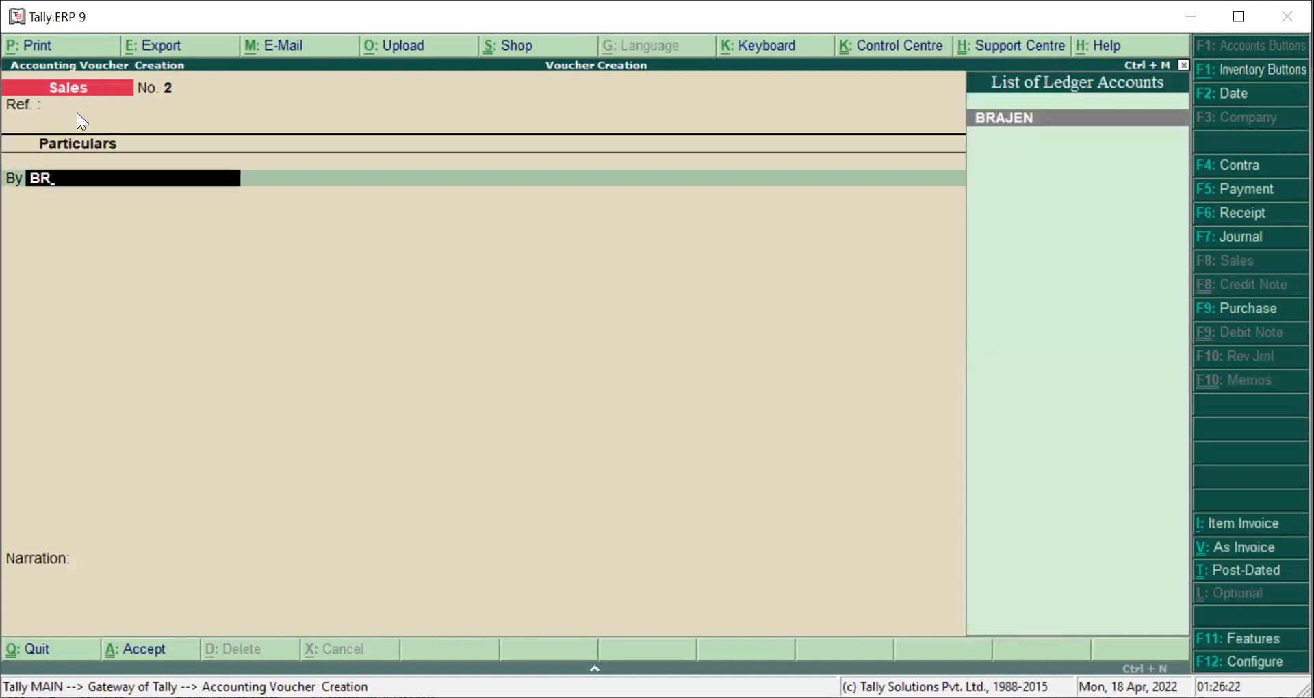
key("Return")
key("Return")
key("Return")
key("Return")
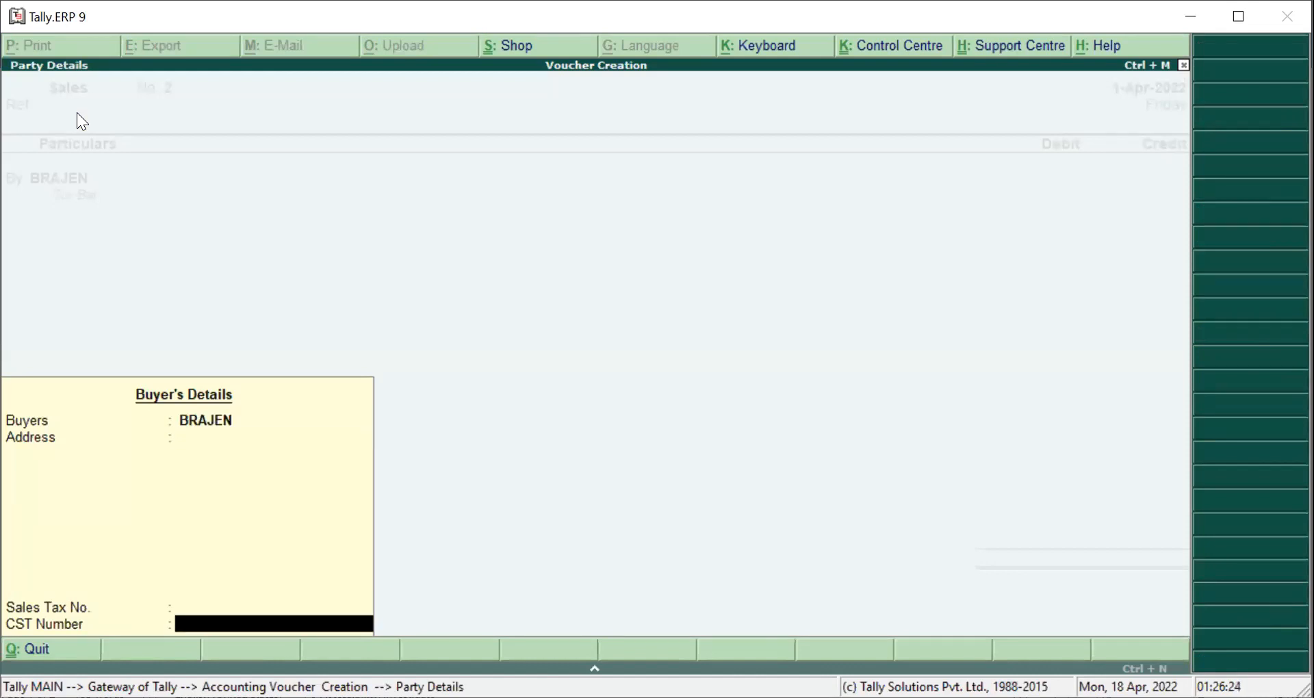
key("Return")
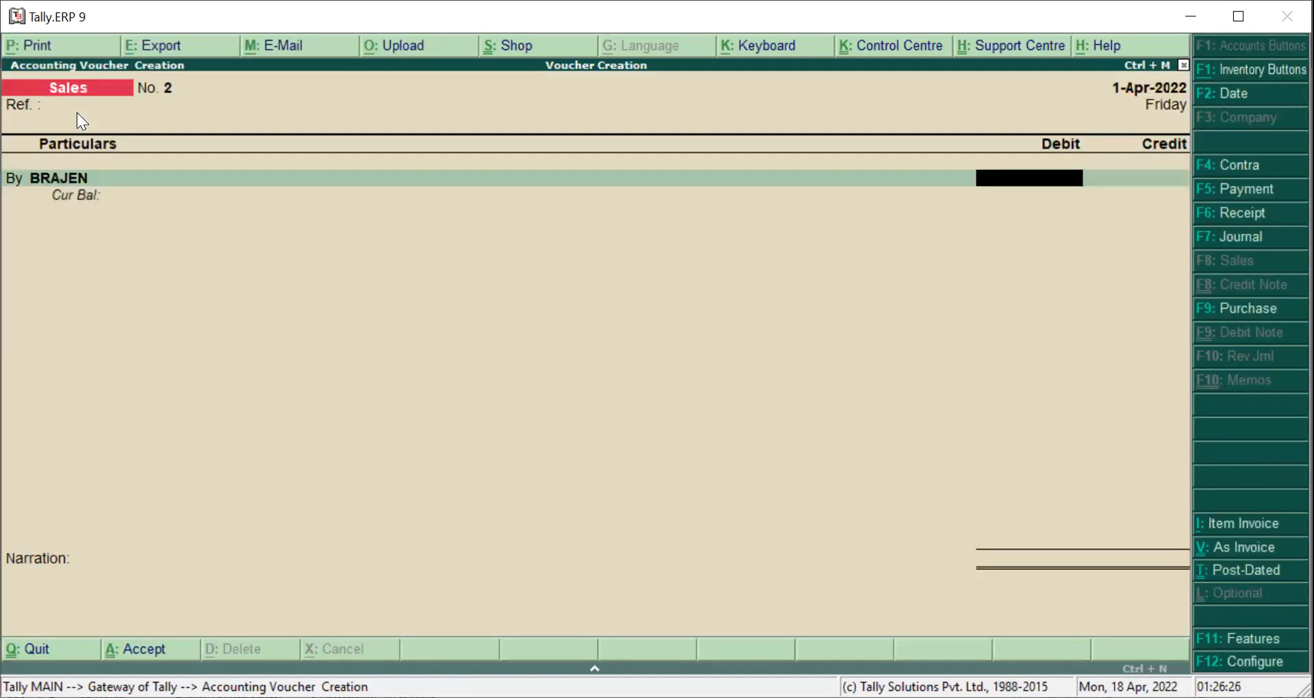
type("50000")
key("Return")
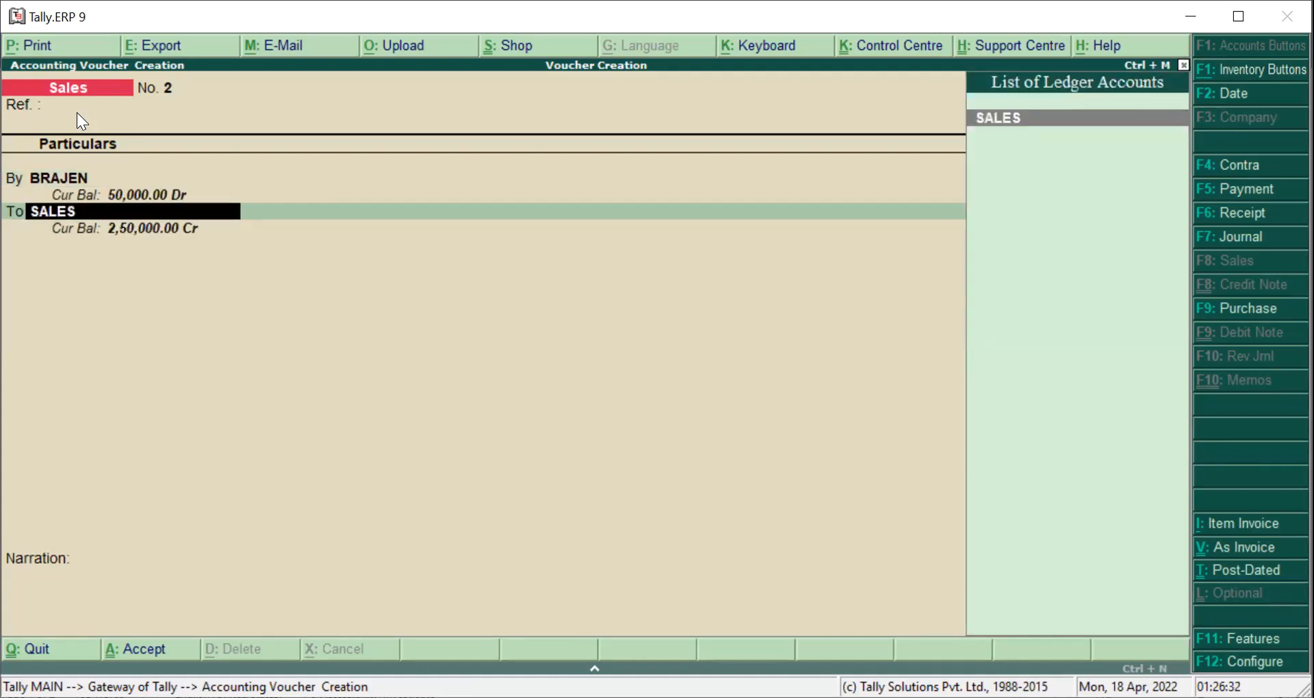
Step: Credit the SALES ledger with 50,000.00, leaving its inventory allocation empty, and go back to the narration without saving the voucher
key("Return")
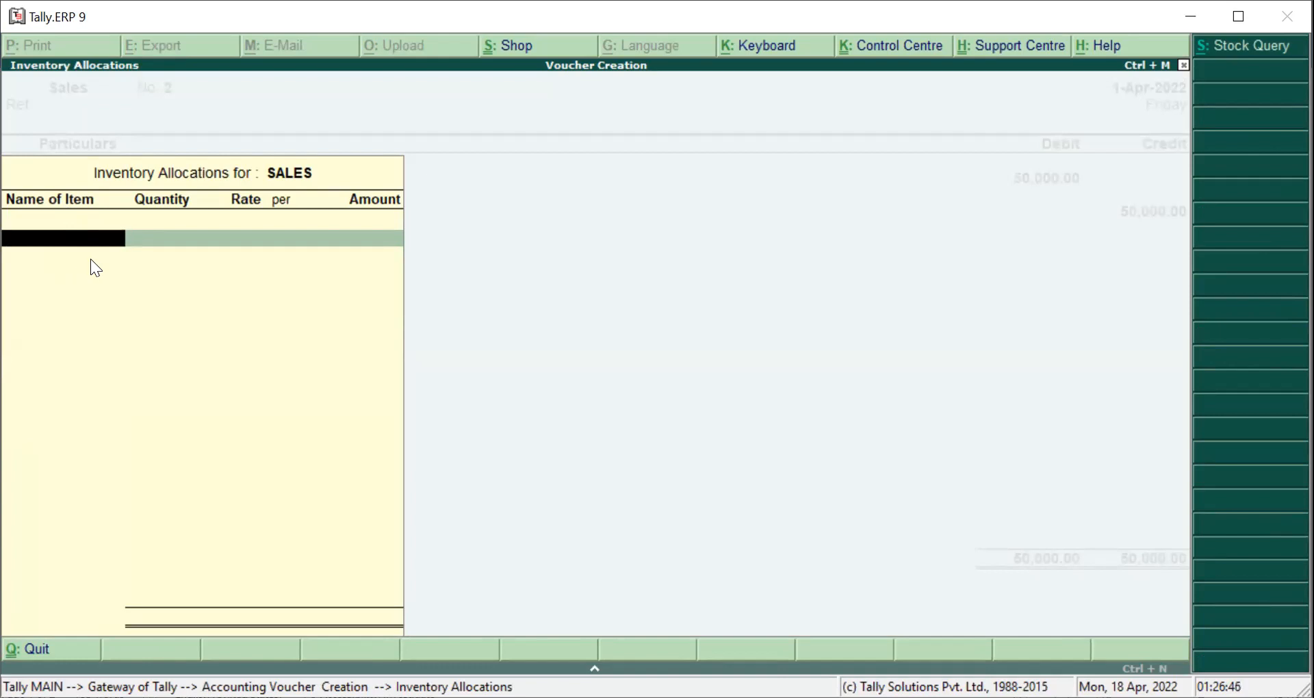
key("Return")
key("Return")
key("Return")
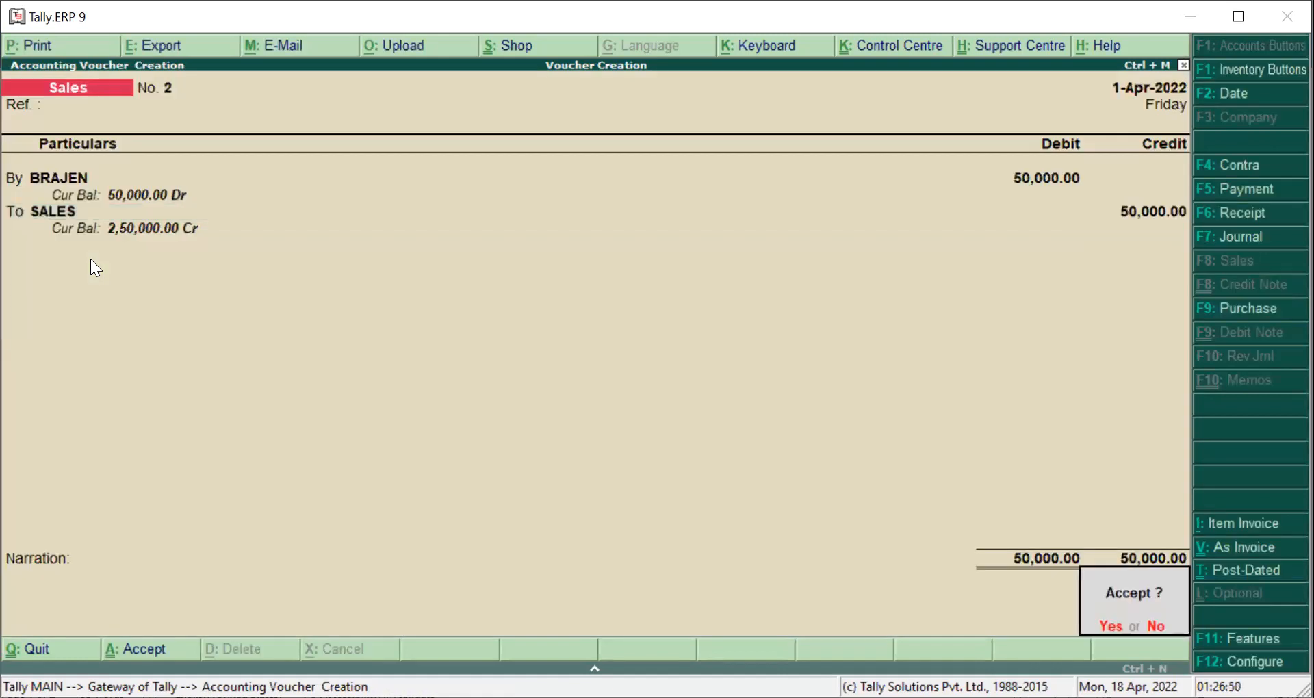
key("Escape")
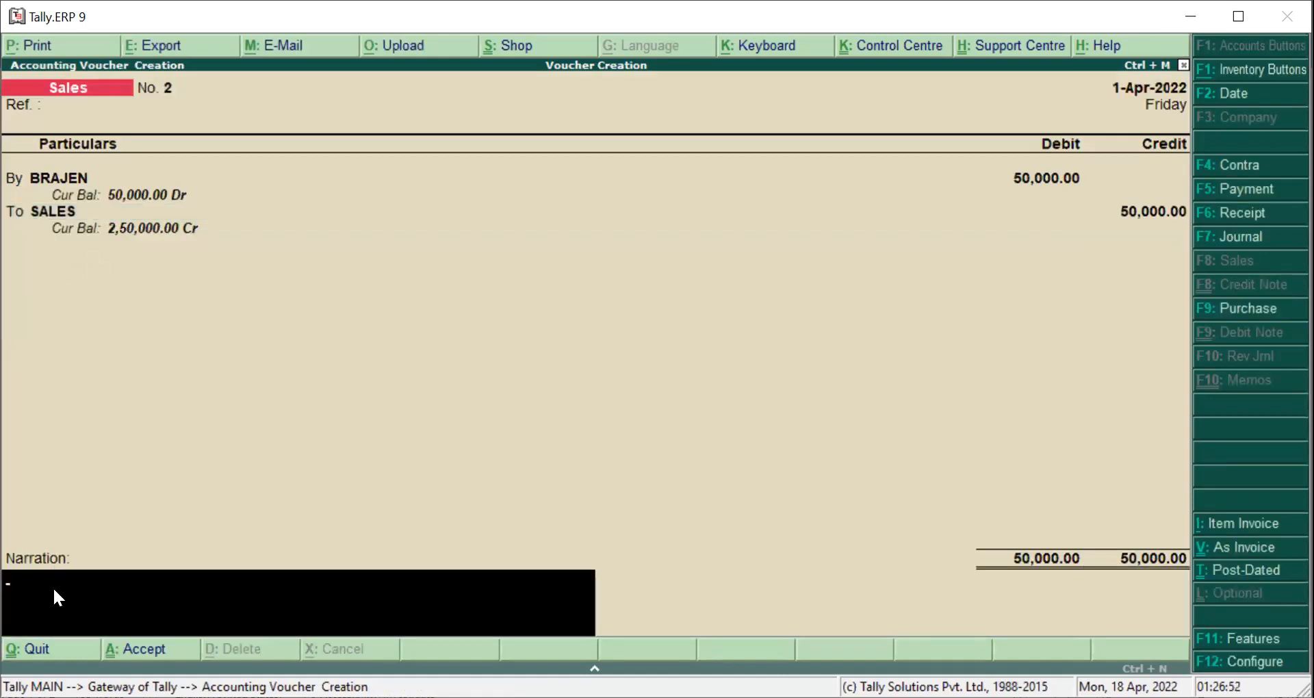
Step: Enter the narration "BEING GOODS SOLD ON CREDIT" and save the sales voucher
type("BEING GOODS SOLD ON CREDIT")
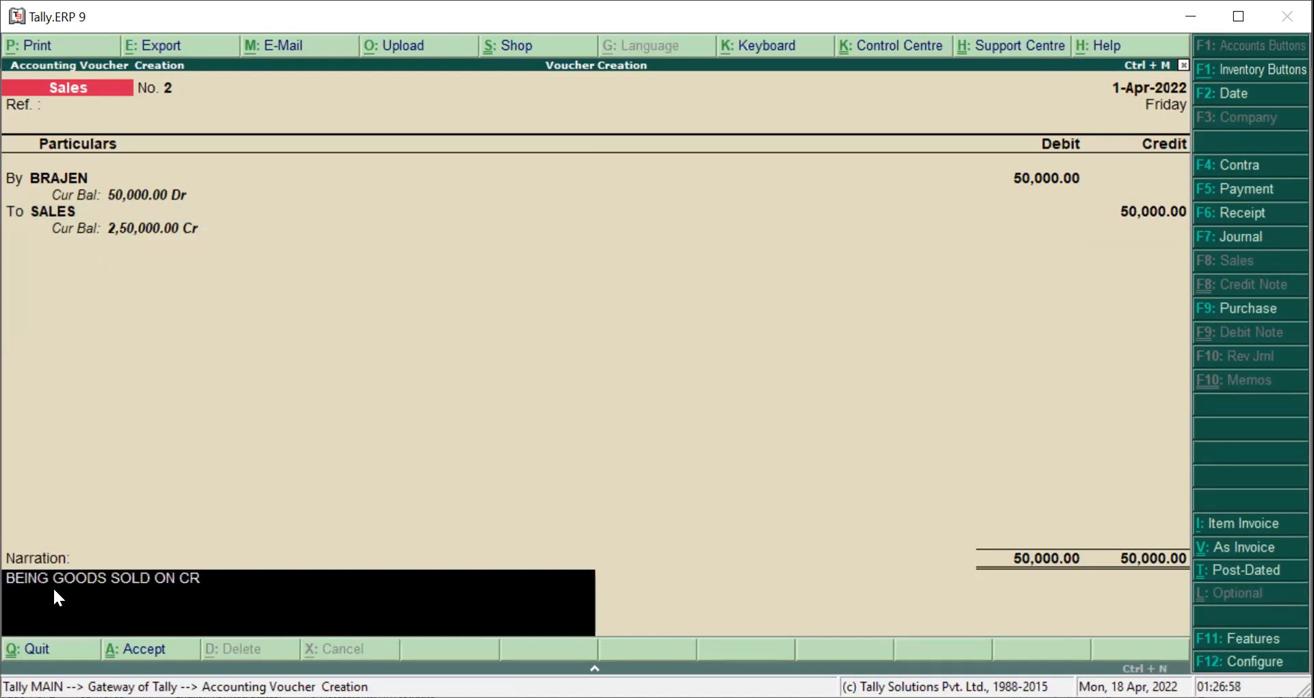
key("Return")
key("Return")
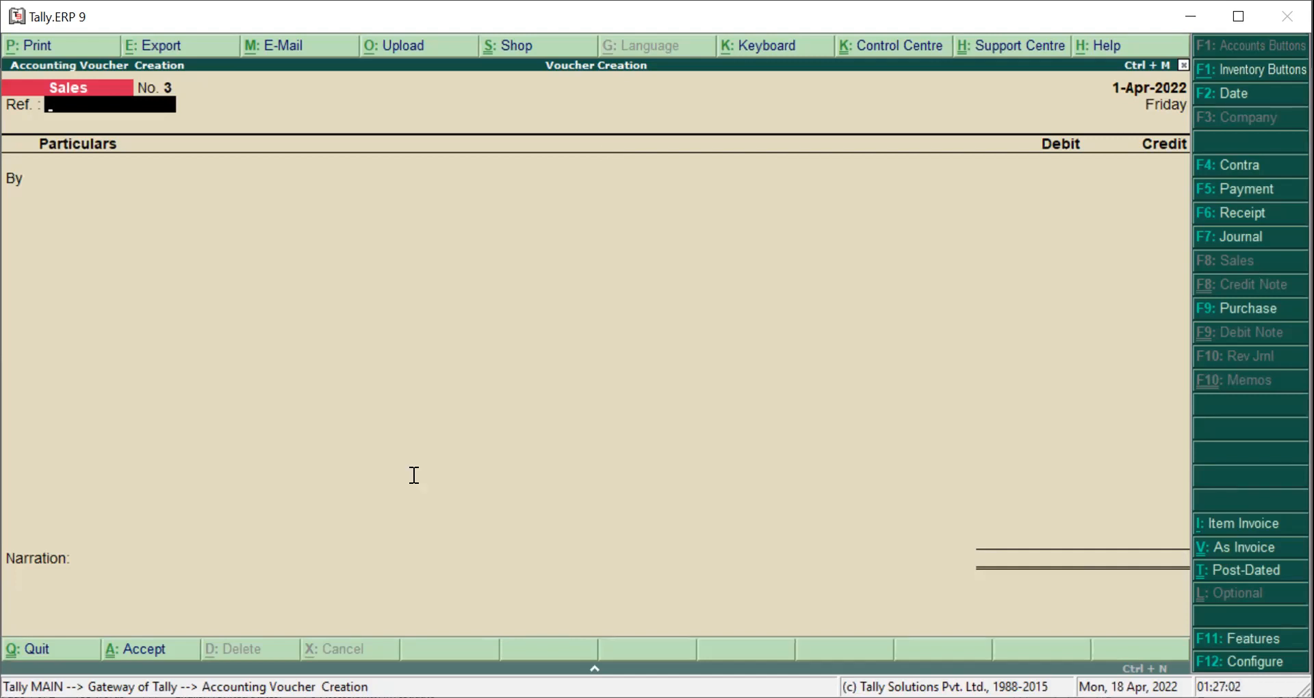
Step: Check the cash receipt from the credit customer in the Word document, and start a receipt voucher in Tally.ERP 9
key("alt+Tab")
scroll(469, 461, "down", 4)
scroll(532, 461, "up", 2)
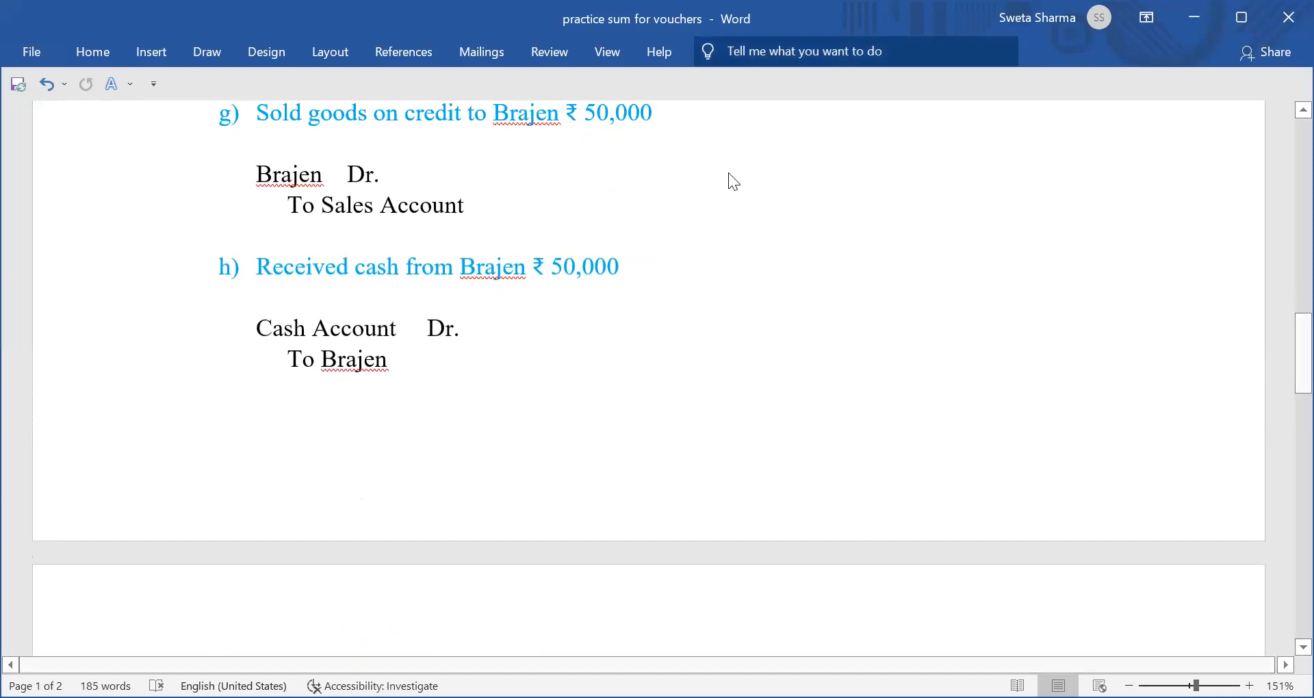
key("alt+Tab")
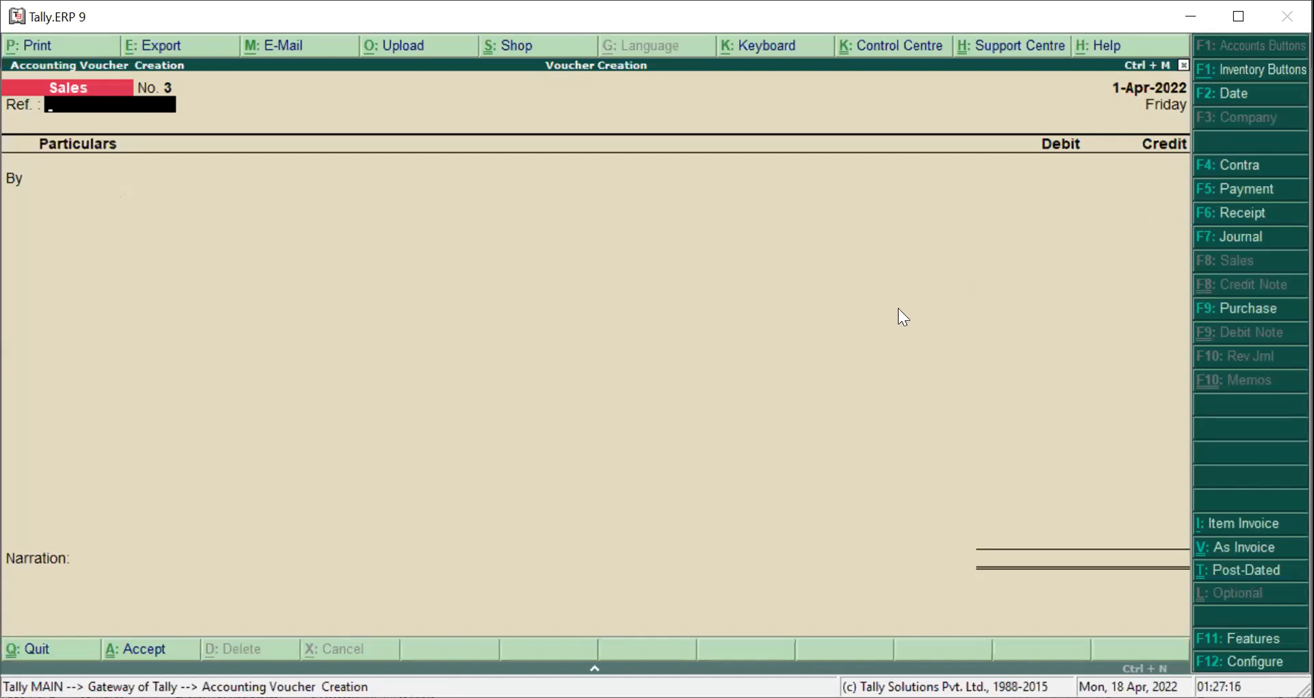
key("Return")
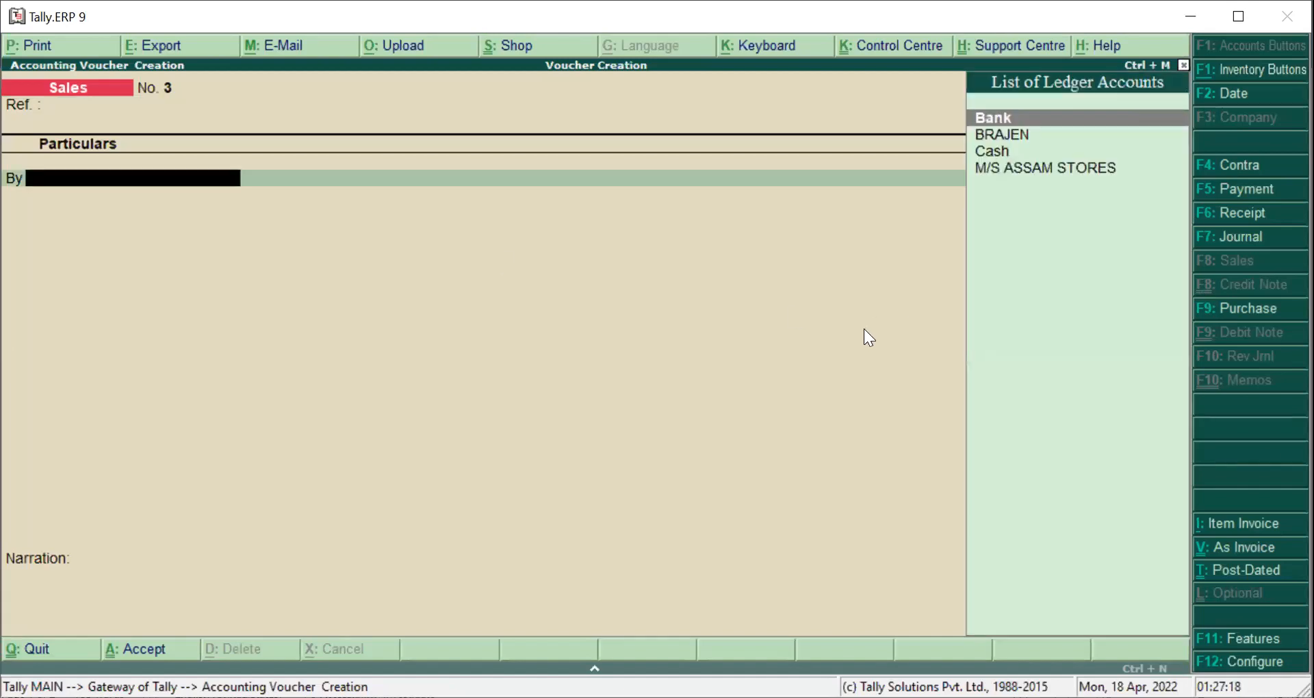
key("F6")
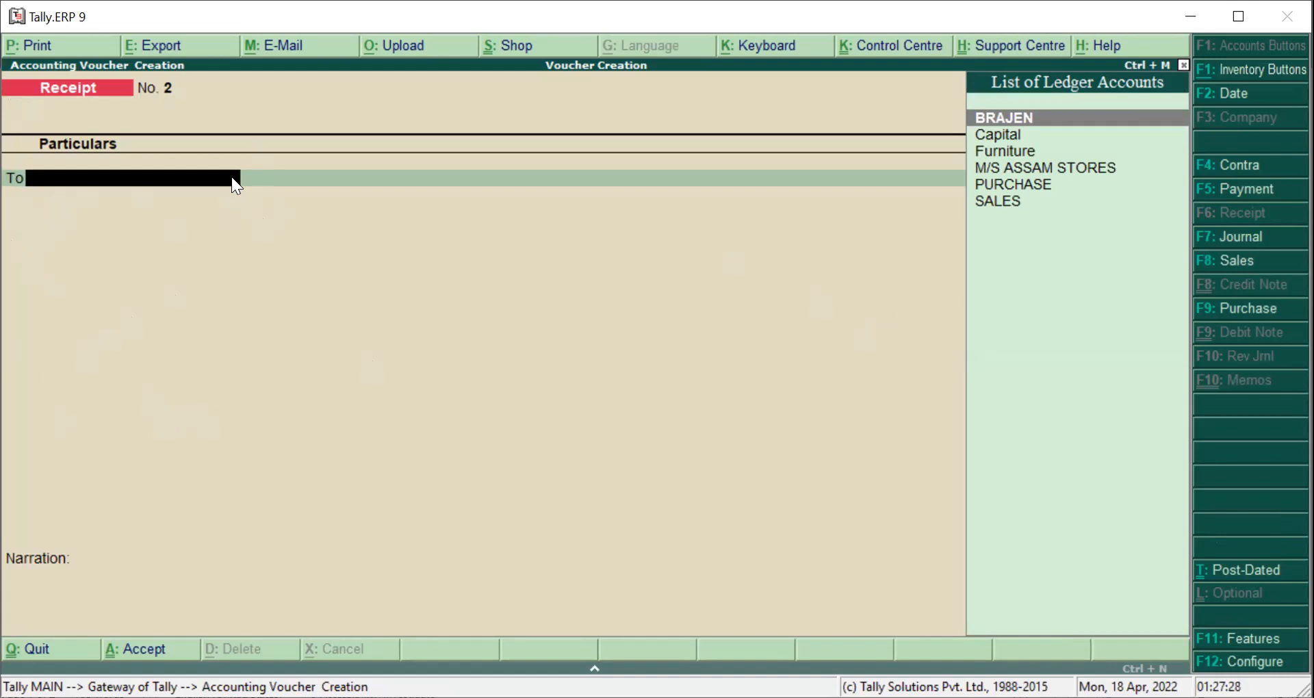
type("CA")
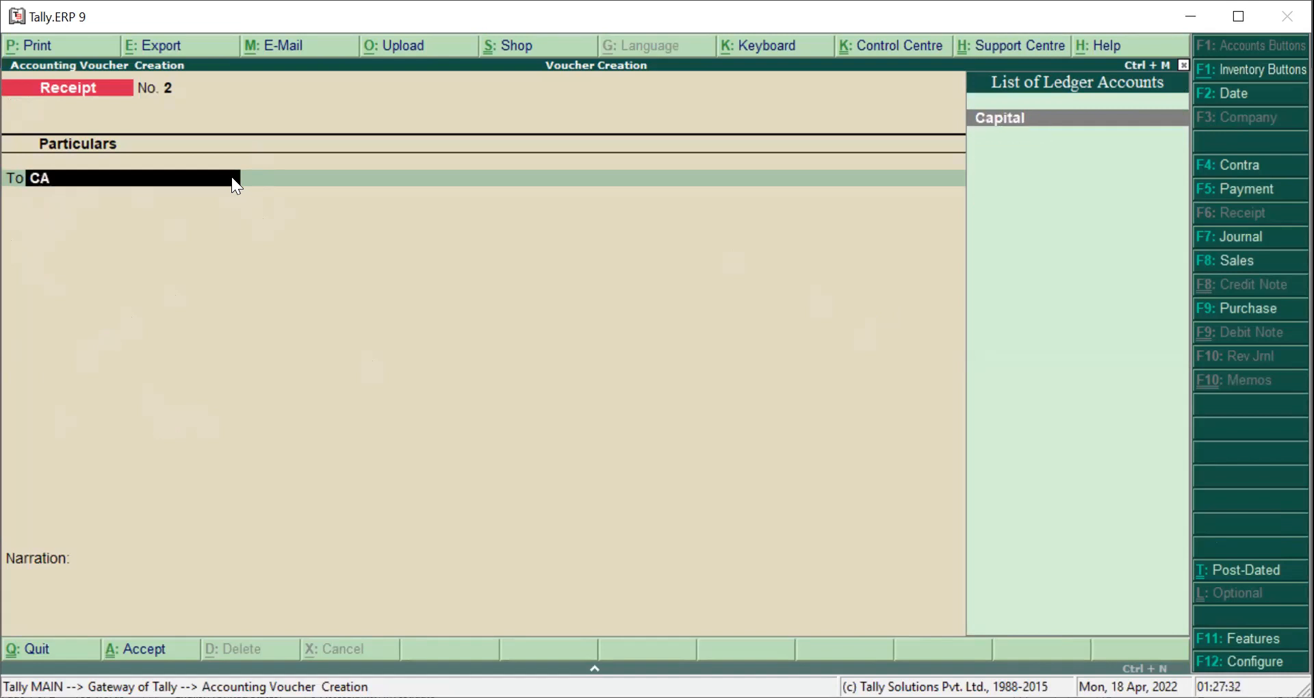
key("BackSpace")
key("BackSpace")
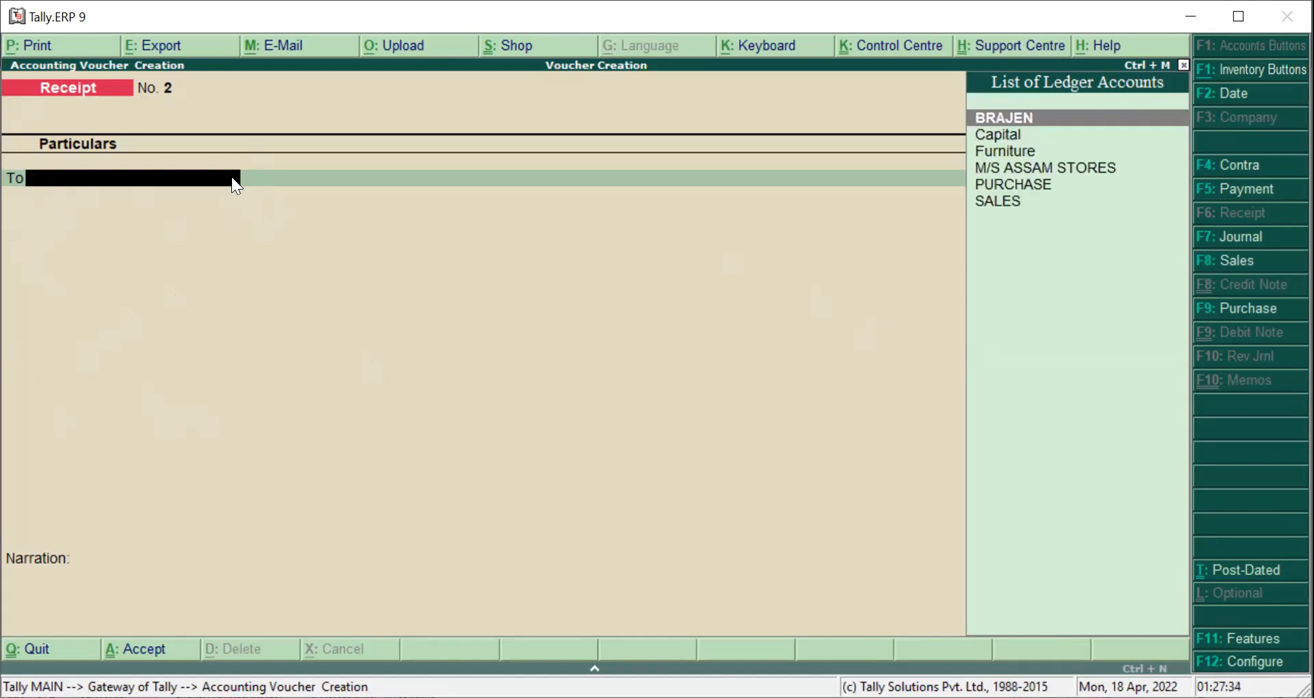
Step: Credit the customer's ledger with 50000 and debit the Cash ledger with 50,000.00 in the receipt voucher
type("BR")
key("Return")
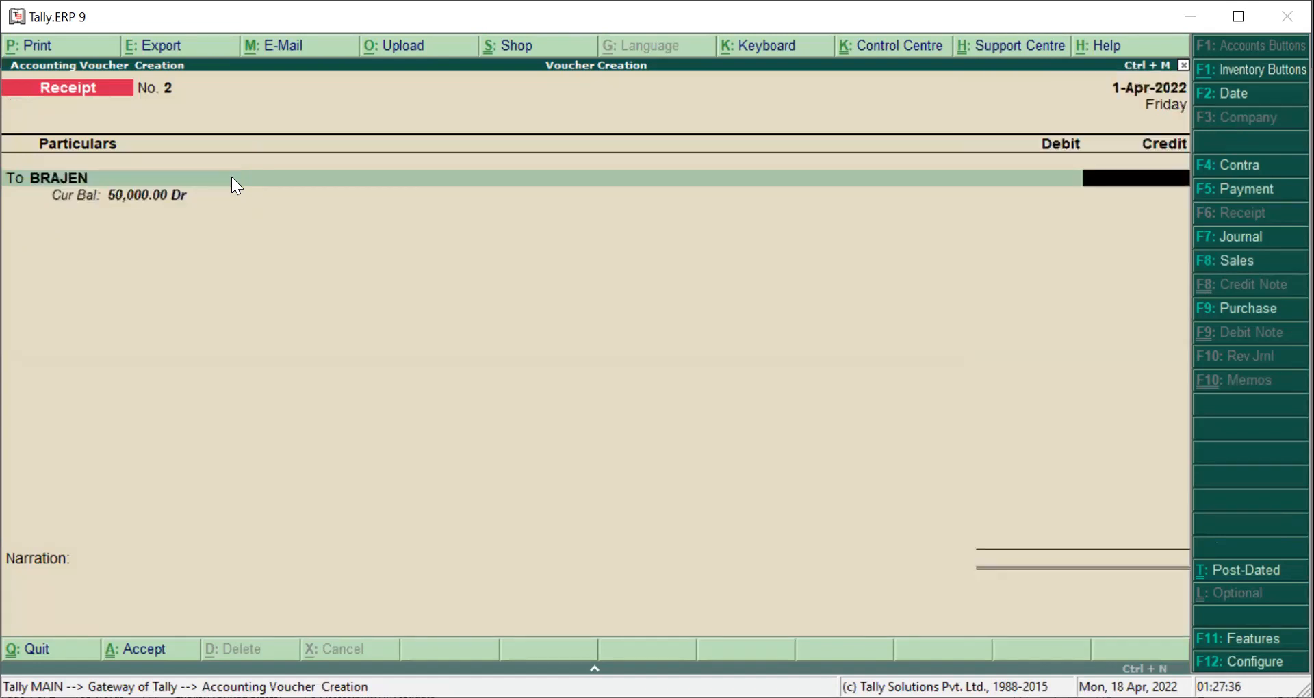
type("50000")
key("Return")
type("C")
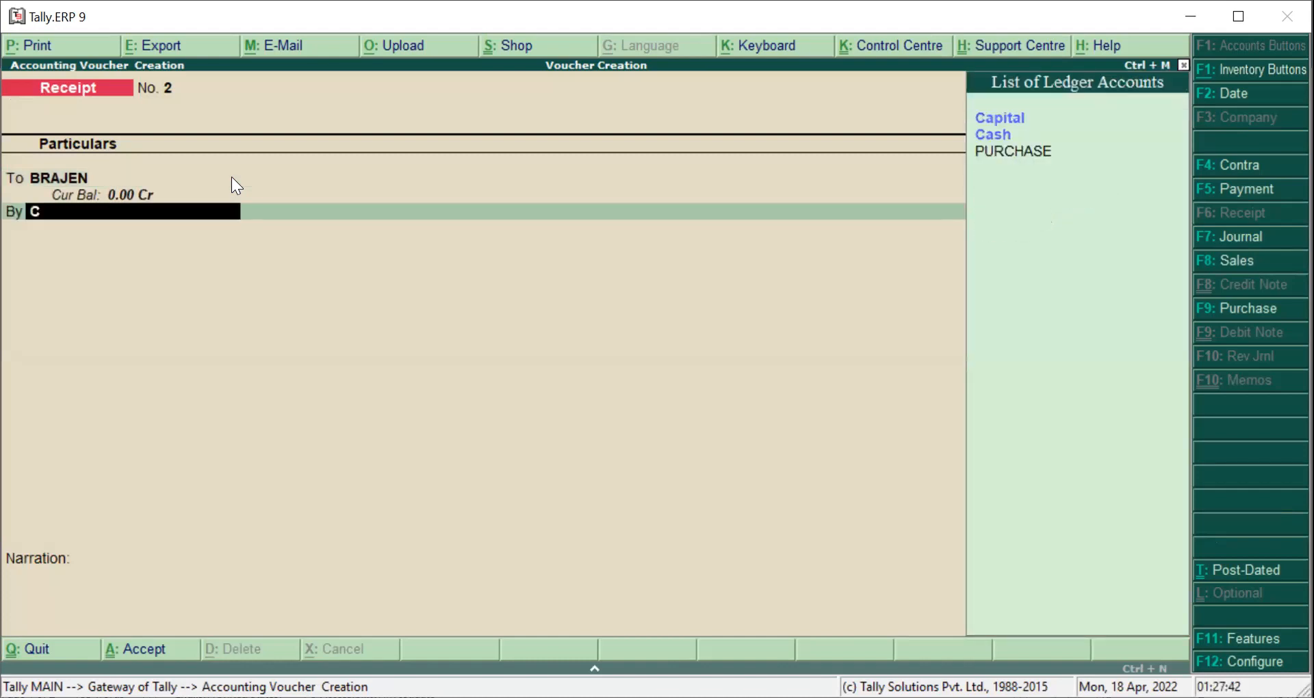
key("Down")
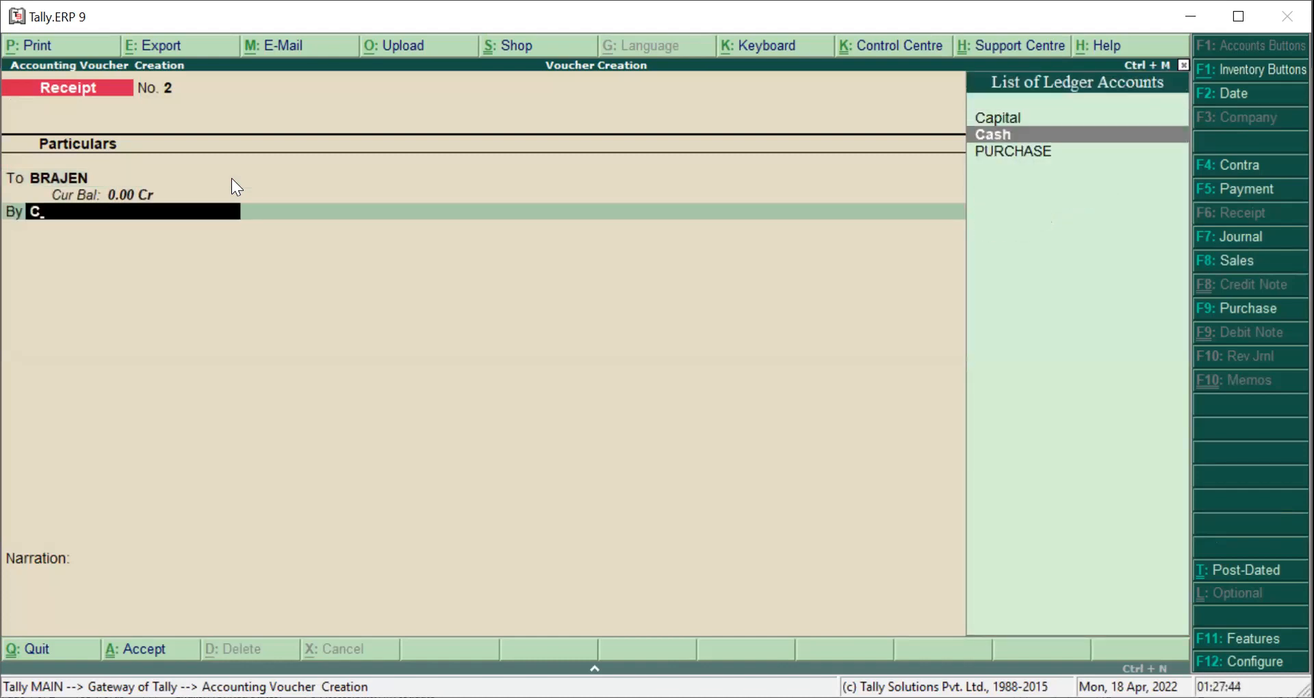
key("Return")
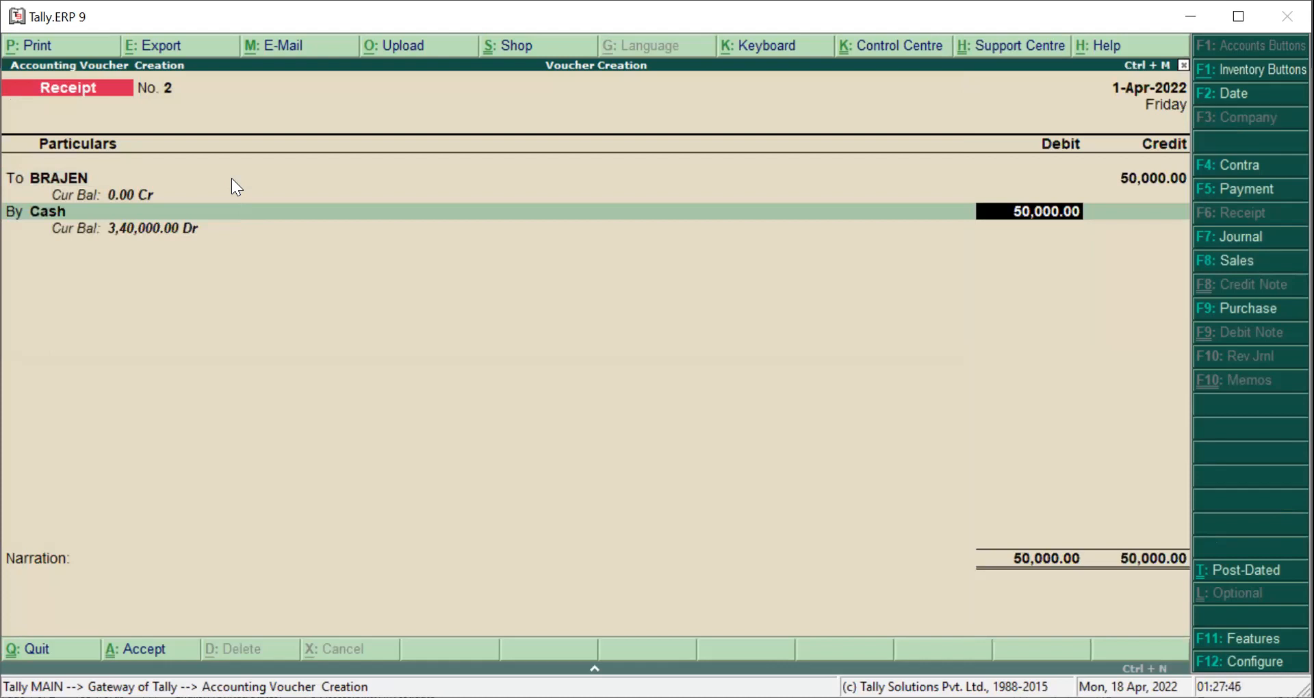
key("Return")
Step: Enter a narration stating that cash was received from the customer on account, and save the receipt voucher
type("BEIN")
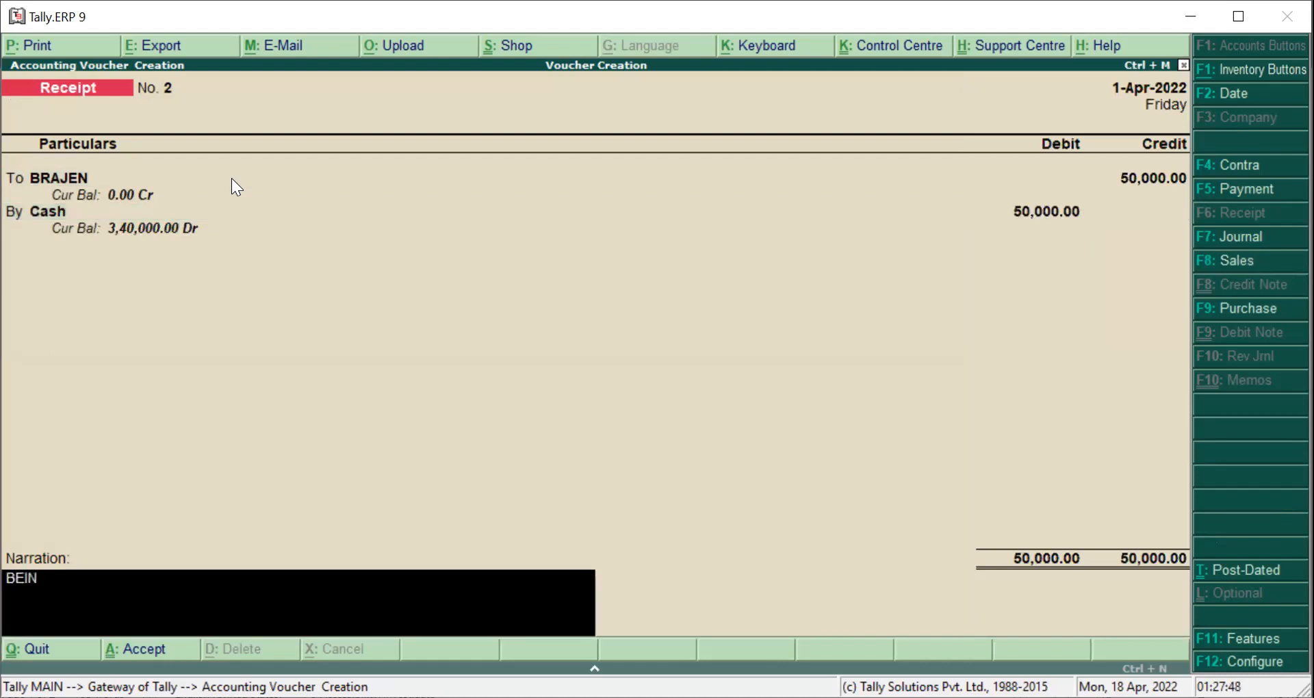
type("G CASH RECEIVED")
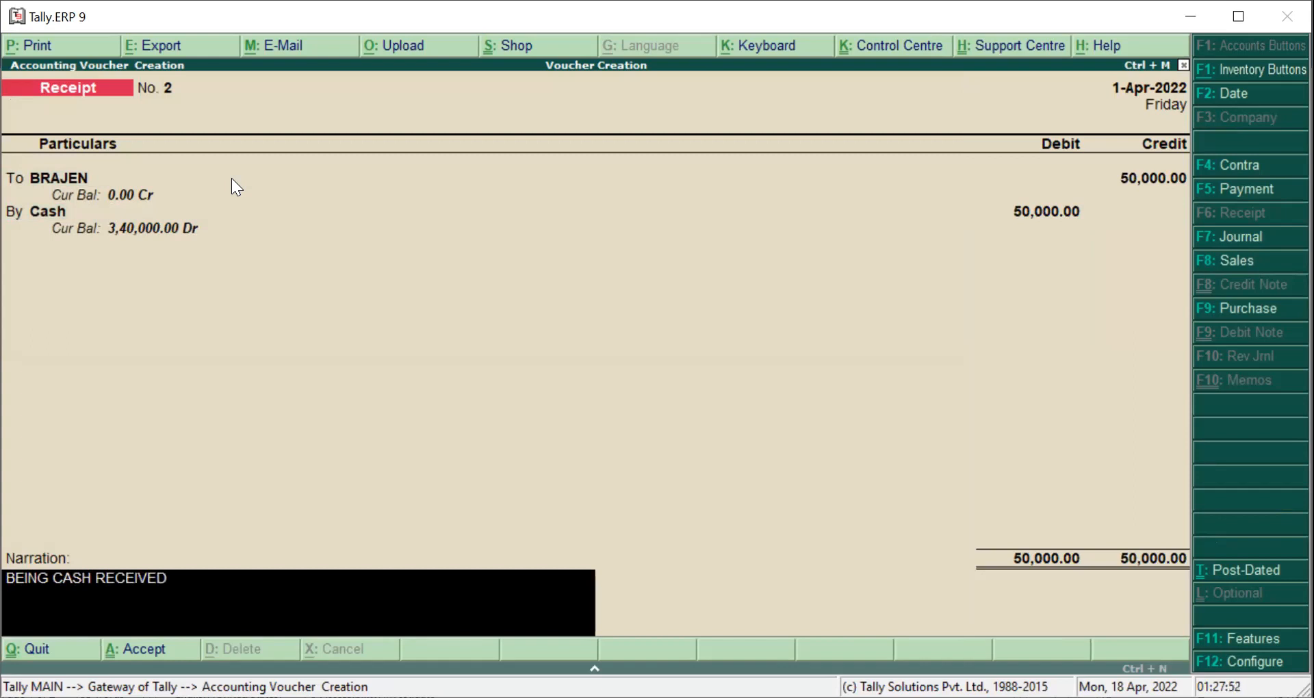
type(" FROM BRAJEN ON A")
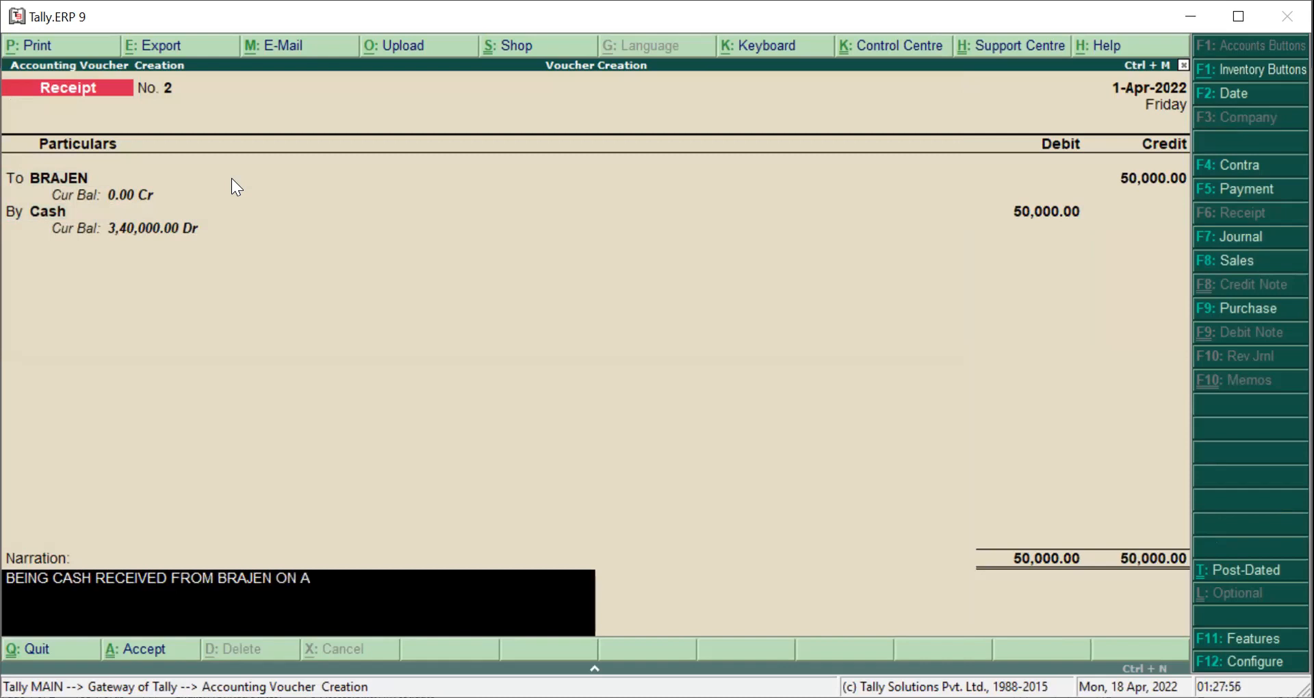
type("CCOUNT")
key("Return")
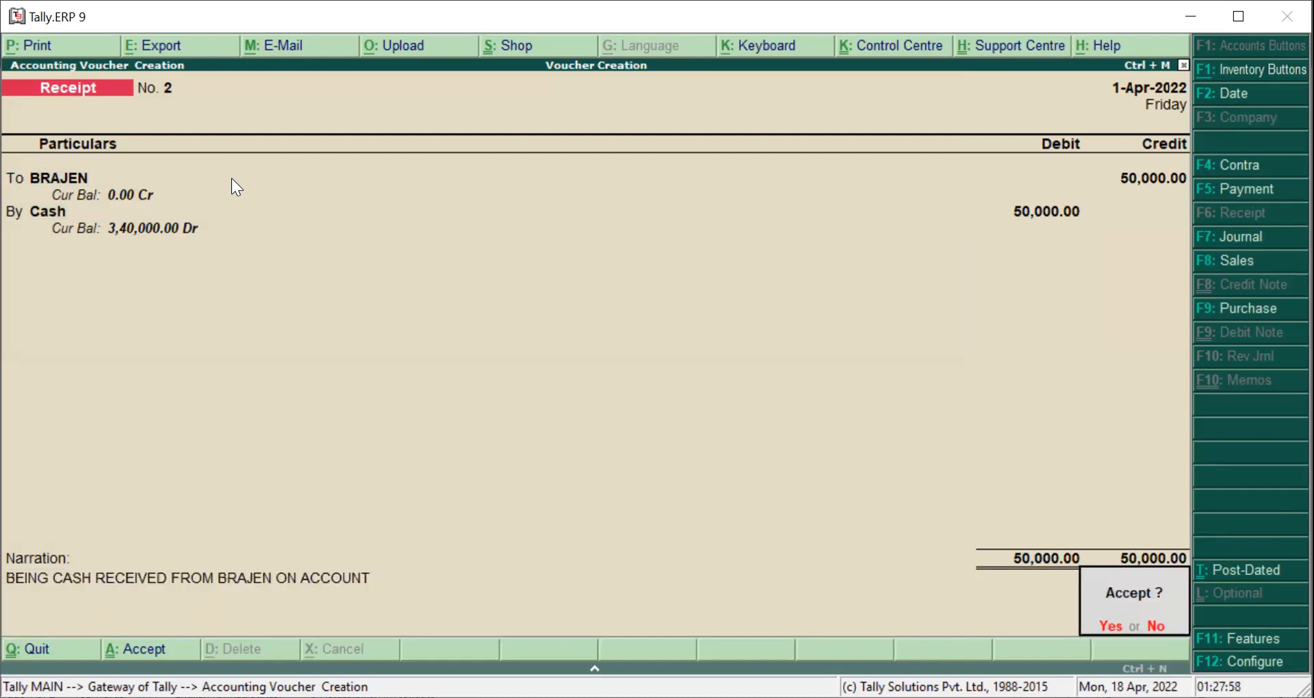
key("Return")
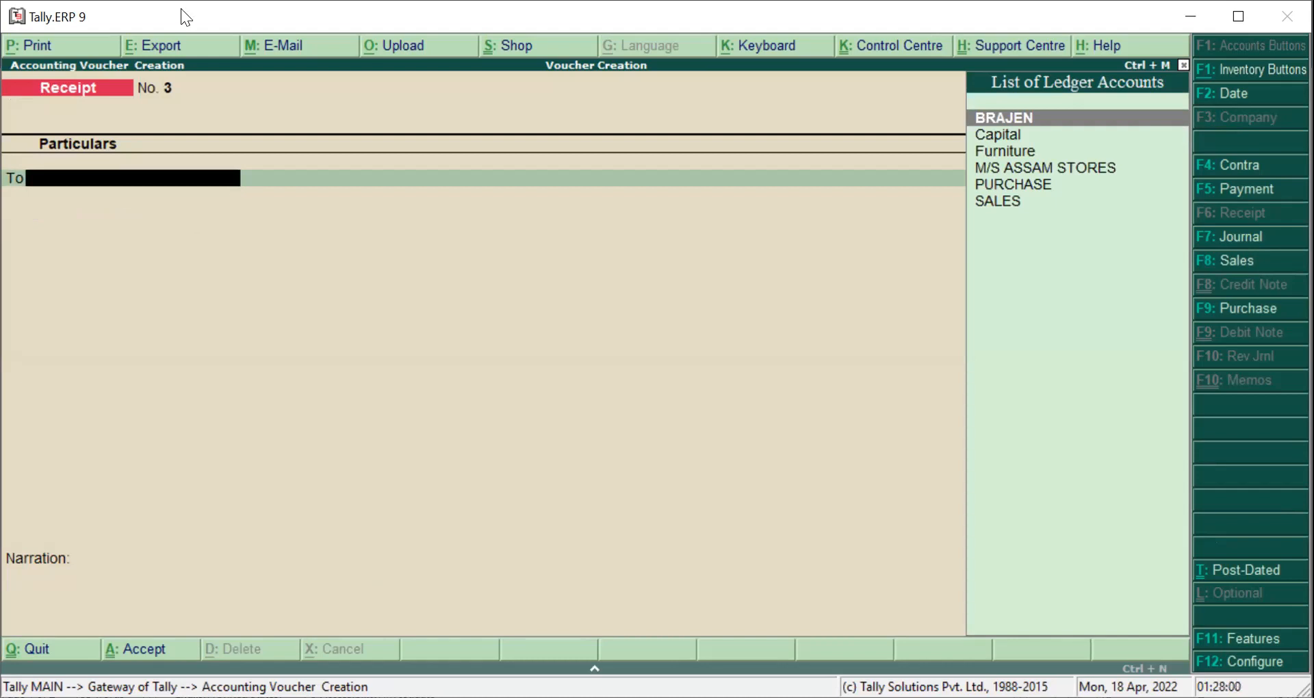
Step: Check the staff salary transaction in the Word document, and start a payment voucher in Tally.ERP 9
key("alt+Tab")
scroll(449, 391, "down", 2)
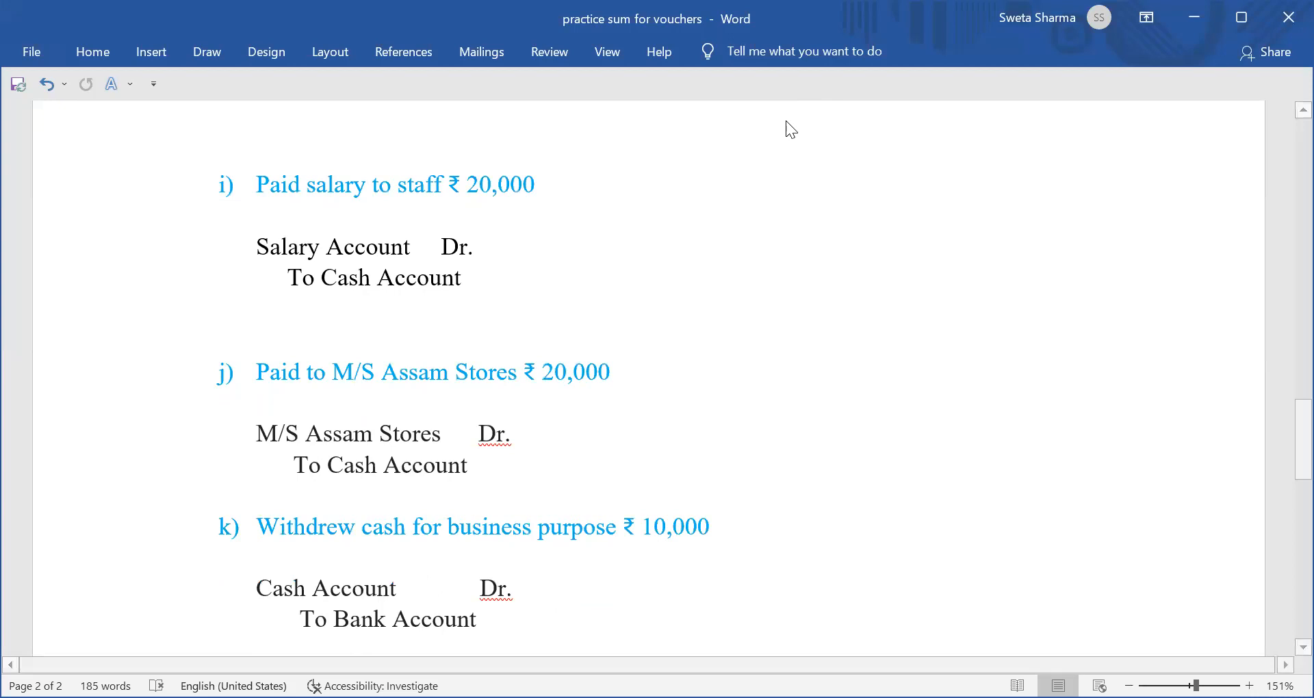
key("alt+Tab")
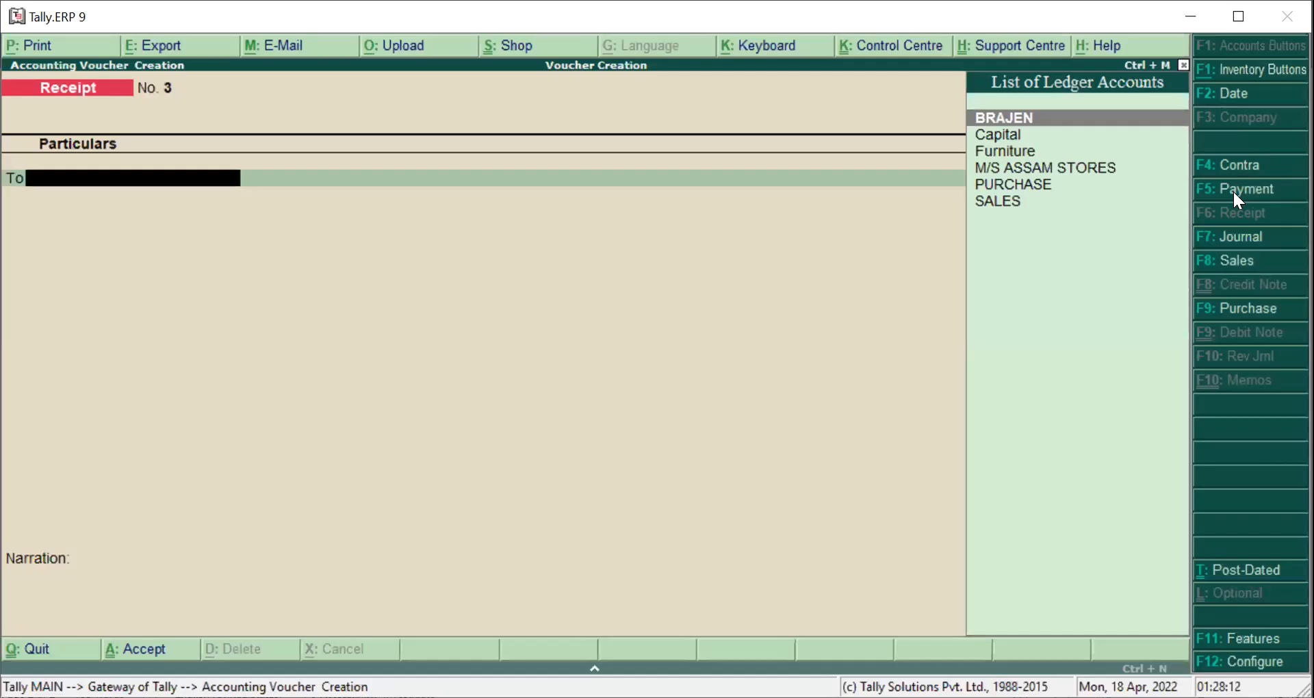
left_click(1232, 190)
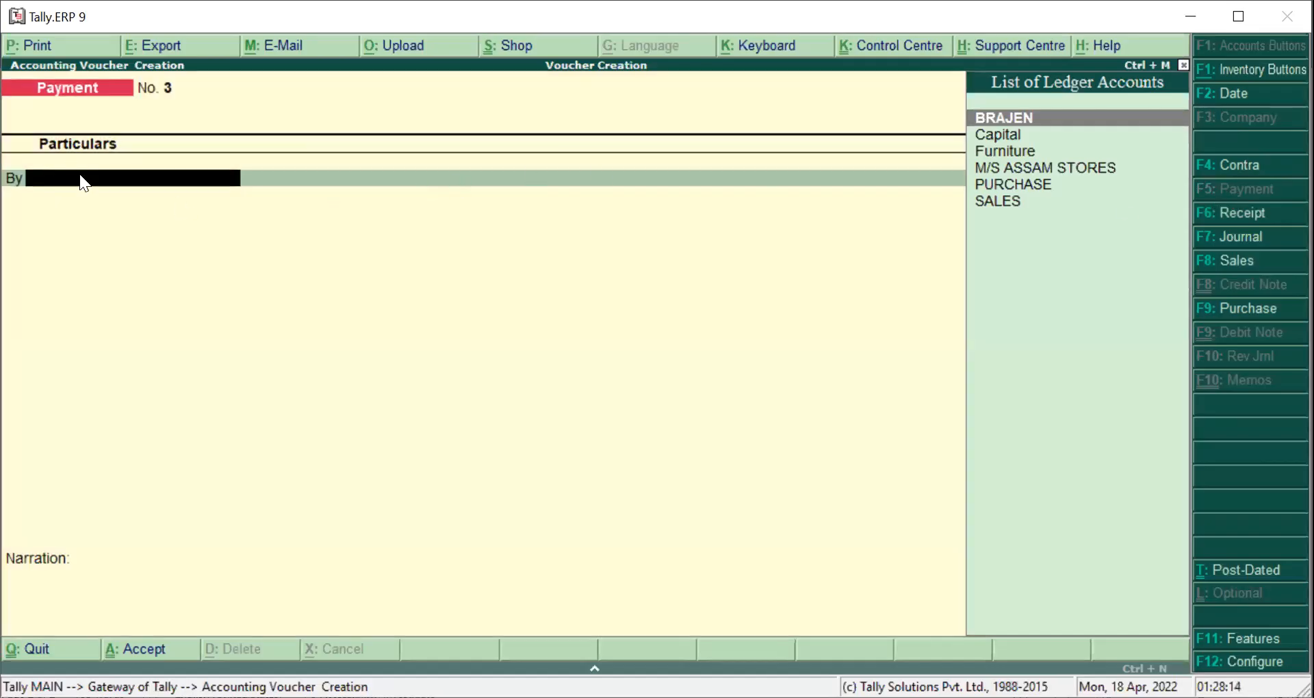
type("S")
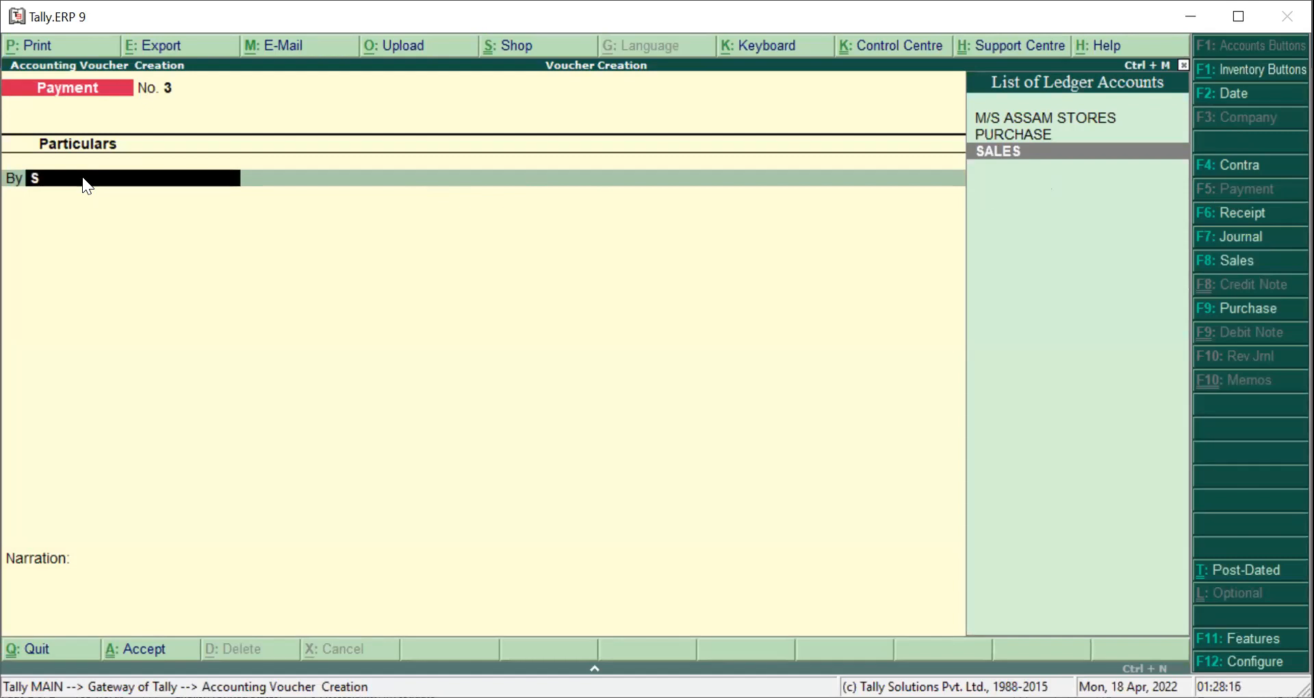
type("AL")
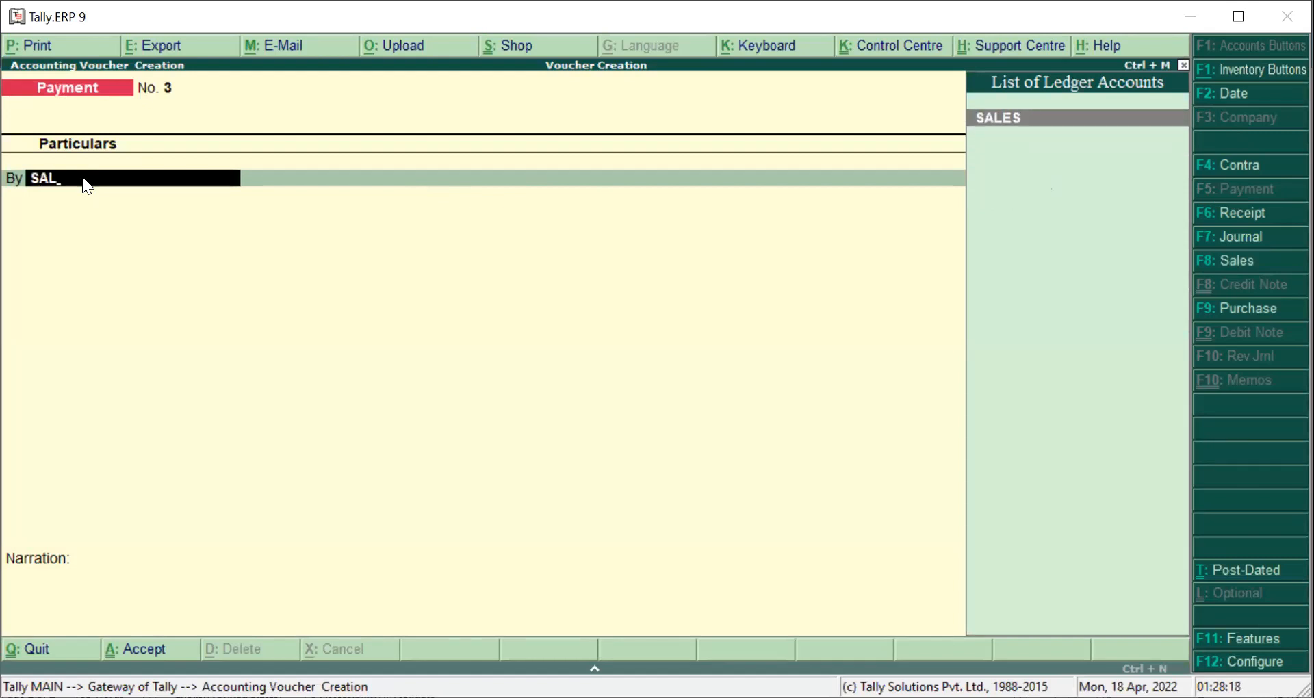
type("A")
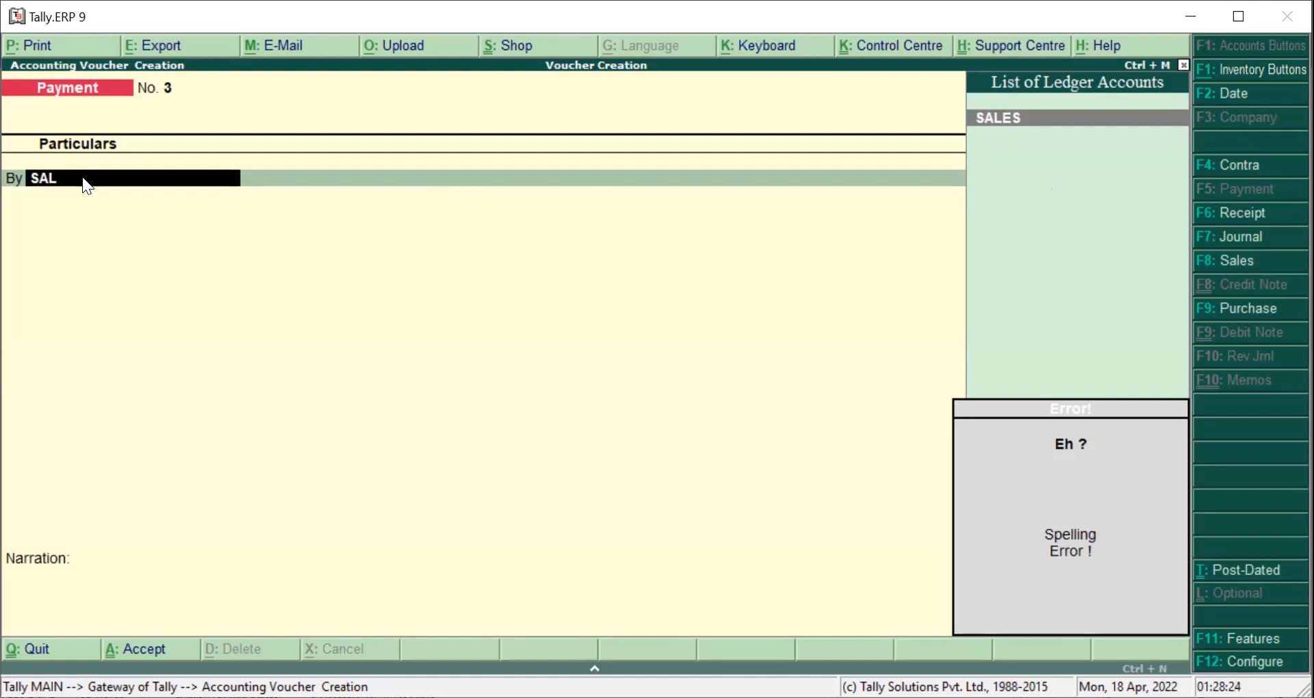
key("Escape")
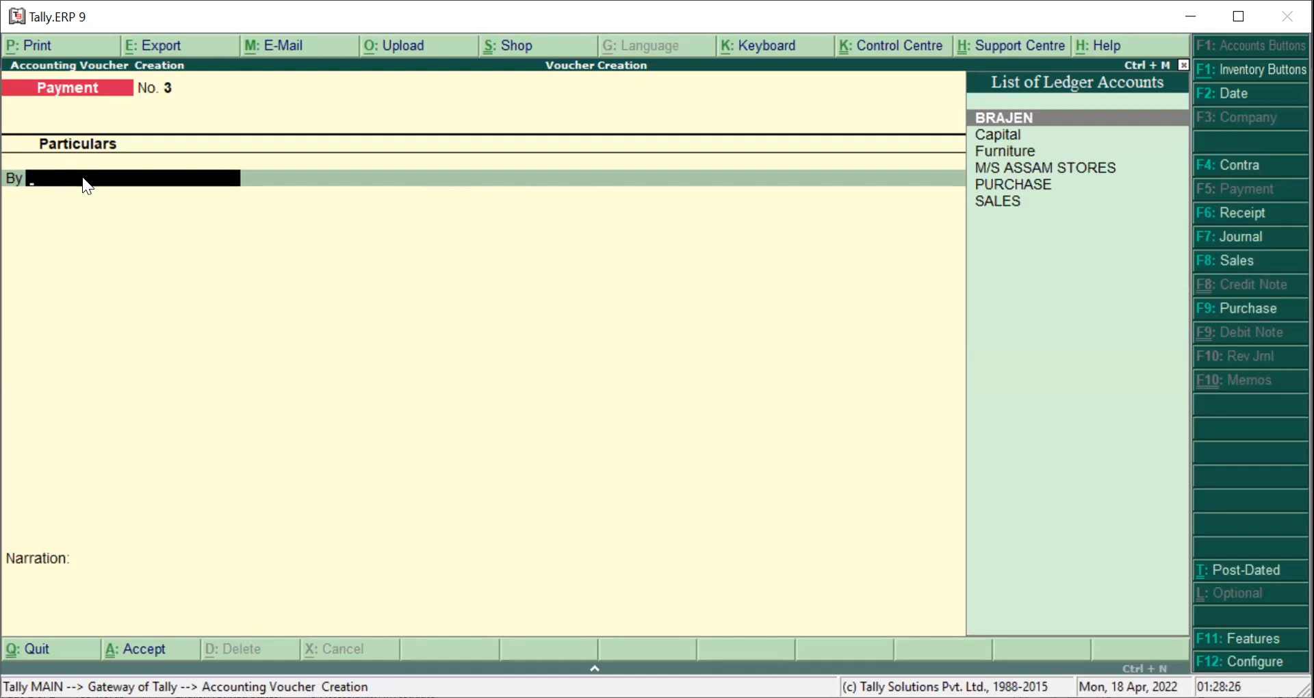
Step: Create a SALARY ledger under Indirect Expenses from the payment voucher's debit line, leaving the alias blank and inventory values affected at No
key("alt+c")
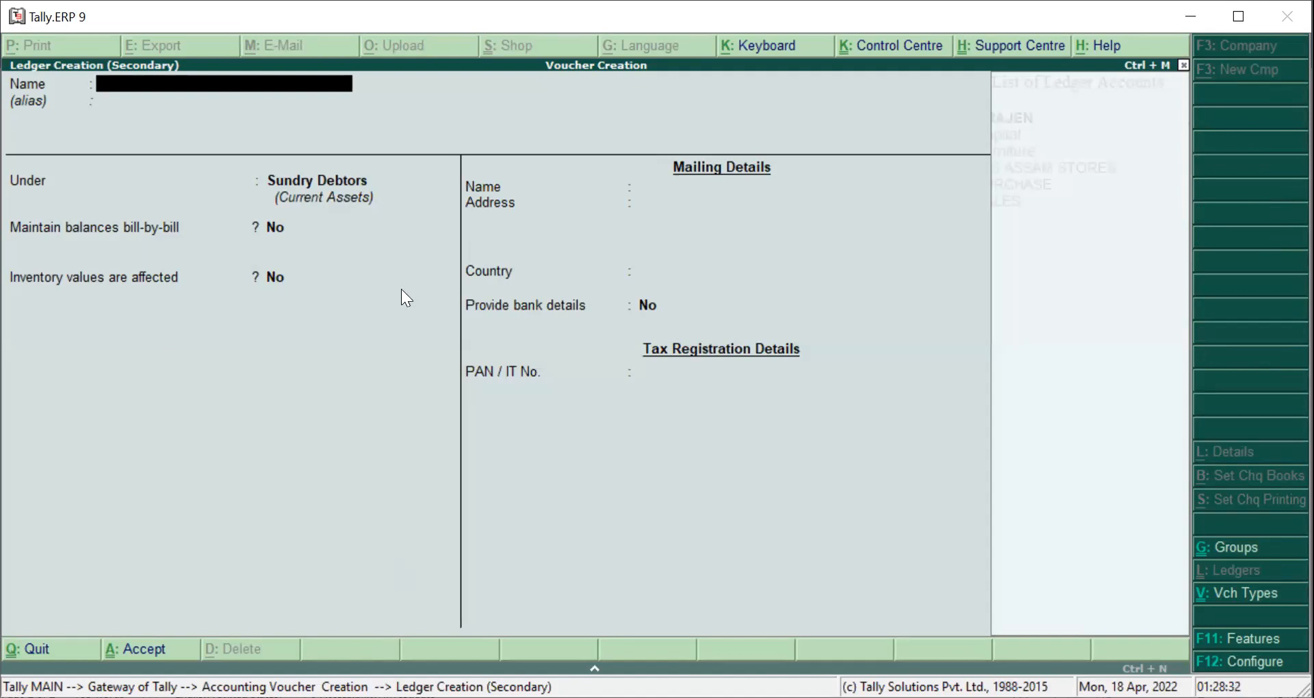
type("SALARY")
key("Return")
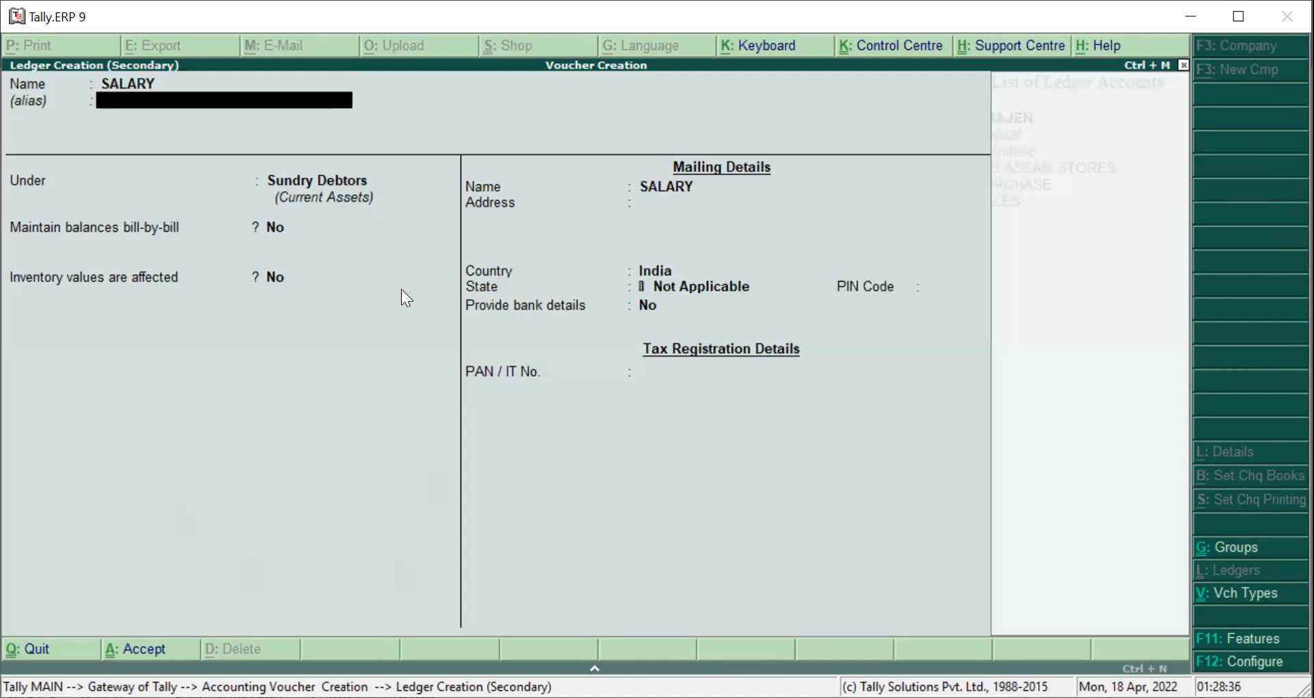
key("Return")
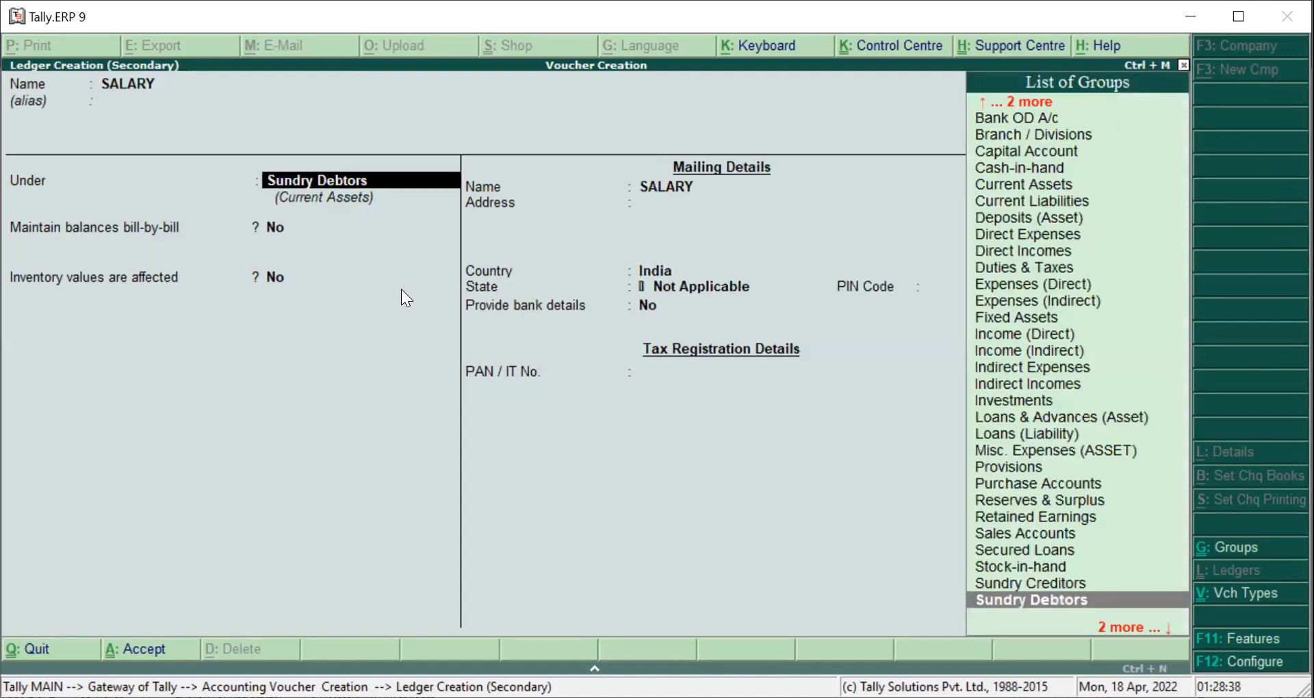
type("IND")
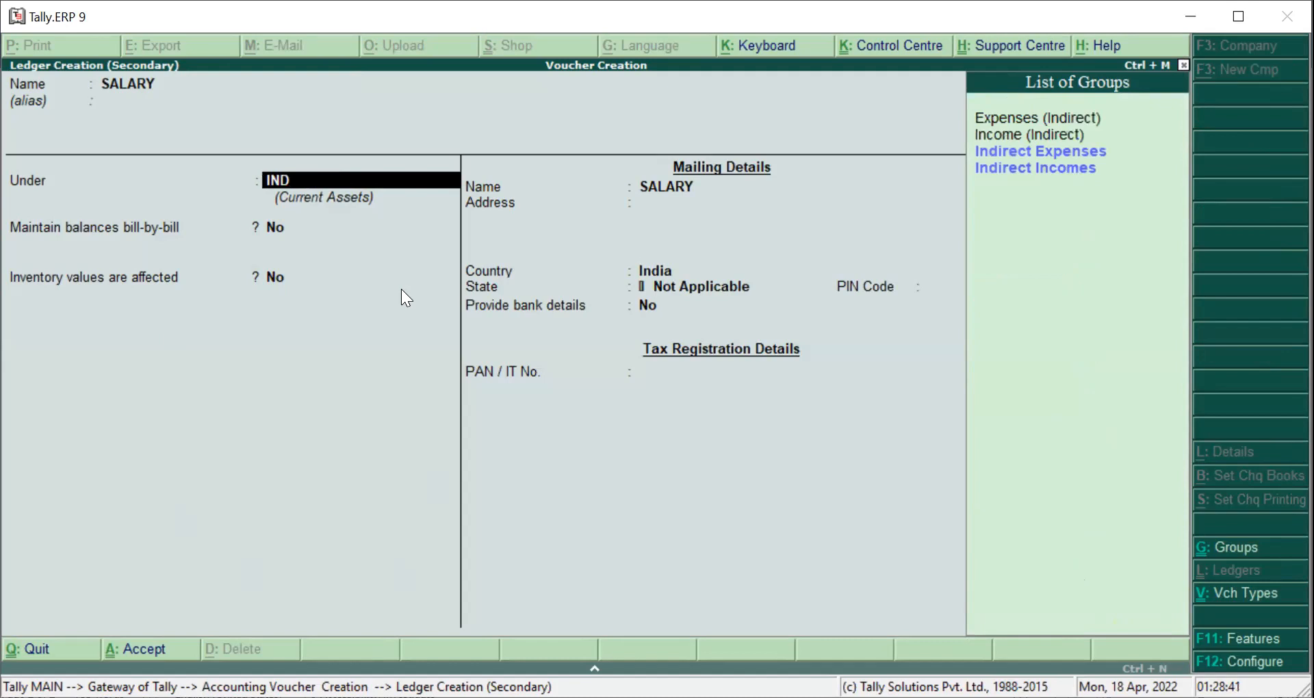
key("Down")
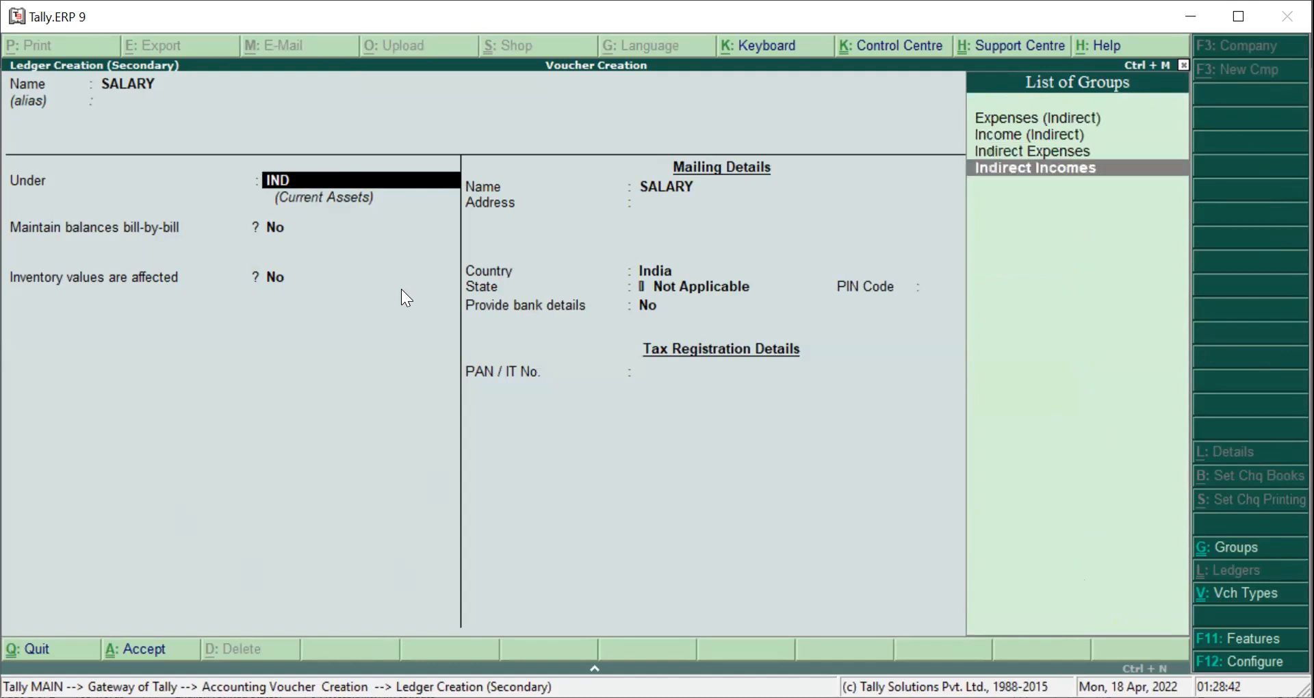
key("Up")
key("Return")
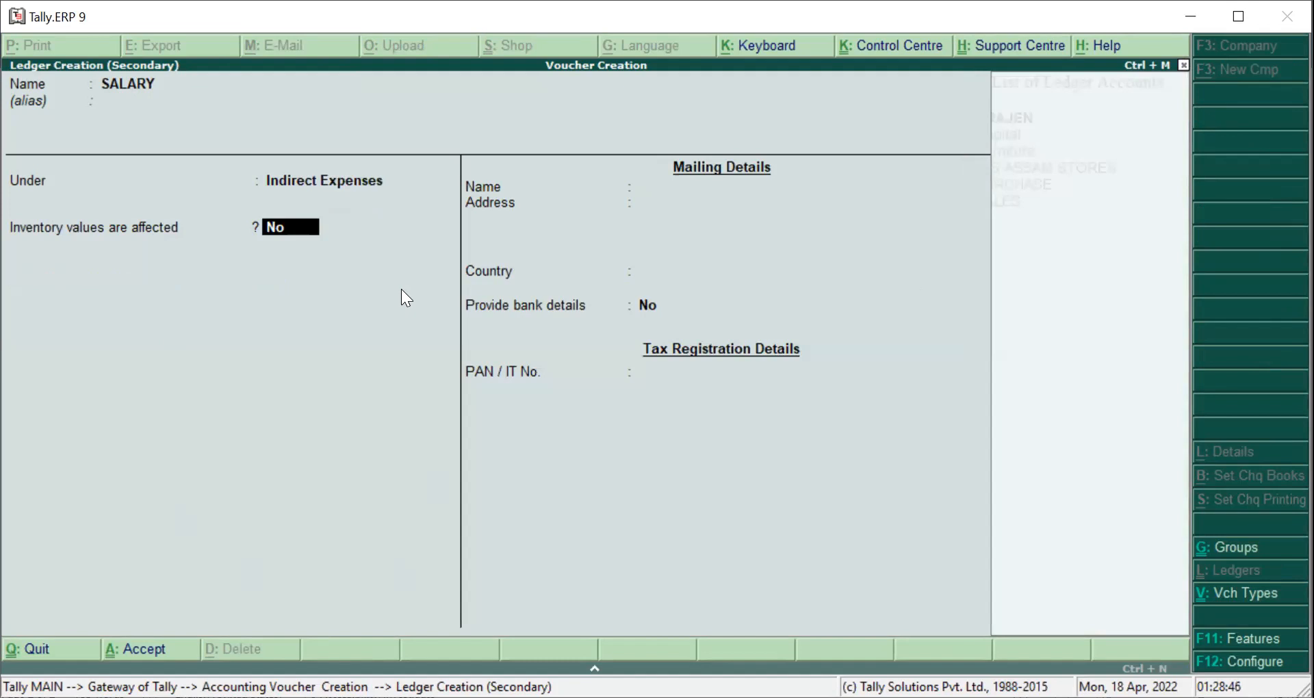
key("ctrl+a")
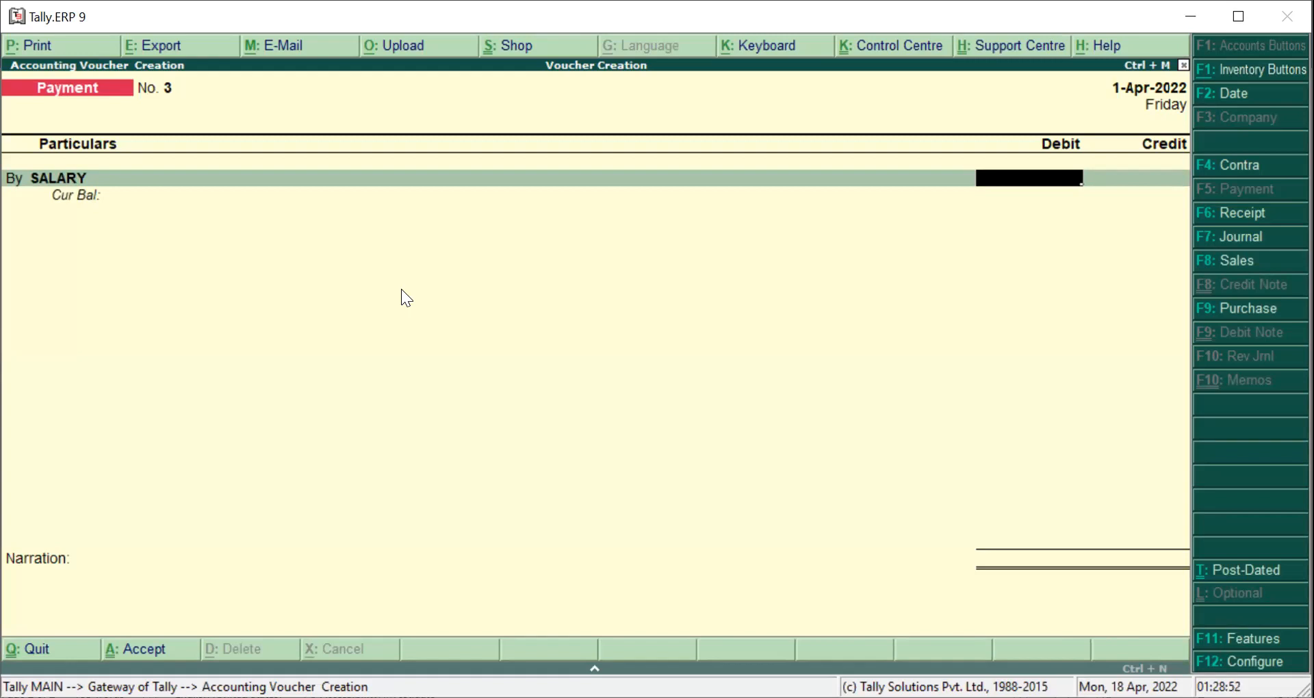
Step: Debit the SALARY ledger with 20000 and credit the Cash ledger with 20,000.00 in the payment voucher
type("20000")
key("Return")
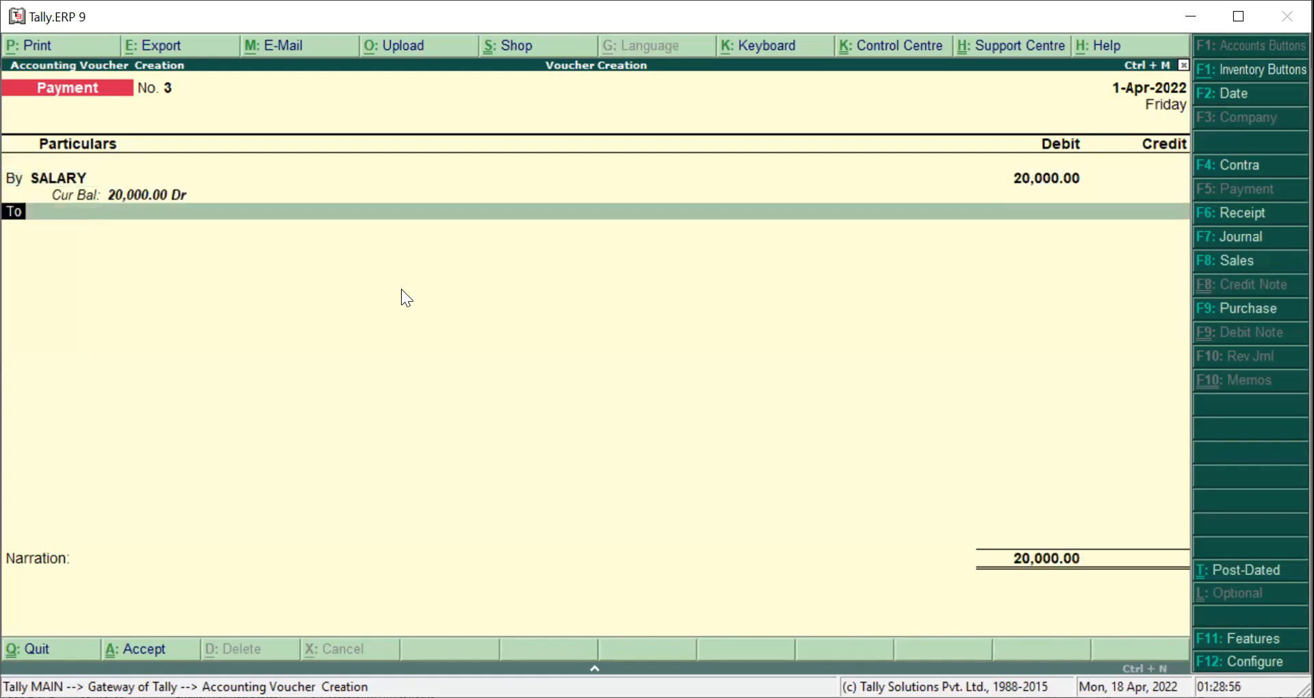
key("Return")
type("CA")
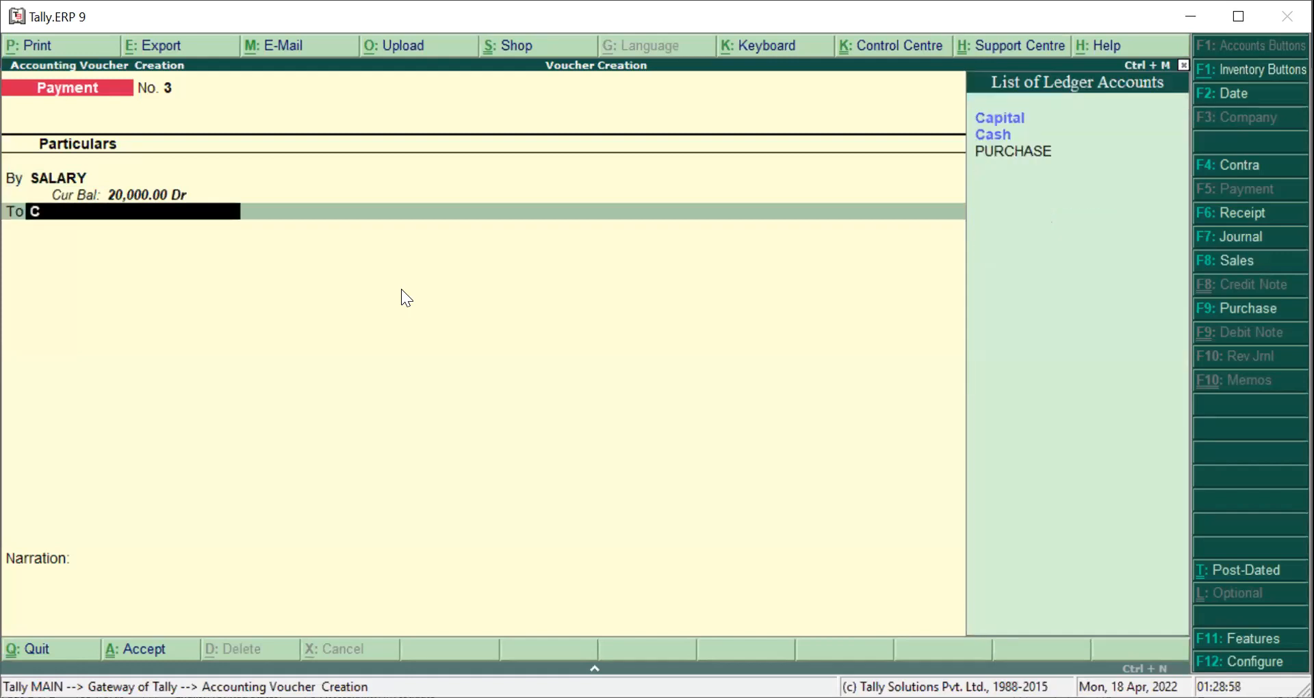
key("Down")
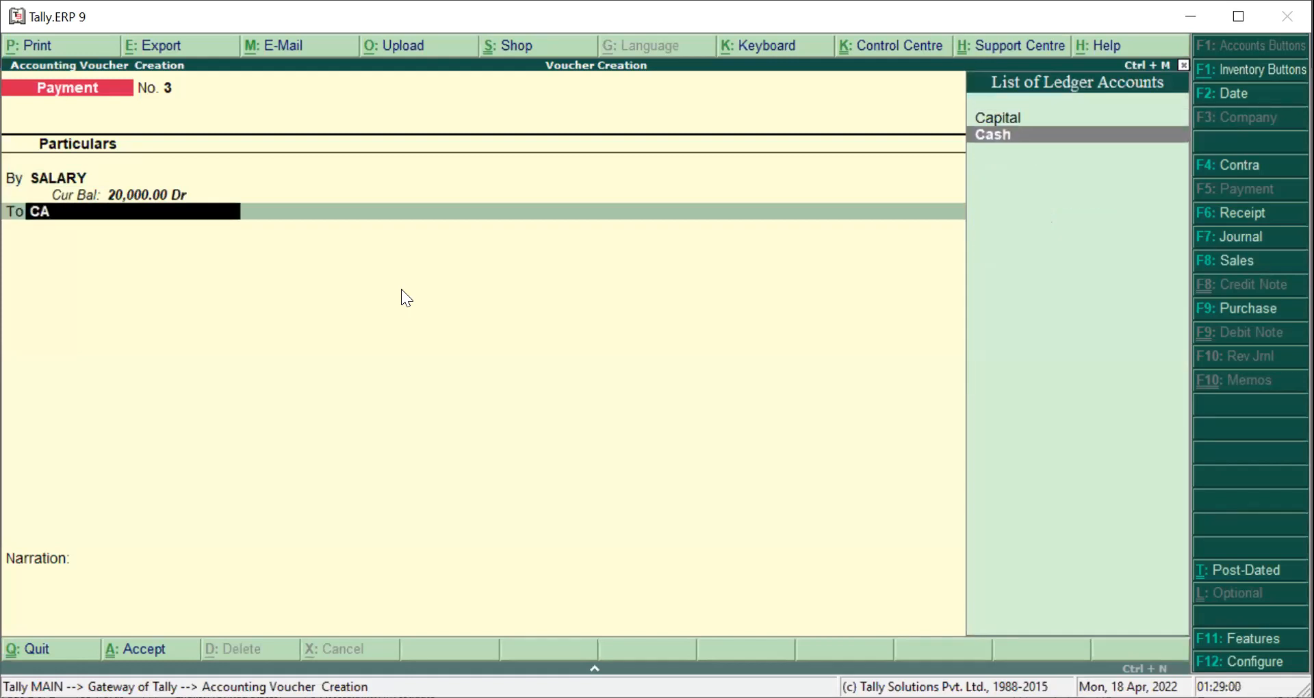
key("Return")
key("Return")
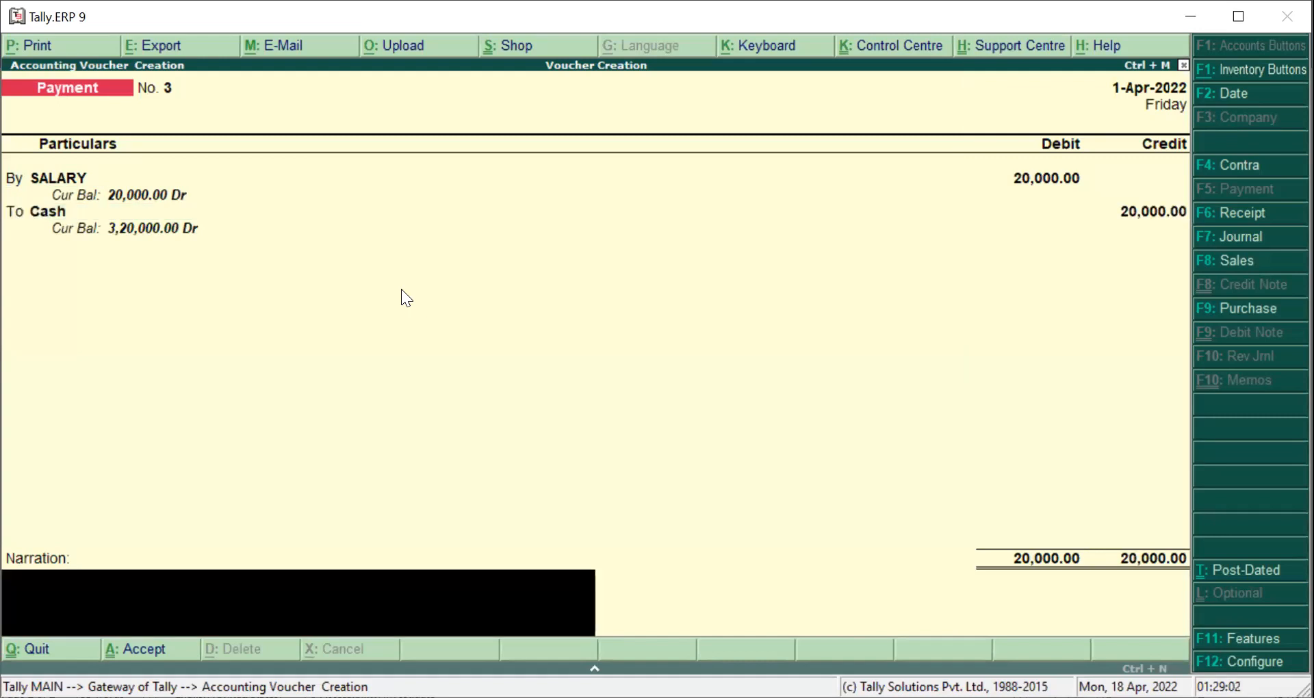
Step: Enter the narration "BEING SALARY PAID" and save the salary payment voucher
type("BEING SALARY PAID")
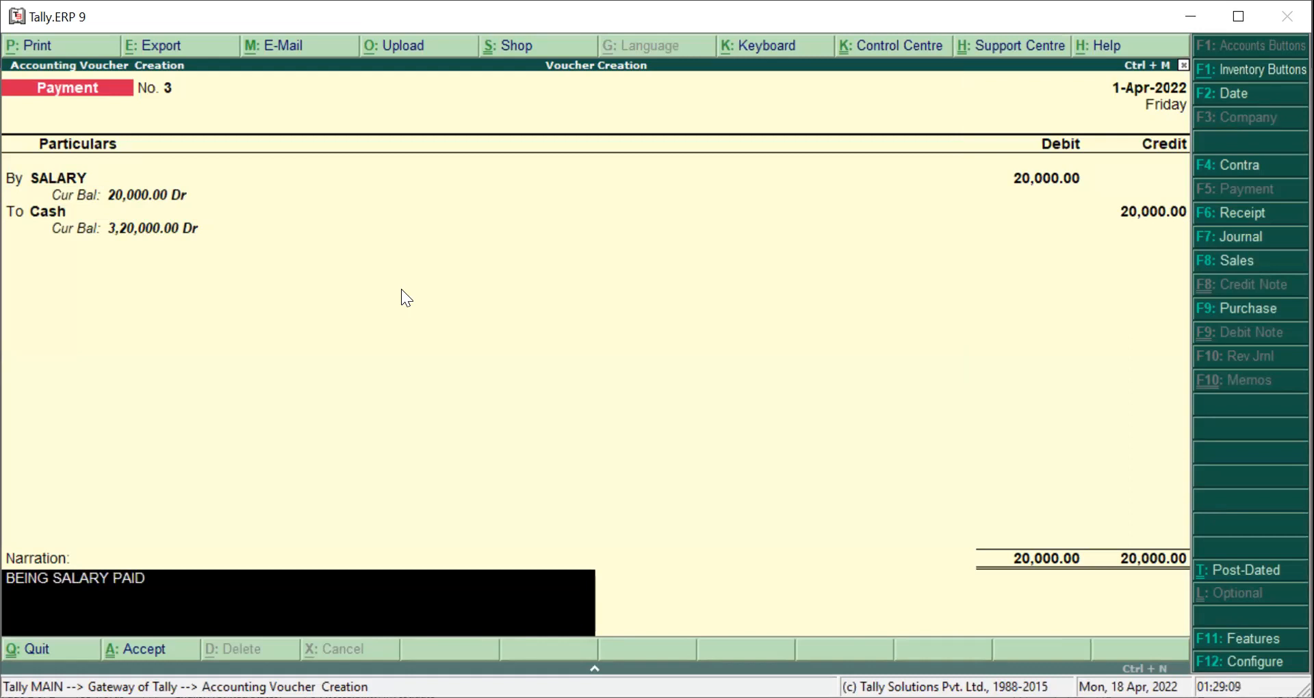
key("Return")
key("Return")
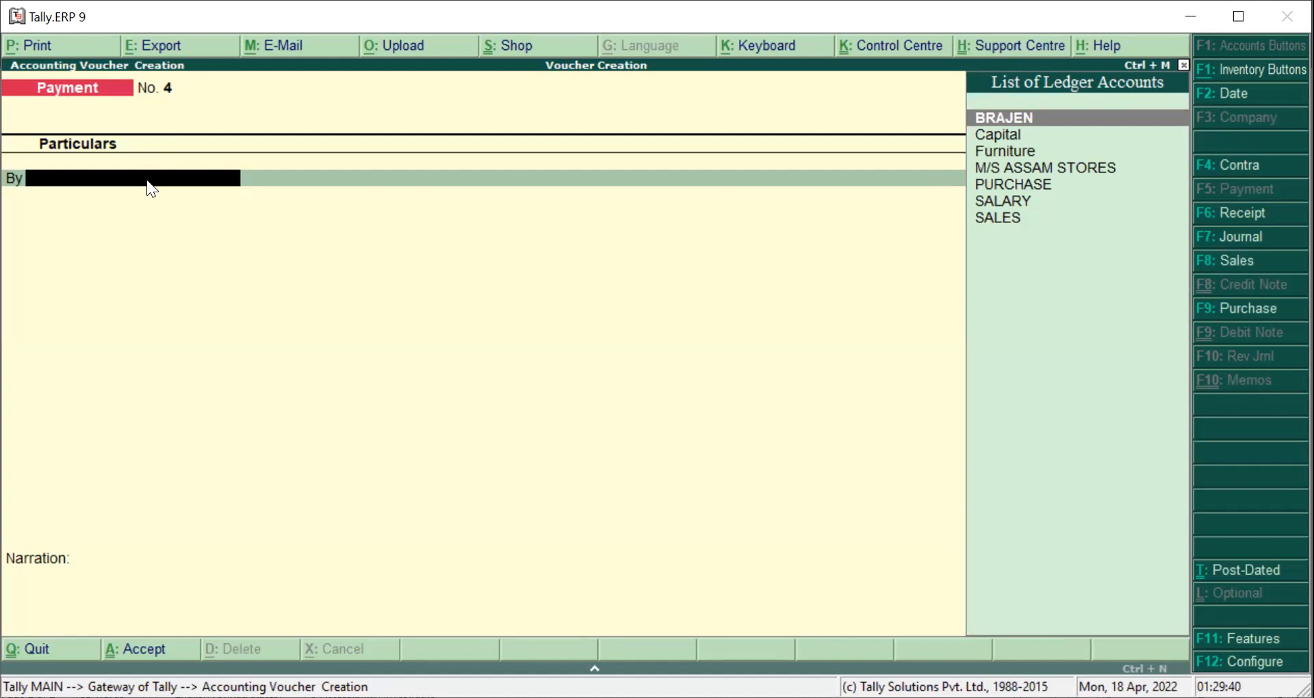
Step: Debit the M/S ASSAM STORES ledger with 20000 and credit the Cash ledger with 20,000.00 in the new payment voucher
type("M")
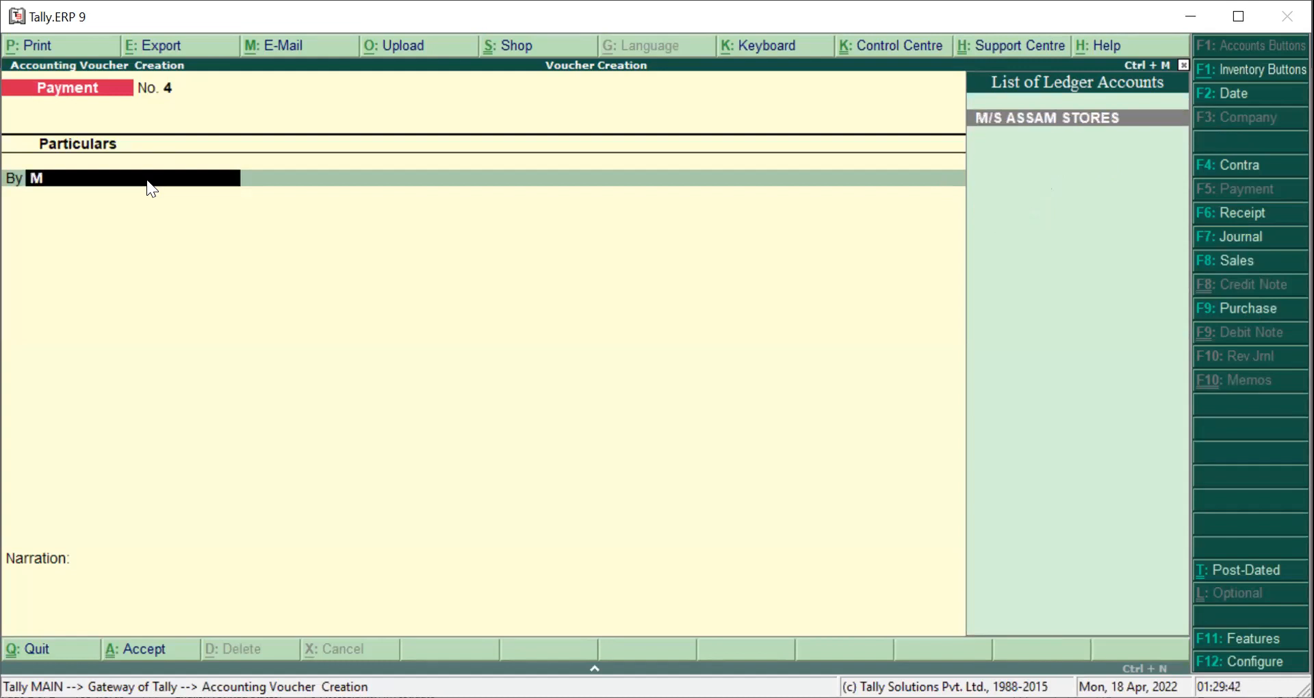
key("Return")
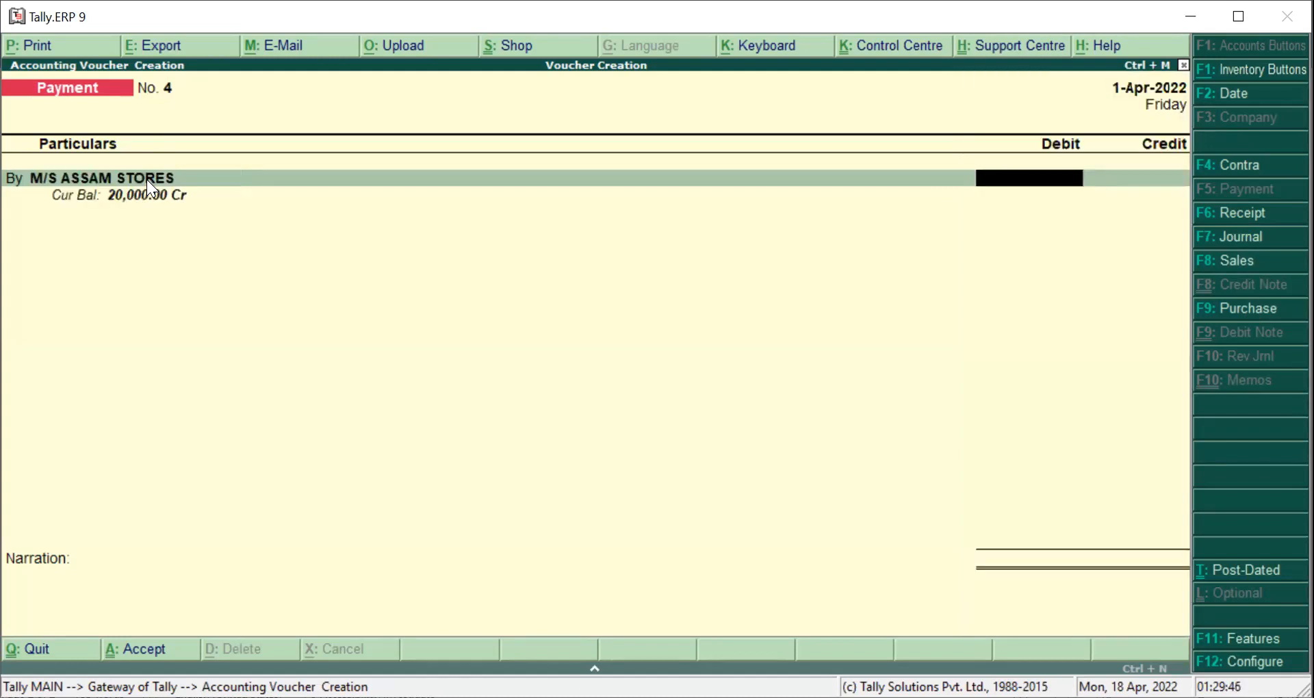
type("20000")
key("Return")
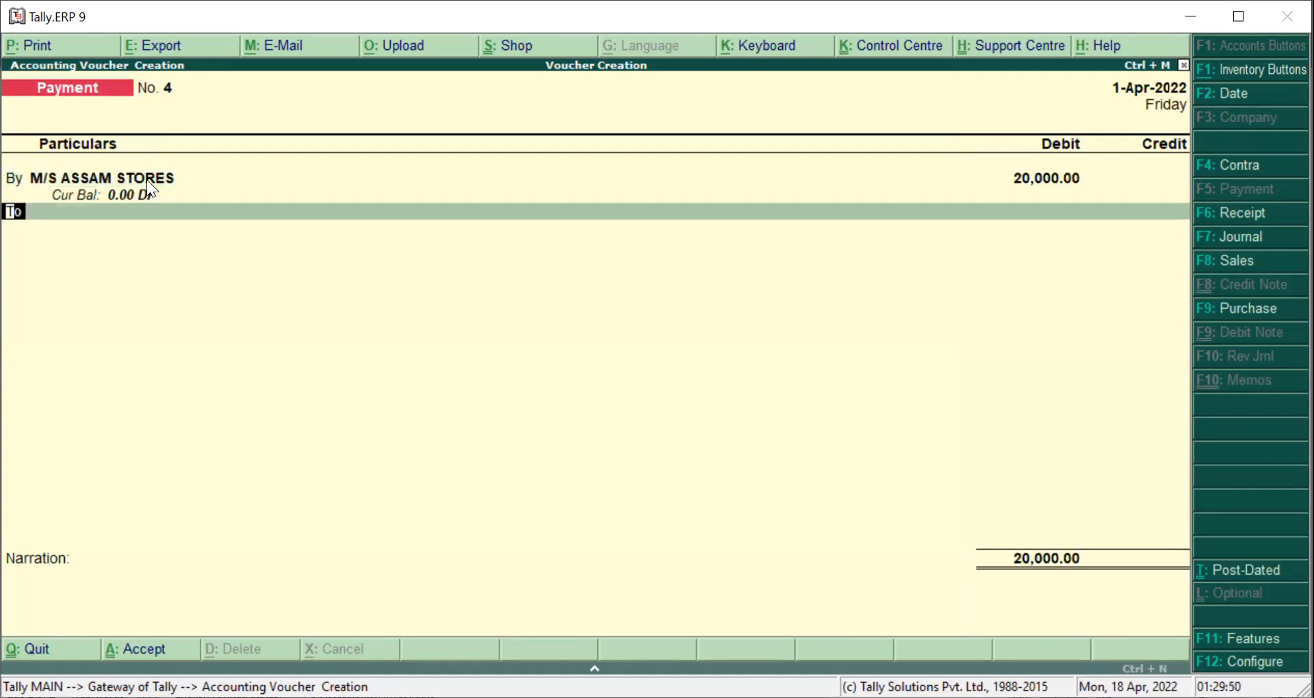
key("Return")
type("CA")
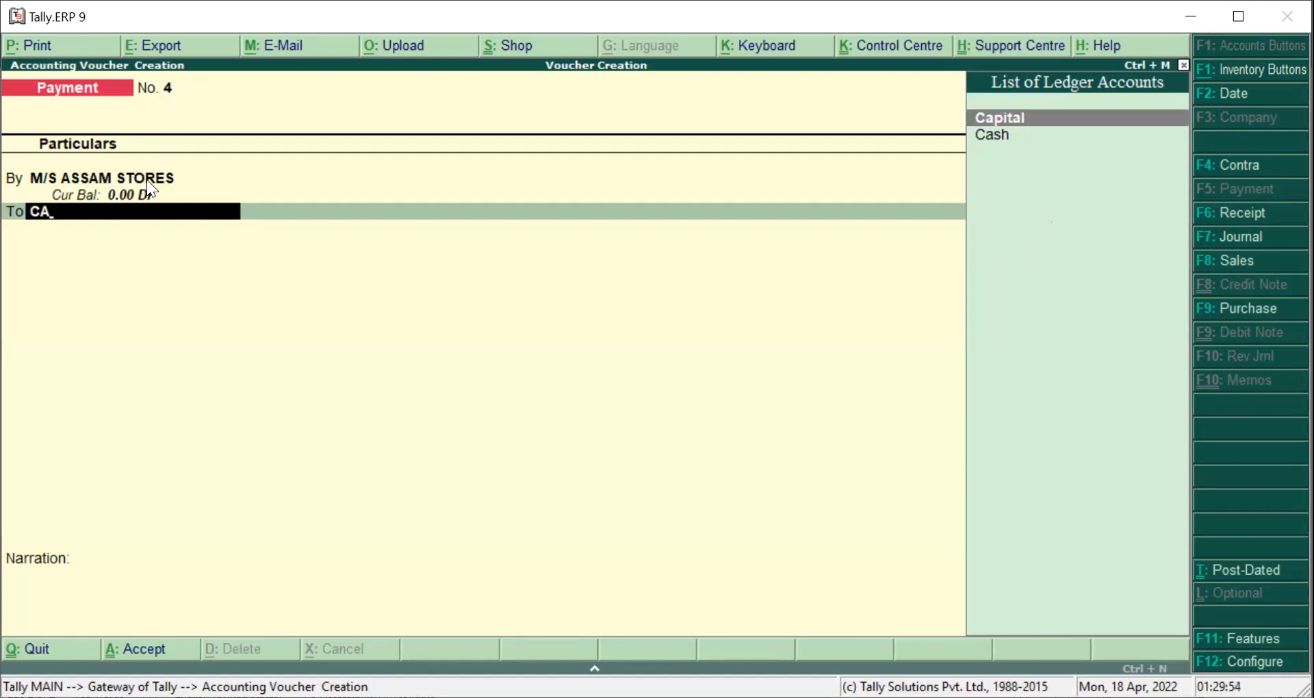
key("Down")
key("Return")
key("Return")
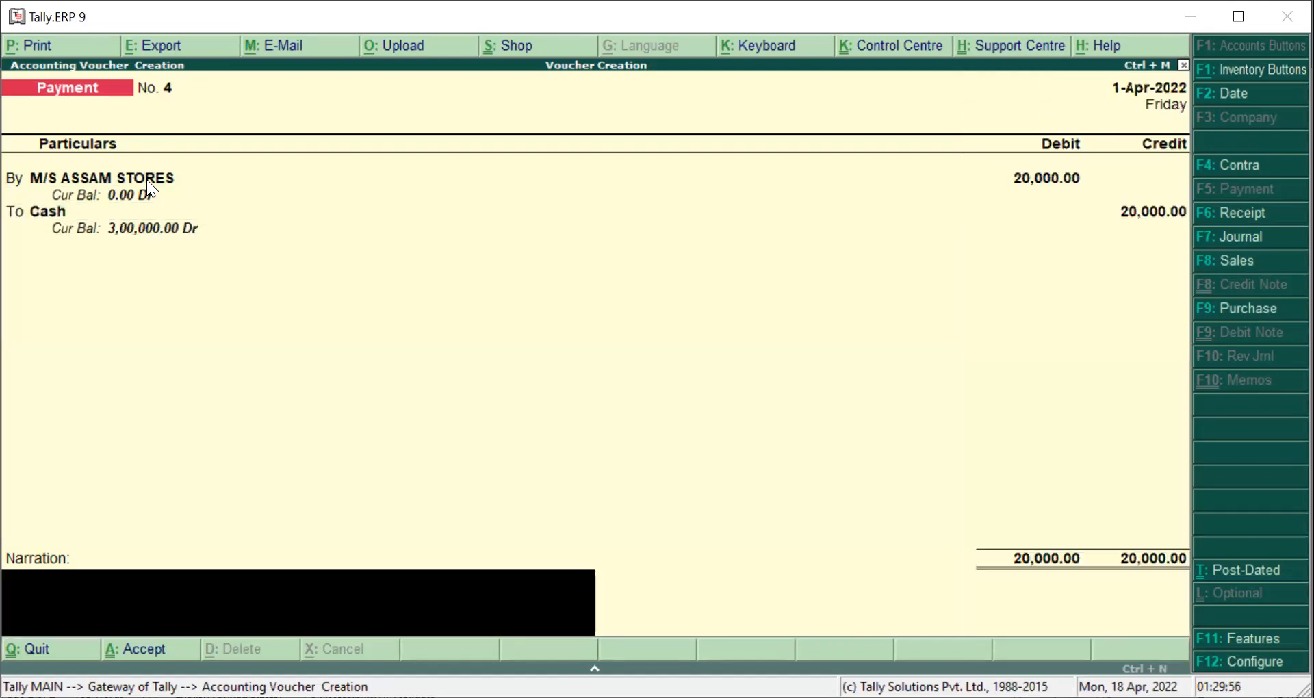
Step: Enter the narration "BEING CASH PAID TO M/S ASSAM STORES" and save the payment voucher
type("BEING CASH PAID")
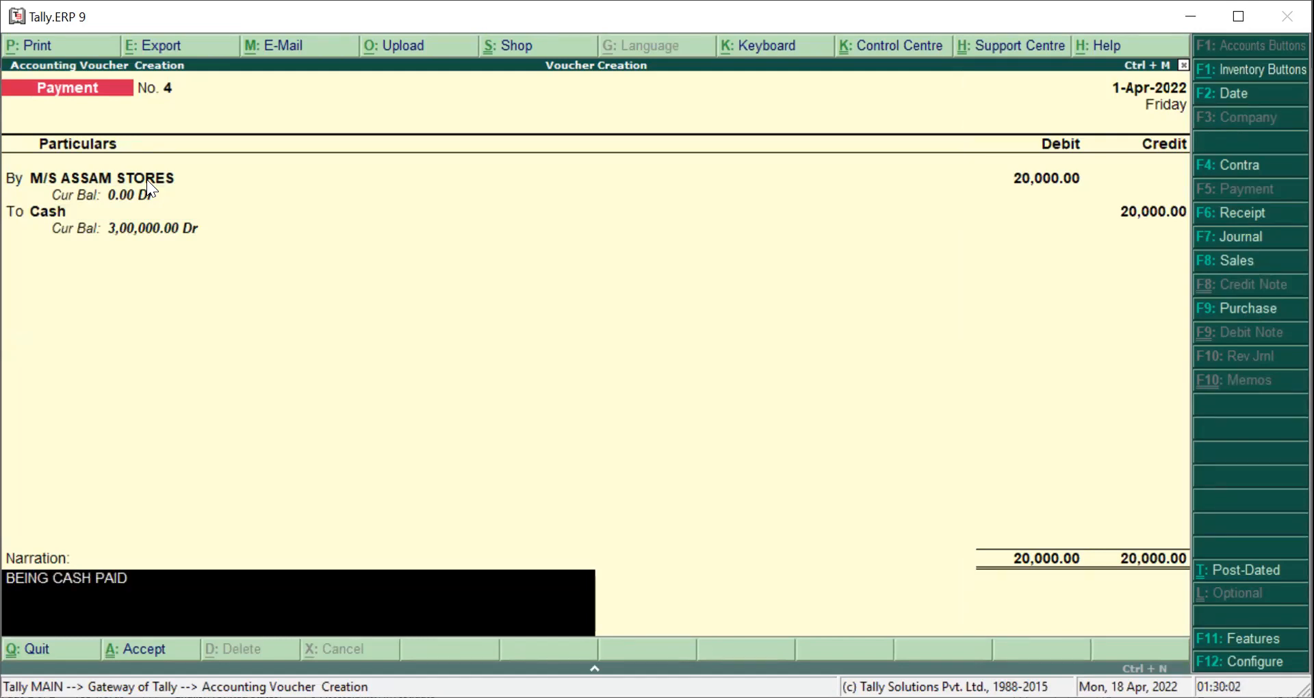
type(" TO M/S ASSAM STORES")
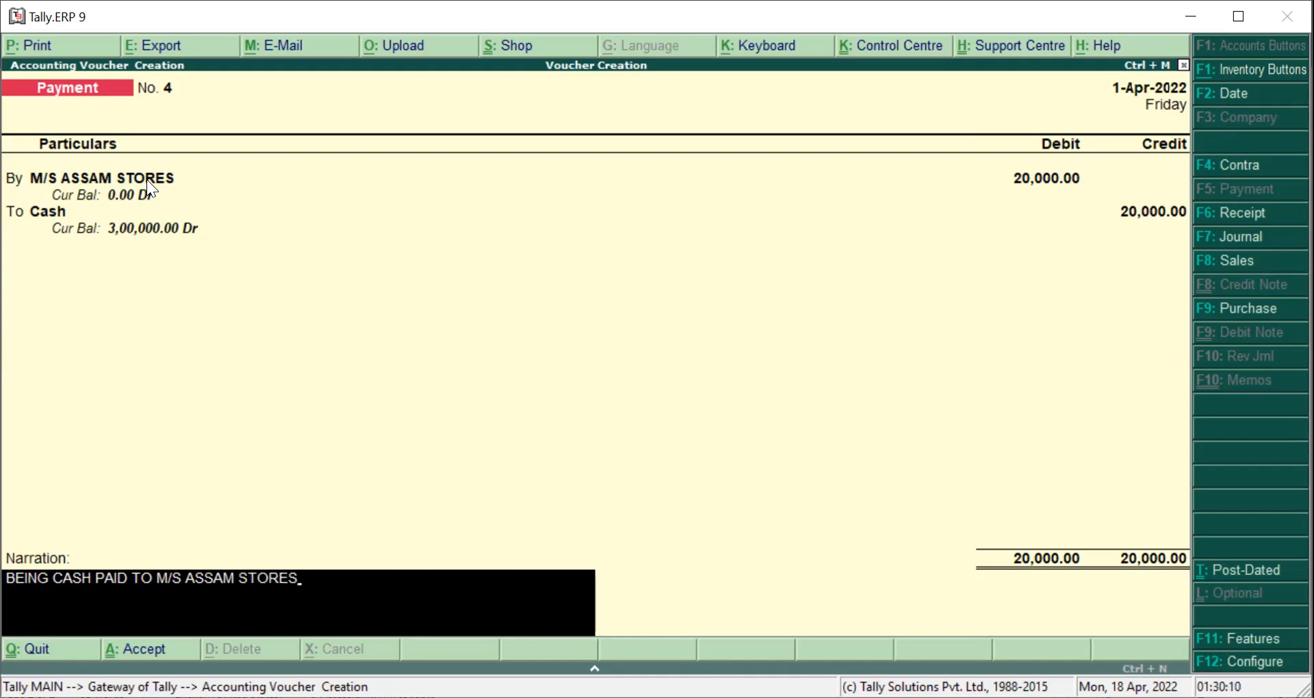
key("Return")
key("Return")
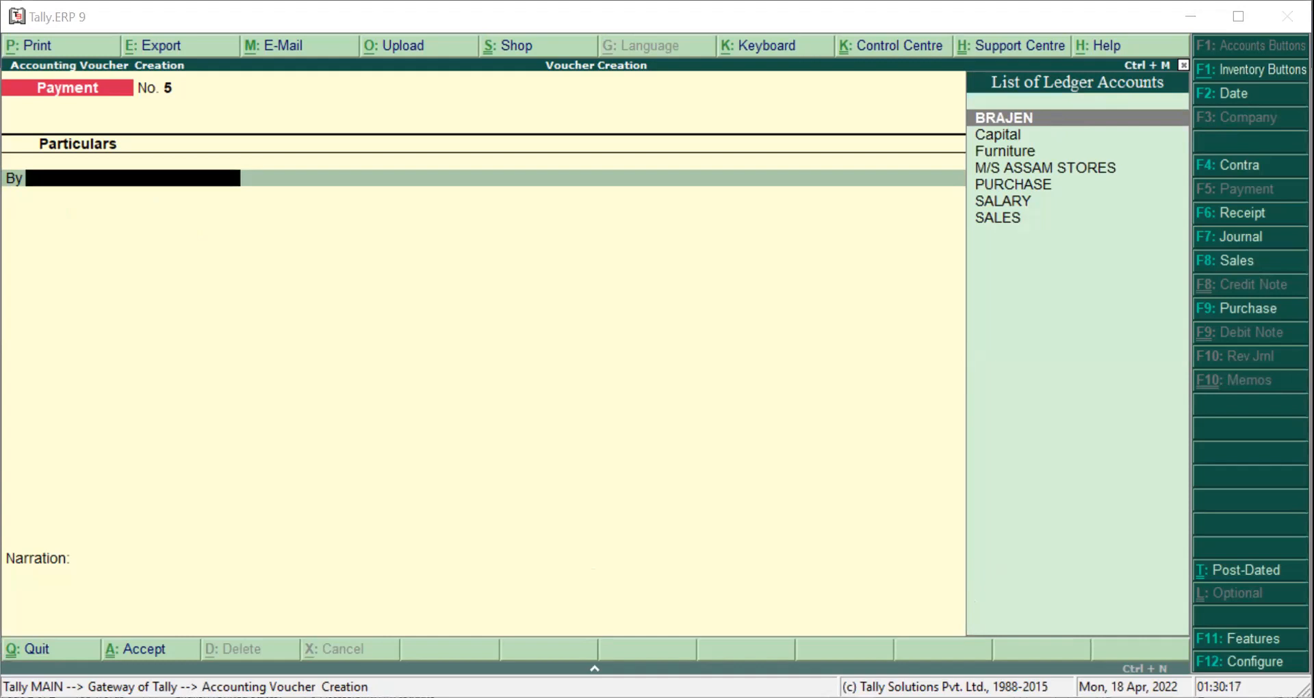
Step: Check the cash withdrawal transaction in the Word document, and start a contra voucher in Tally.ERP 9
left_click(27, 275)
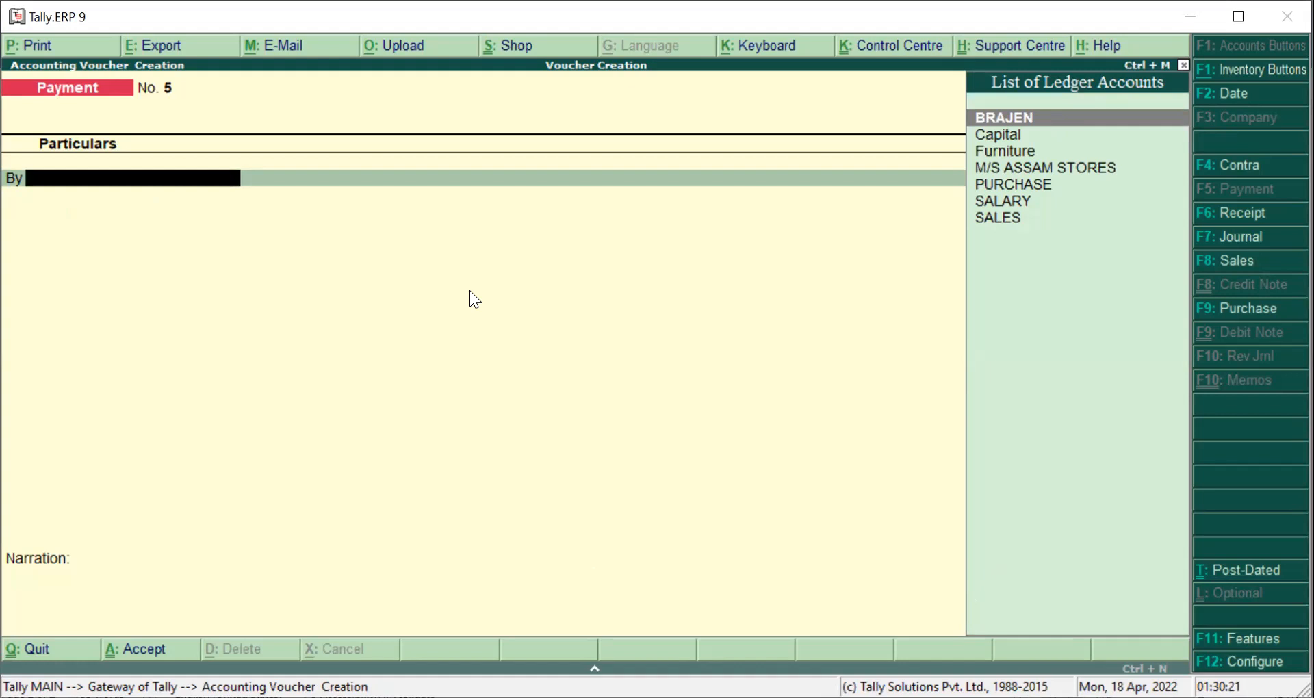
key("alt+Tab")
scroll(611, 384, "down", 3)
scroll(611, 383, "up", 1)
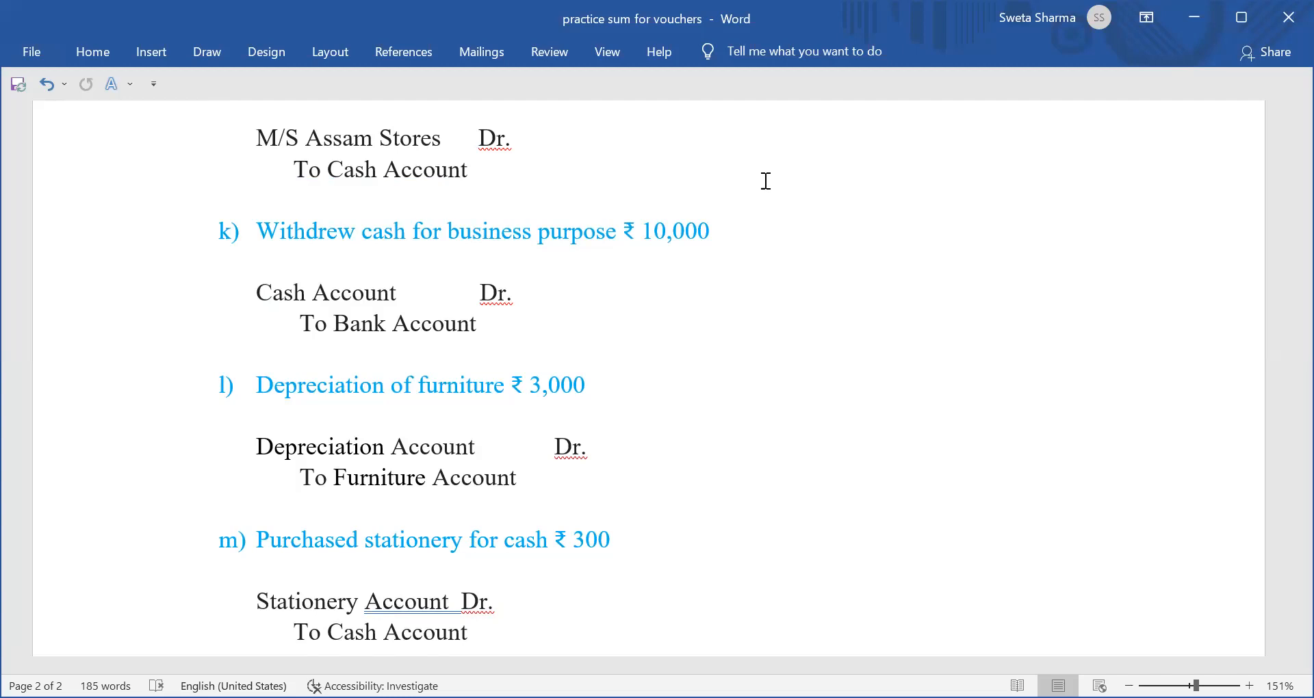
key("alt+Tab")
left_click(1204, 167)
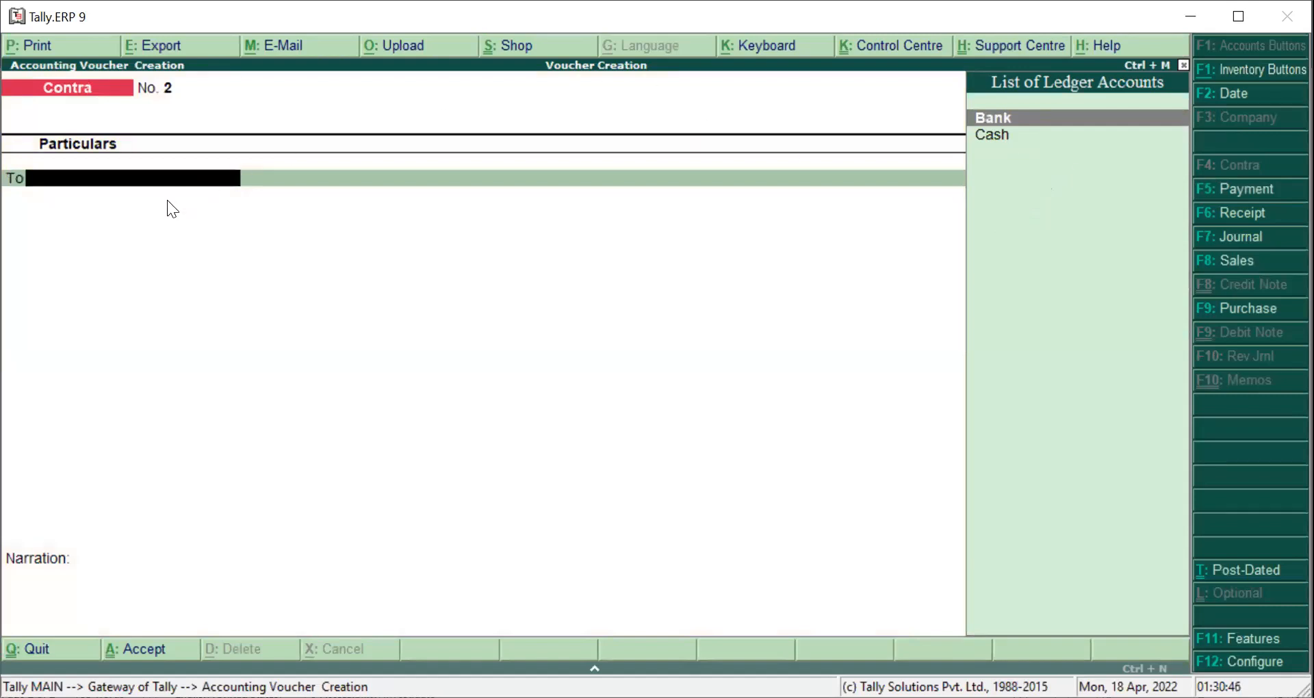
Step: Credit the Bank ledger with 10000 in the contra voucher, allocating the full amount as a Cheque transaction with A/c Payee crossing
type("B")
key("Return")
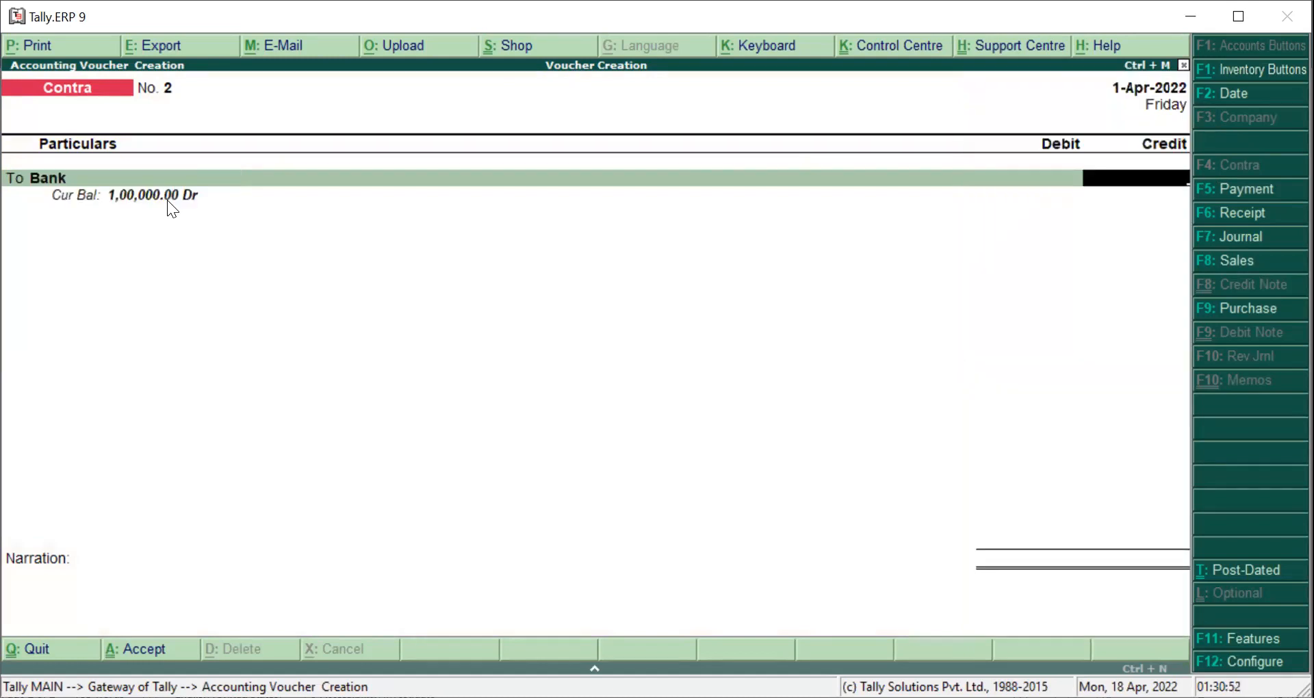
type("10000")
key("Return")
key("Return")
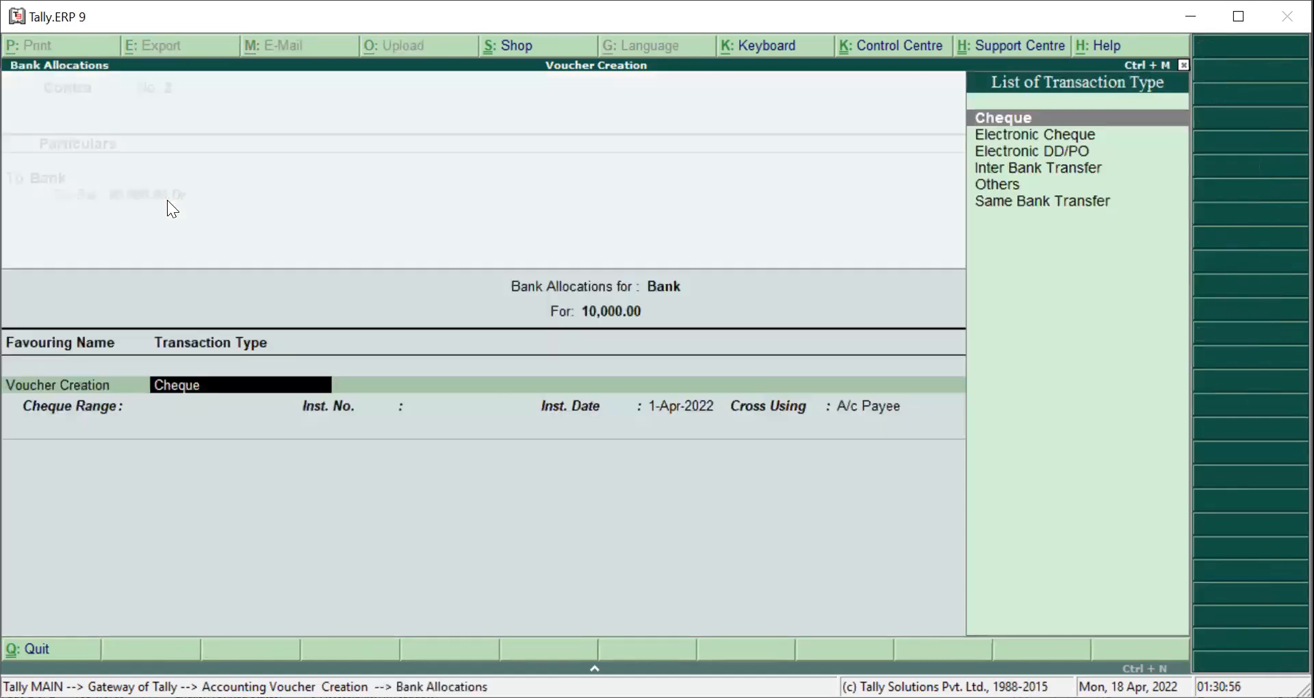
key("Return")
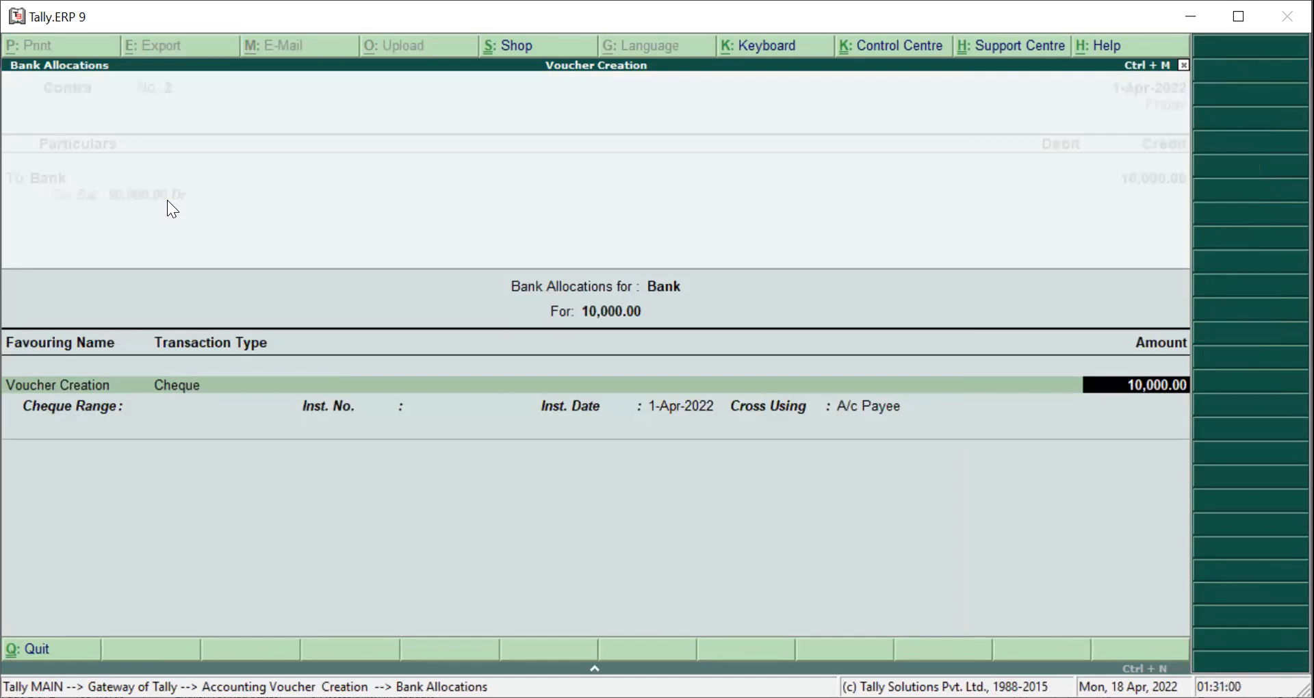
key("Return")
key("Return")
key("Return")
key("Return")
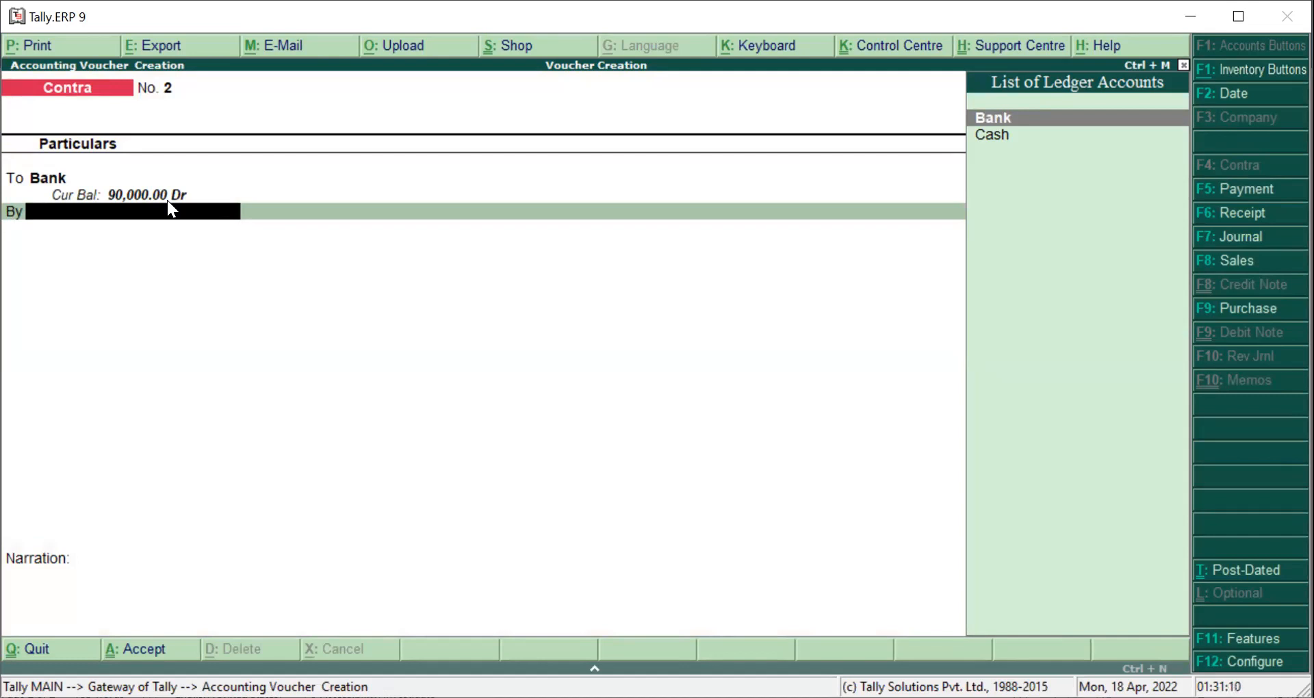
Step: Debit the Cash ledger with 10,000.00 in the contra voucher
type("CA")
key("Return")
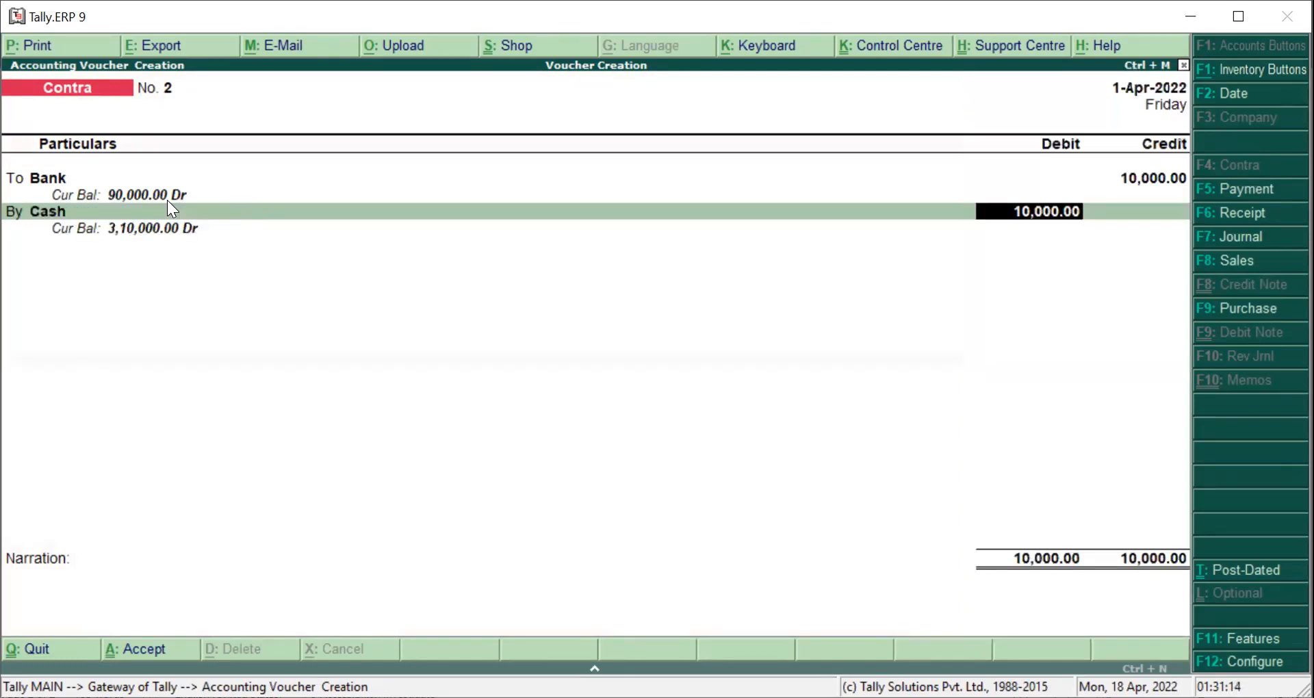
key("Return")
Step: Enter the narration "BEING CASH WITHDRAWN FROM BANK" and save the contra voucher
type("BE")
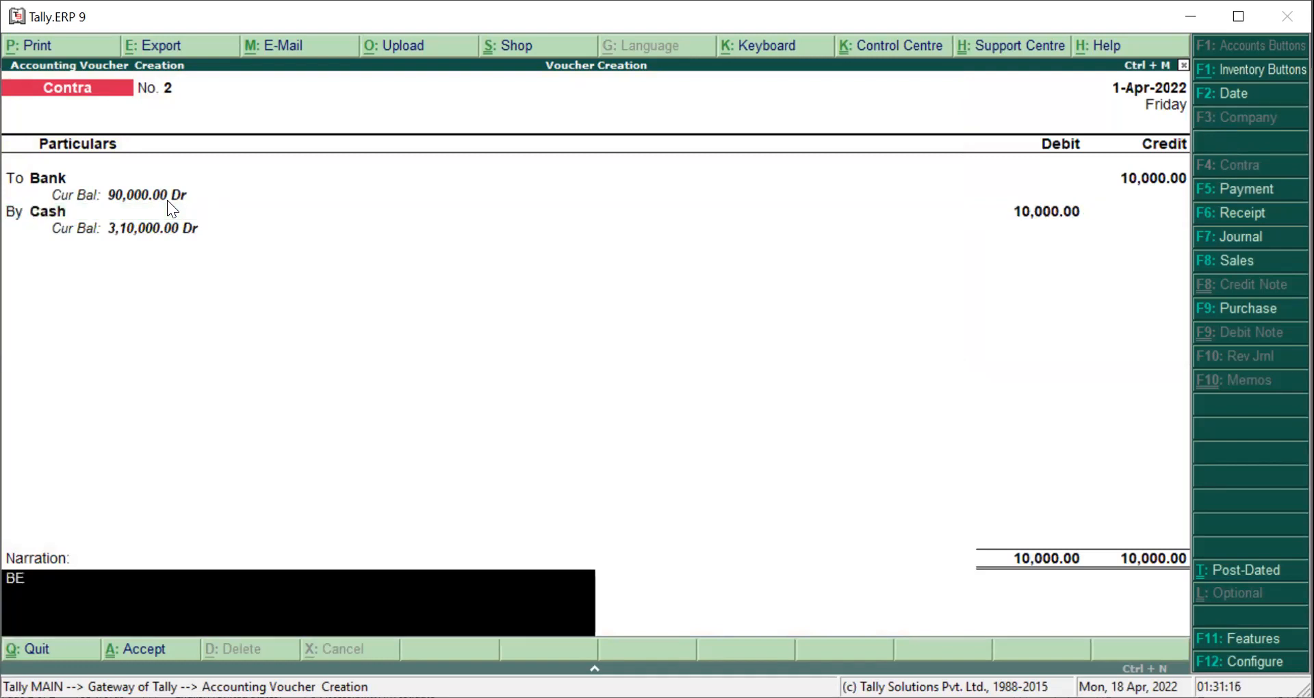
type("ING CASH WITHDRAN")
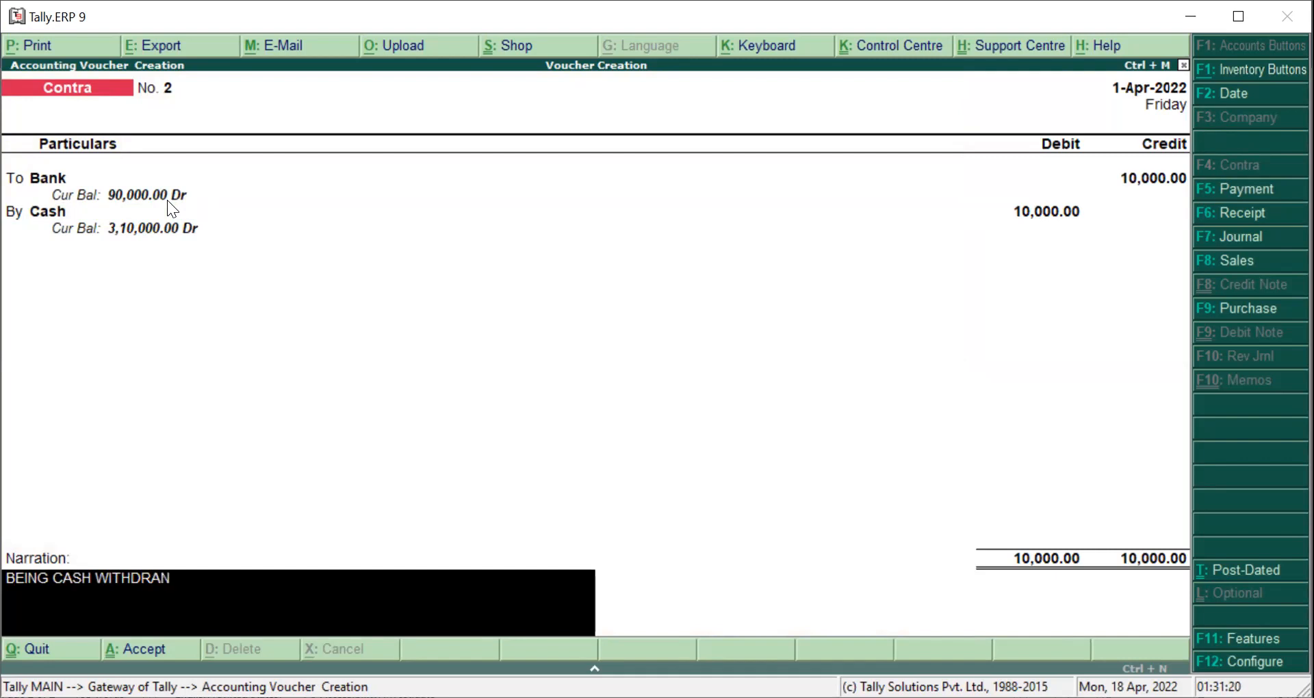
key("BackSpace")
type("WN FROM BANK")
key("Return")
key("Return")
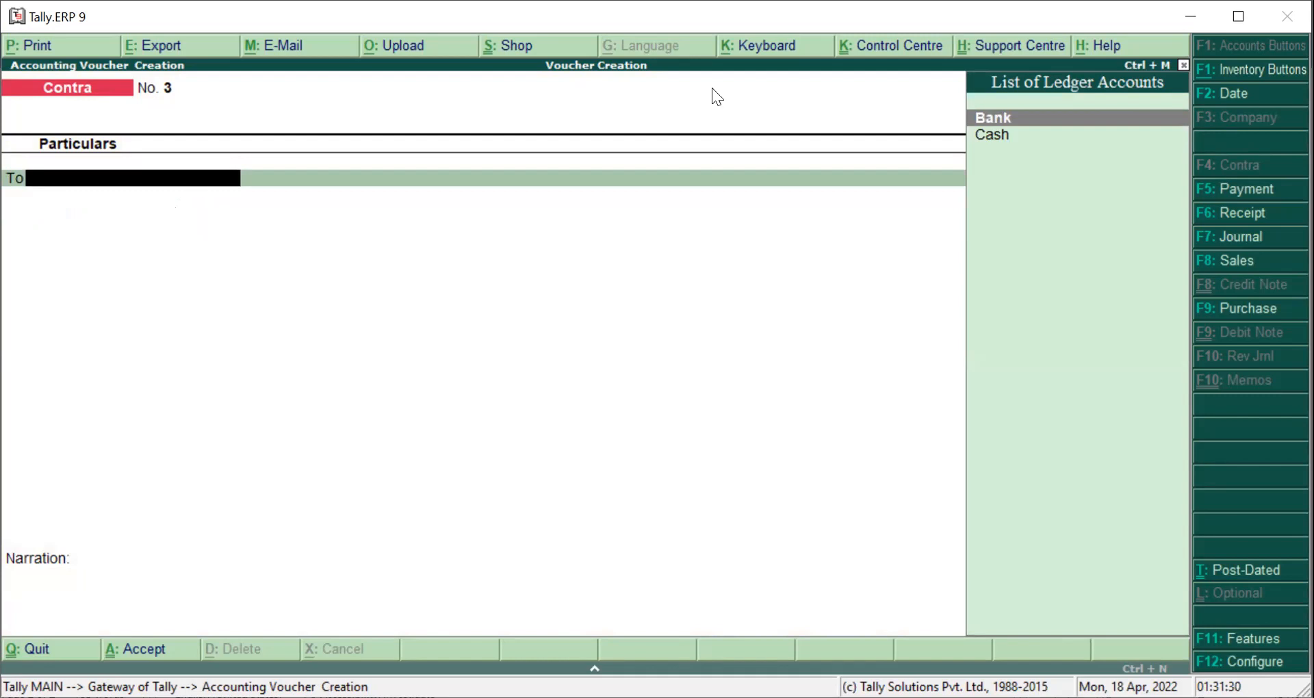
Step: Check the furniture depreciation transaction in the Word document, and start a journal voucher in Tally.ERP 9
key("alt+Tab")
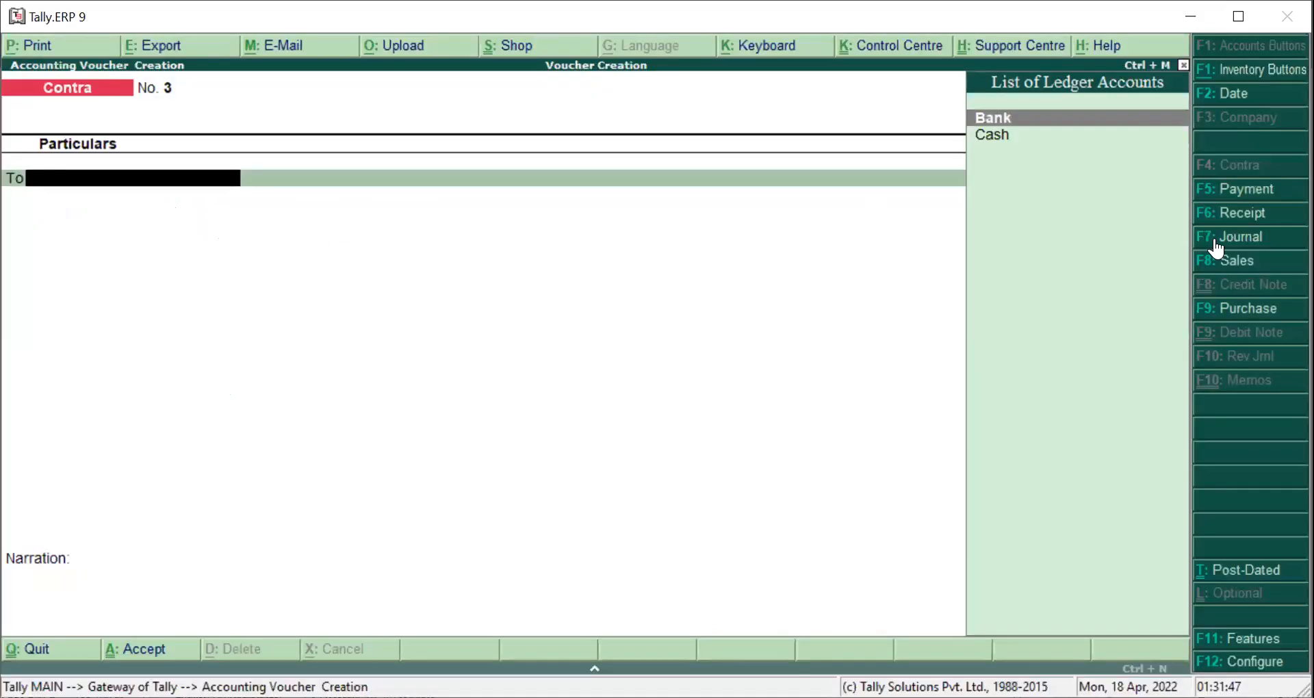
left_click(1213, 236)
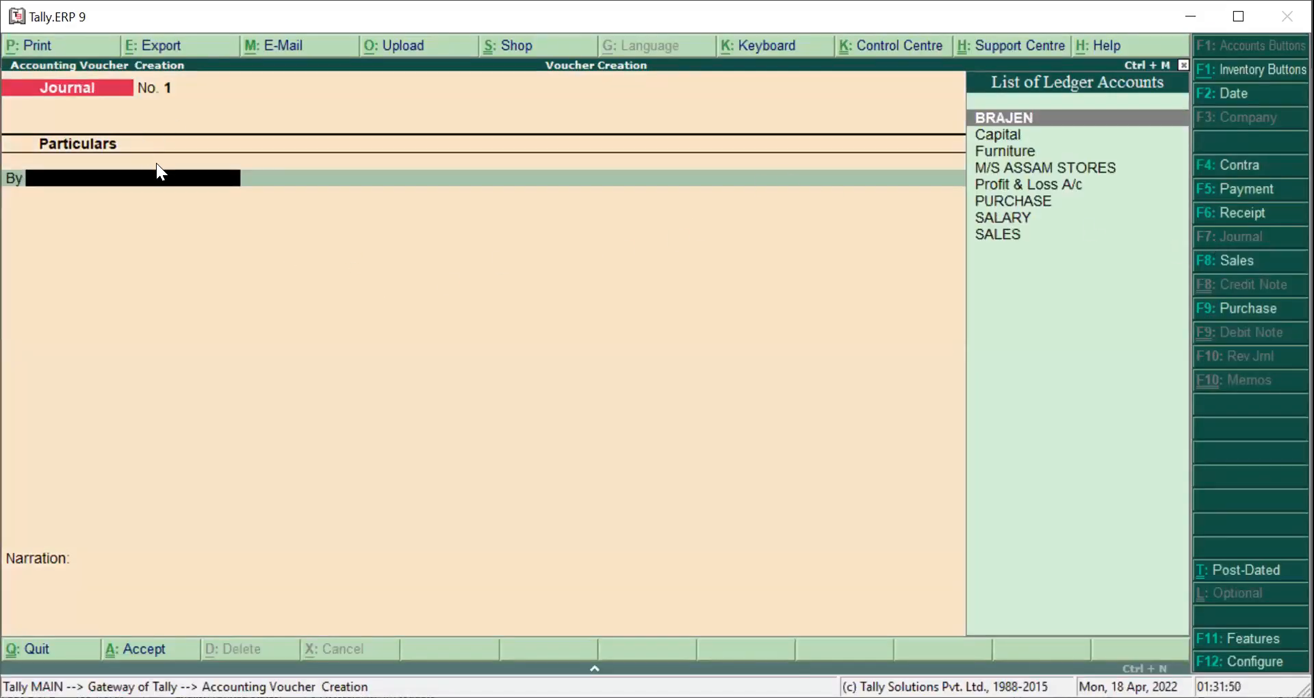
type("E")
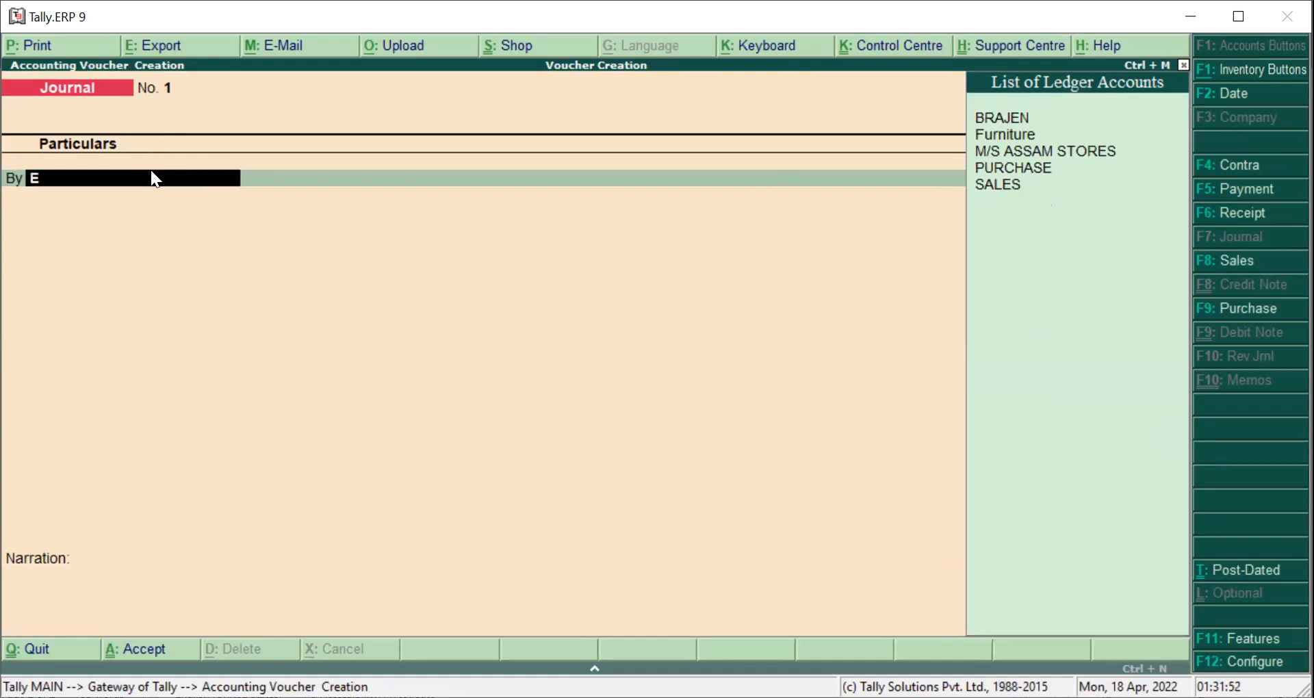
key("BackSpace")
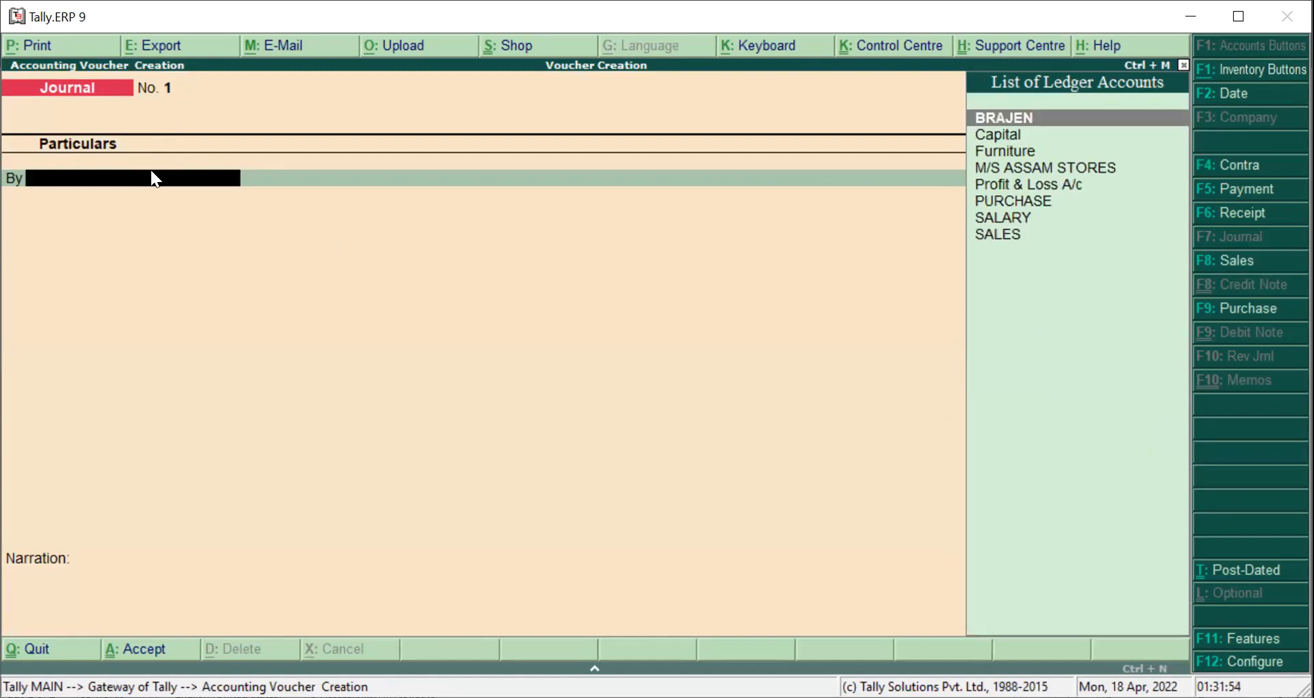
Step: Create a DEPRECIATION ledger under Indirect Expenses from the journal's debit line, leaving the alias blank and inventory values affected at No
key("alt+c")
type("DEPRECIATION")
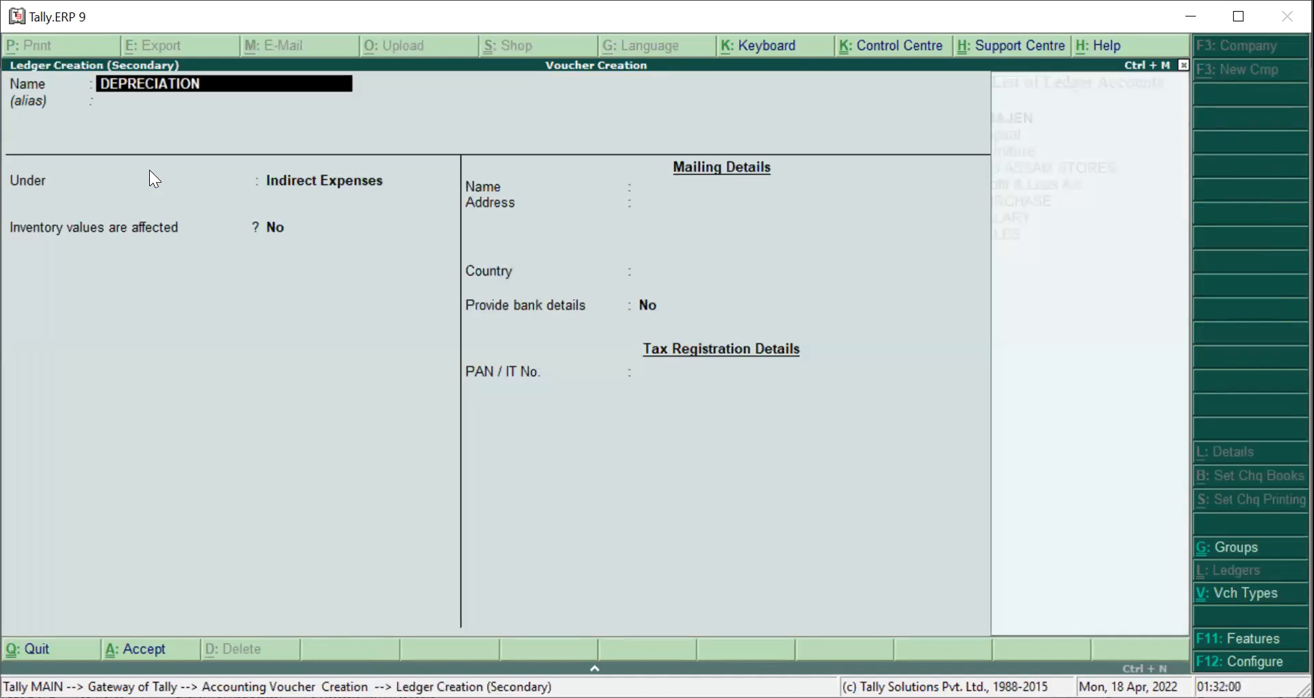
type(" AVV")
key("BackSpace")
key("BackSpace")
type("CCOUNT")
key("BackSpace")
key("BackSpace")
key("BackSpace")
key("BackSpace")
key("BackSpace")
key("BackSpace")
key("BackSpace")
key("BackSpace")
key("Return")
key("Return")
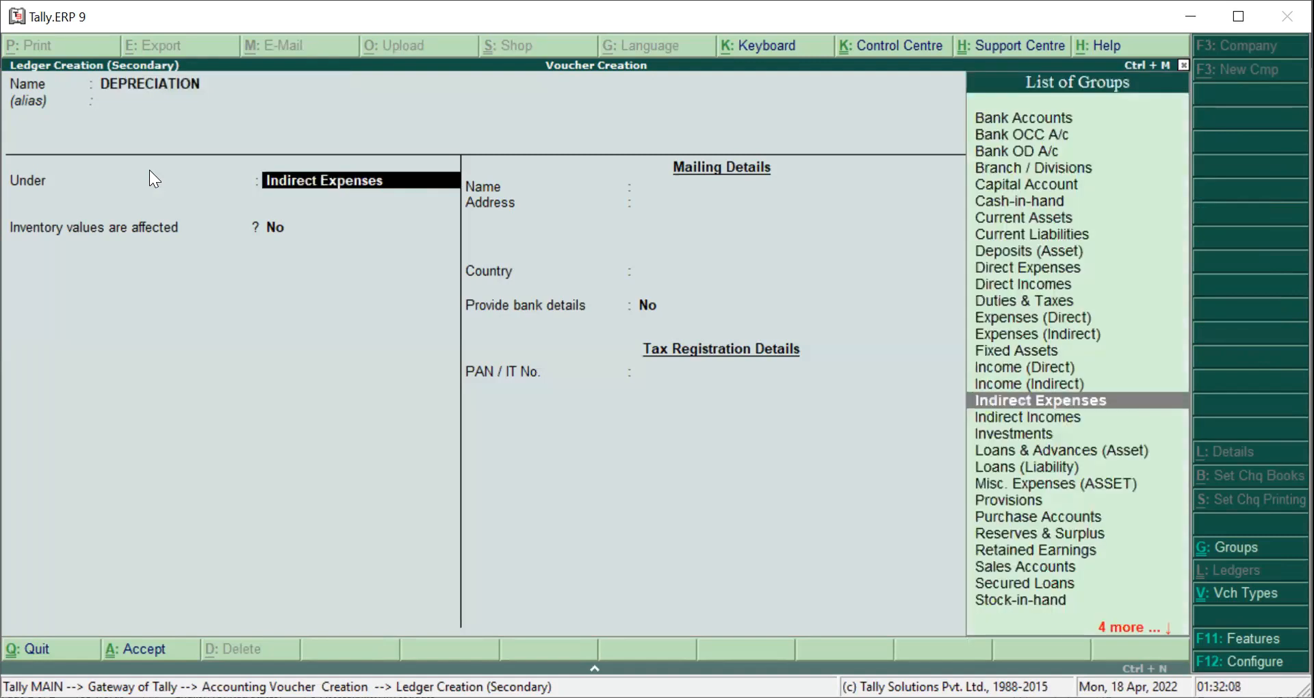
key("Return")
key("Return")
key("Return")
key("Return")
key("Return")
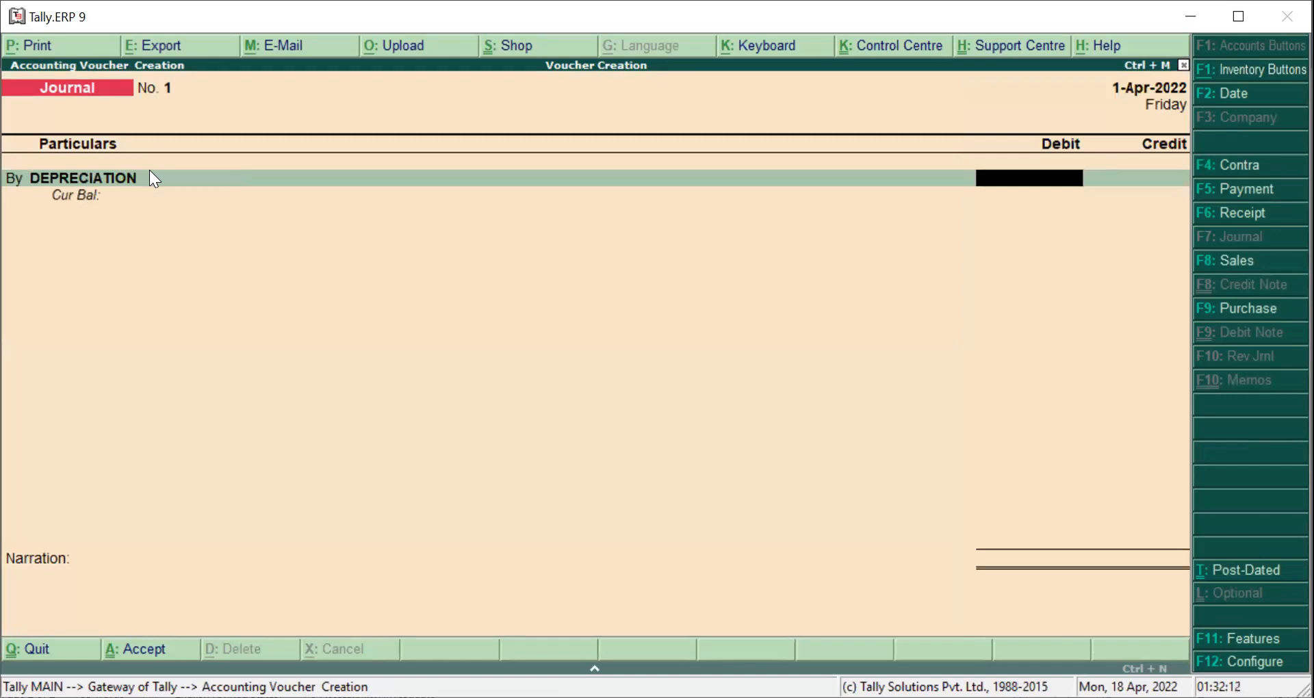
Step: Debit the DEPRECIATION ledger with 3000 and credit the Furniture ledger with 3,000.00 in the journal voucher
type("3000")
key("Return")
key("Return")
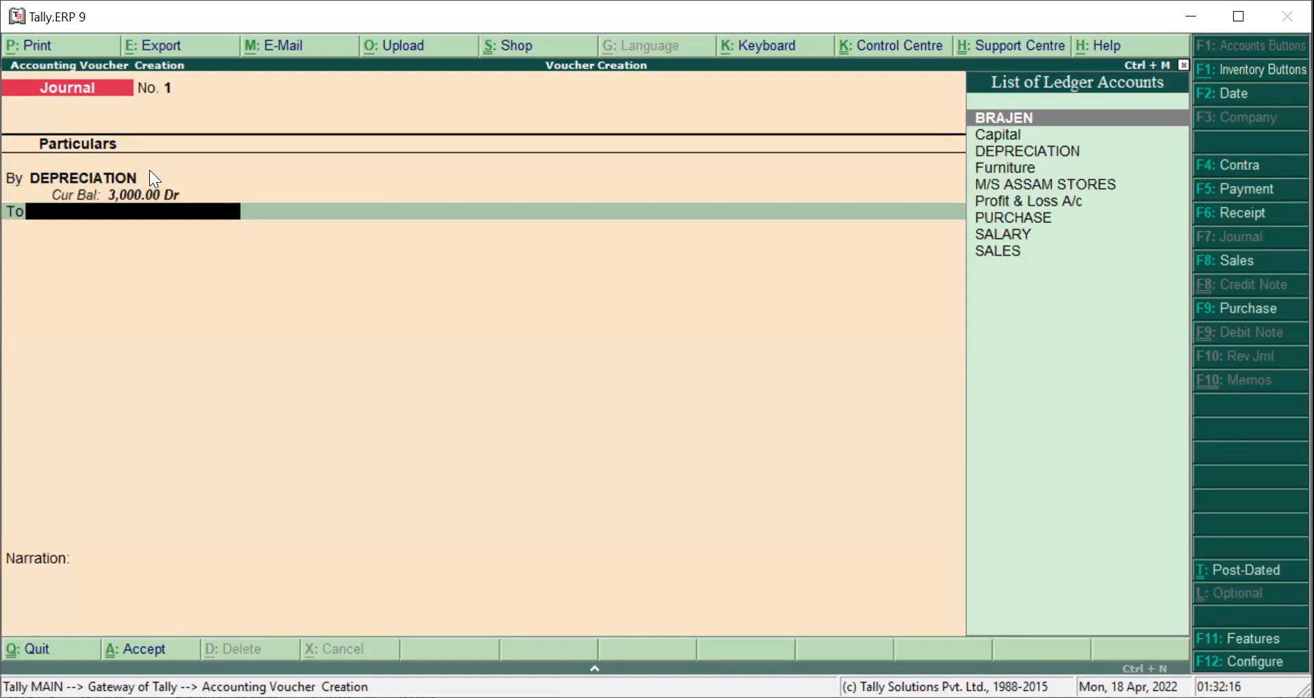
type("F")
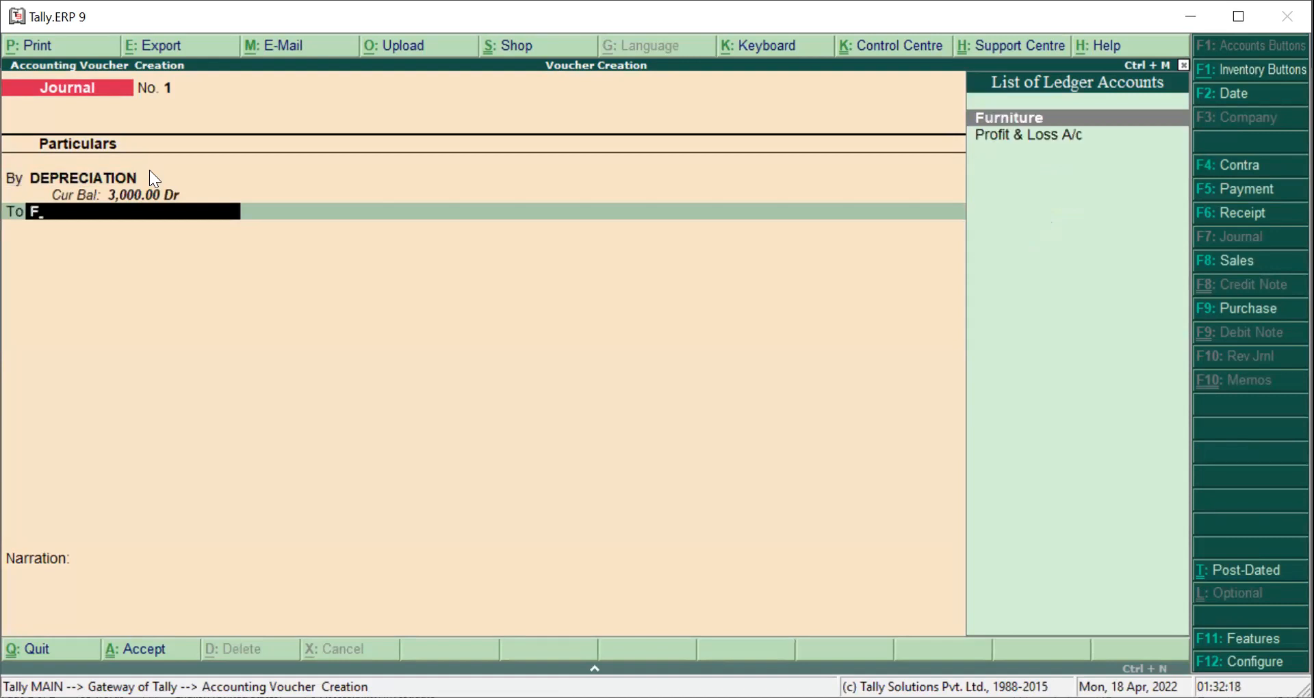
key("Return")
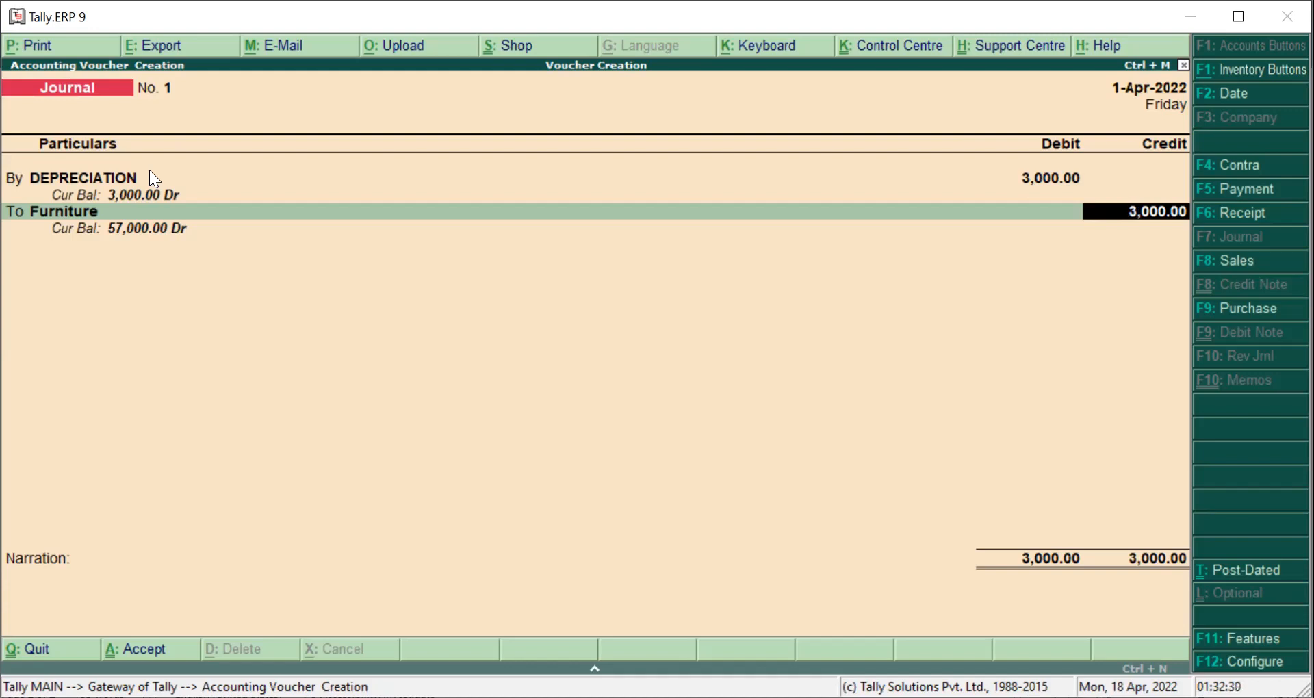
key("Return")
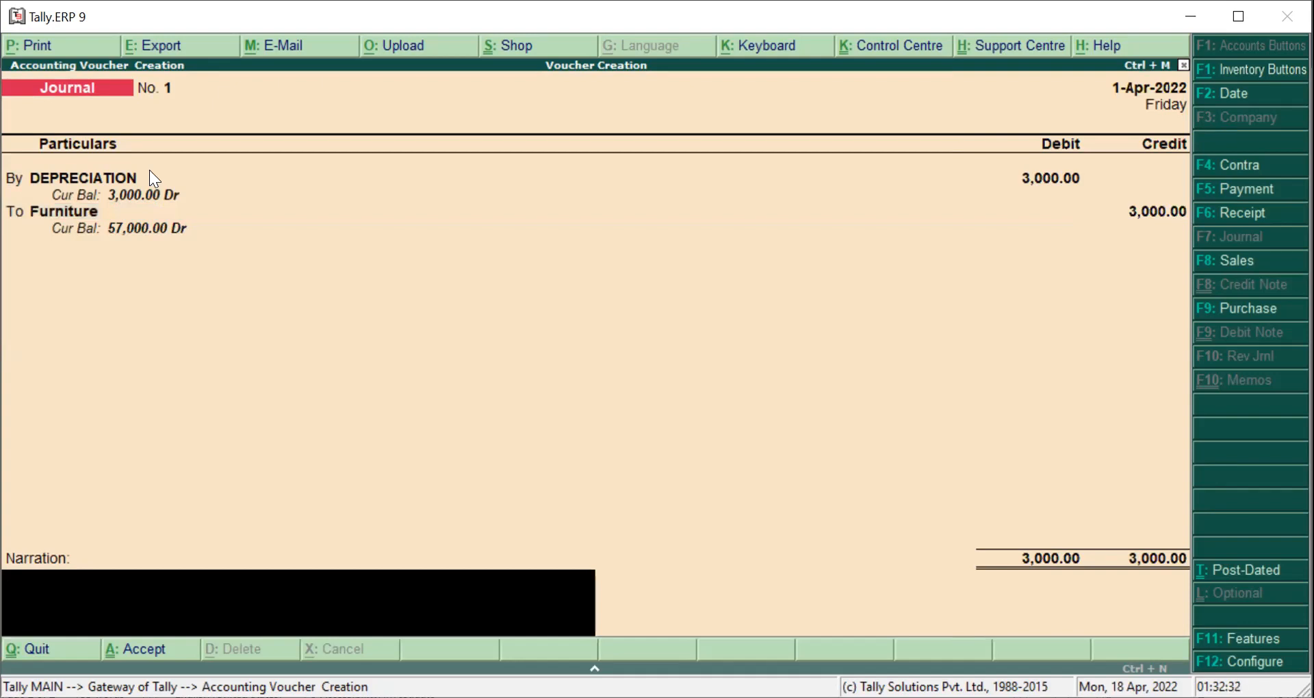
Step: Enter the narration "BEING DEPRECIATION OF FURNITURE WRITTEN OFF" and save the journal voucher
type("BEINF")
key("BackSpace")
type("G DEPREC")
type("IATION")
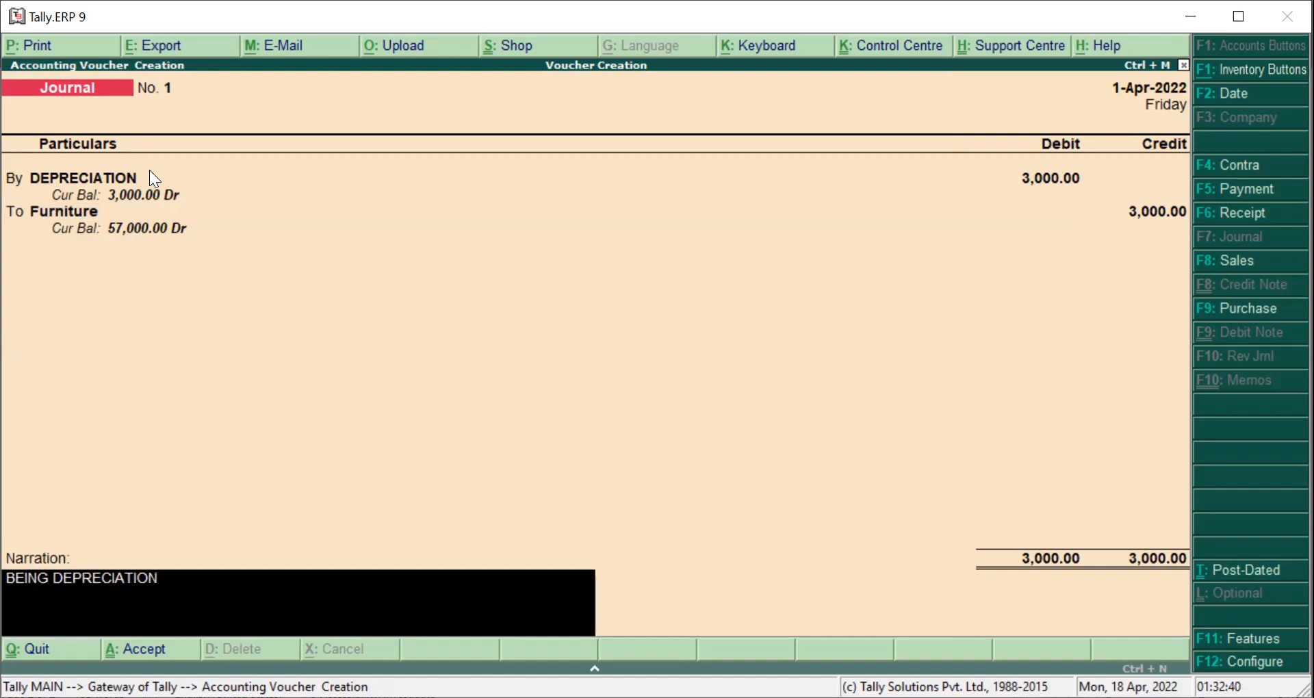
type(" OF FURNITURE WRITTEN")
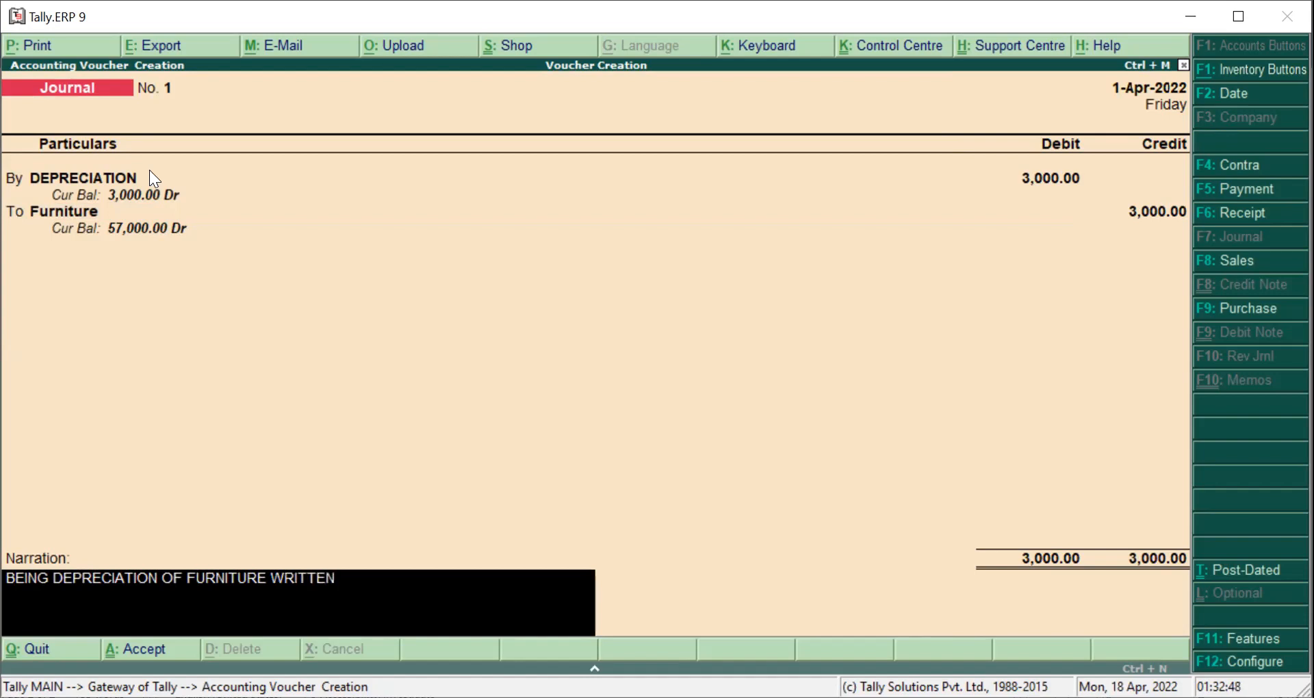
type(" OFF")
key("Return")
key("Return")
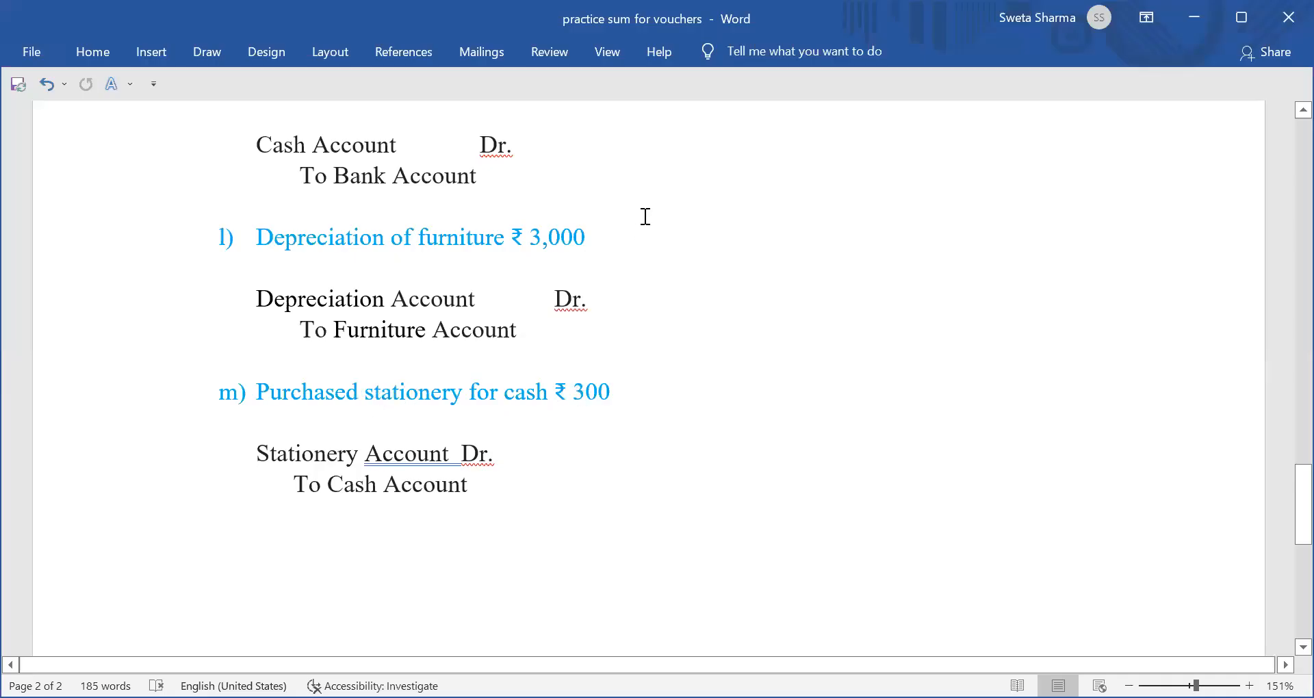
Step: Create a STATIONERY ledger under Indirect Expenses from the debit line of a new payment voucher in Tally.ERP 9
scroll(730, 323, "up", 5)
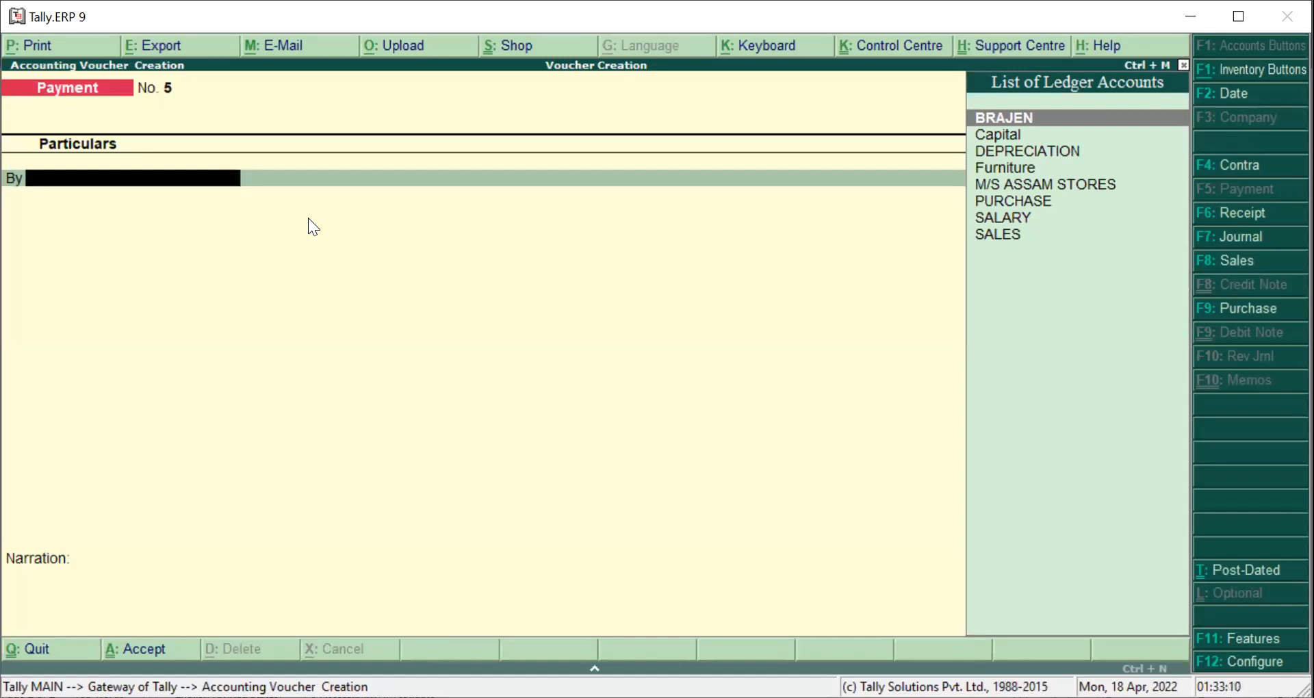
type("S")
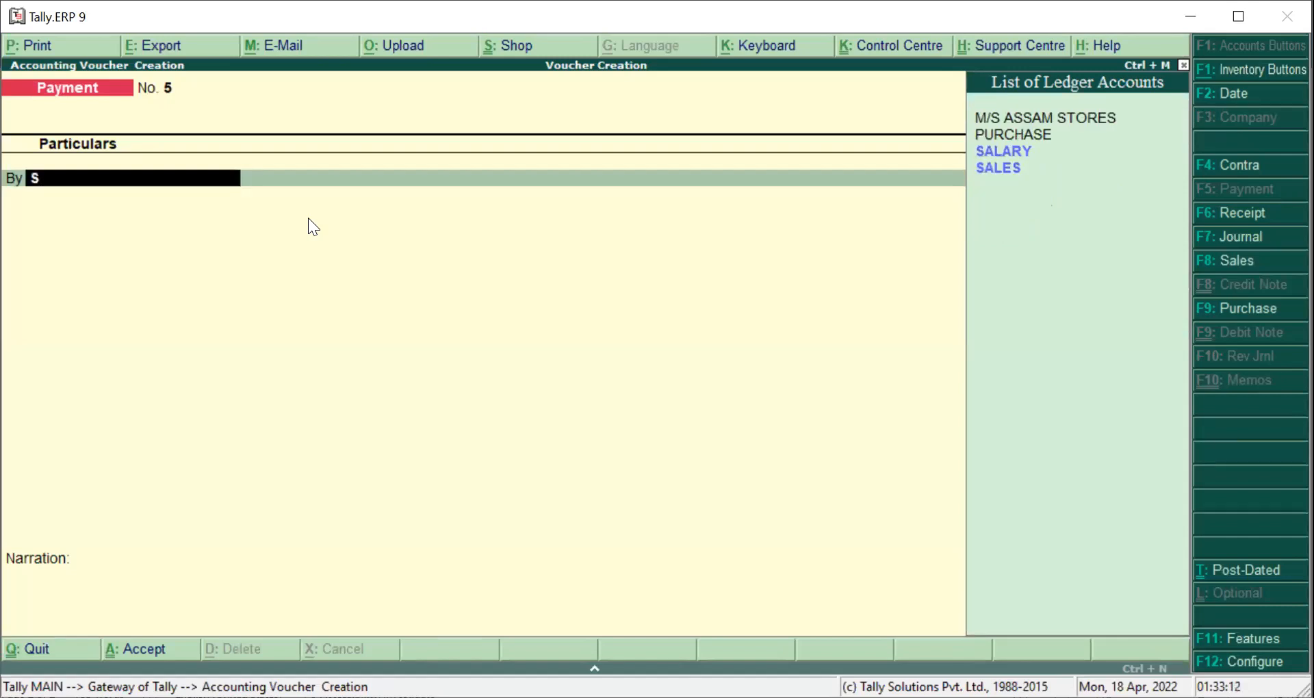
key("BackSpace")
key("alt+c")
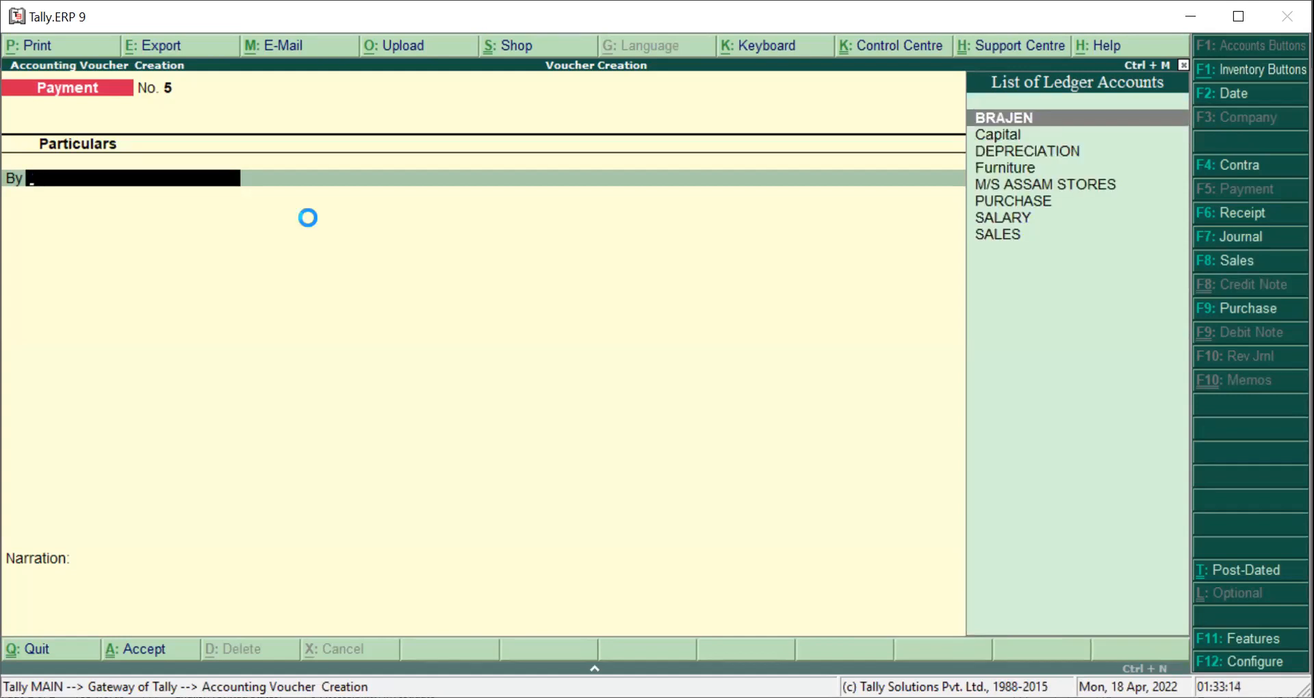
type("STA")
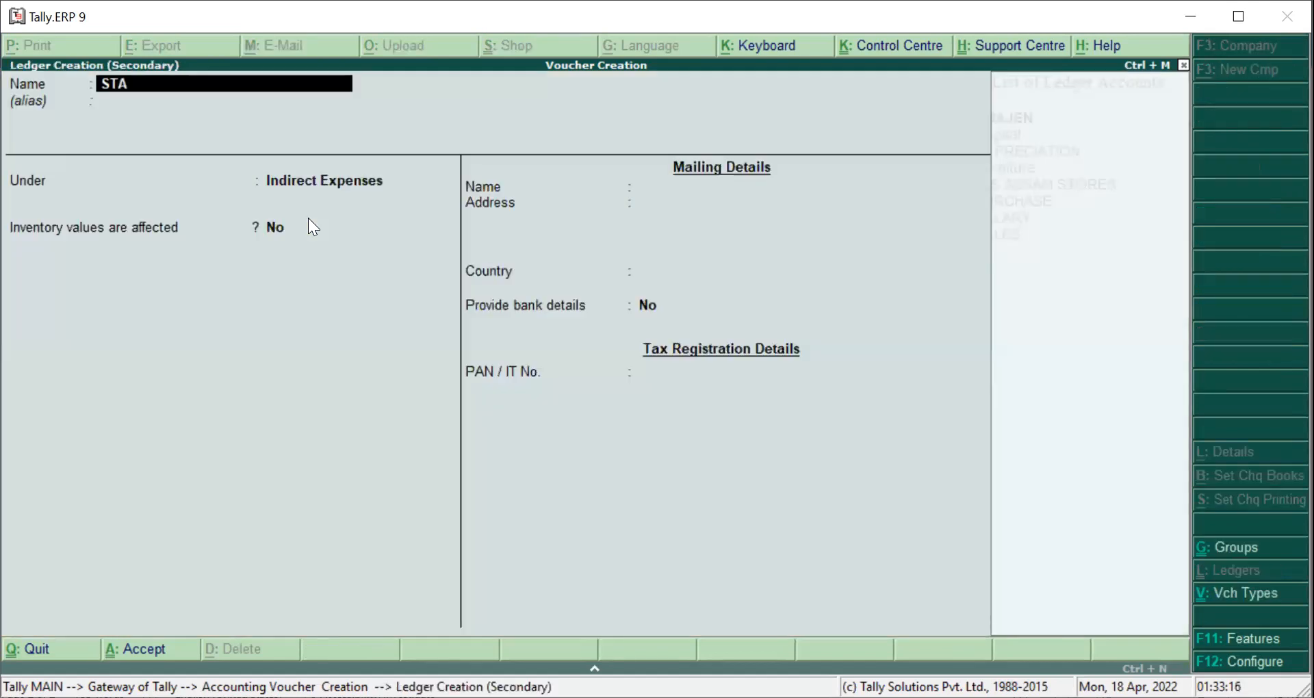
type("TIONERY")
key("Return")
key("Return")
key("ctrl+a")
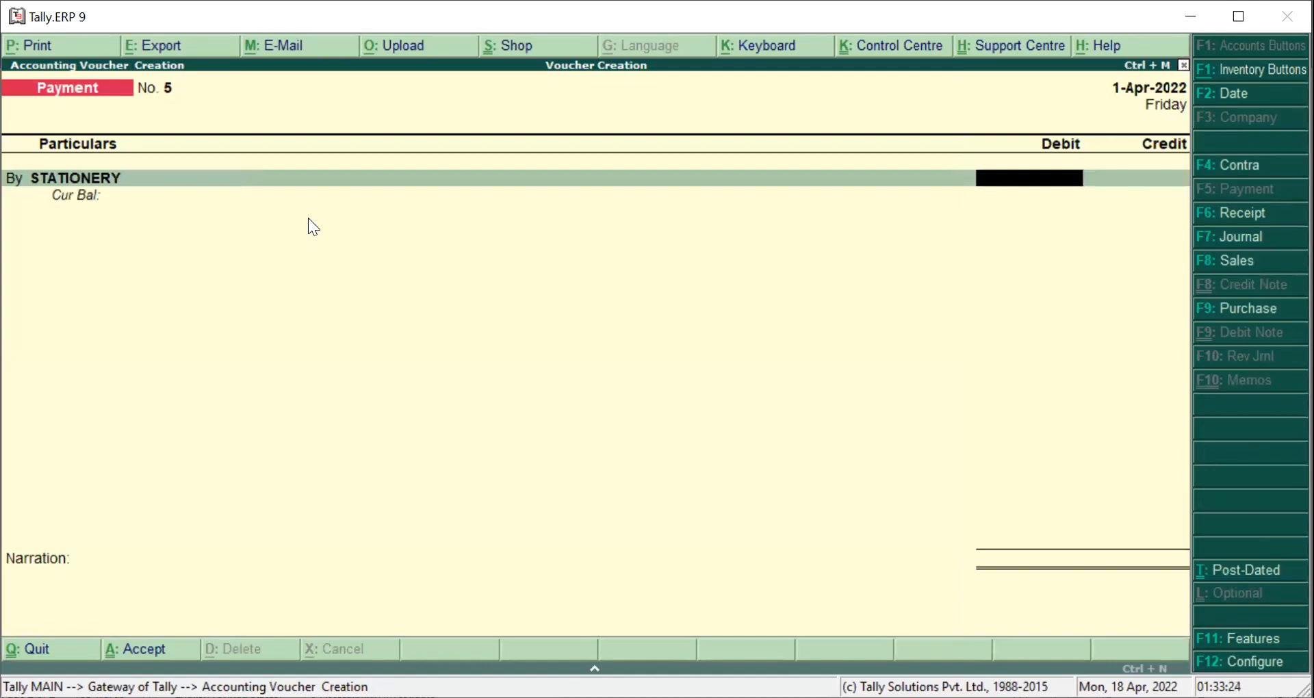
Step: Debit the STATIONERY ledger with 300 and credit the Cash ledger with 300.00 in the payment voucher
type("300")
key("Return")
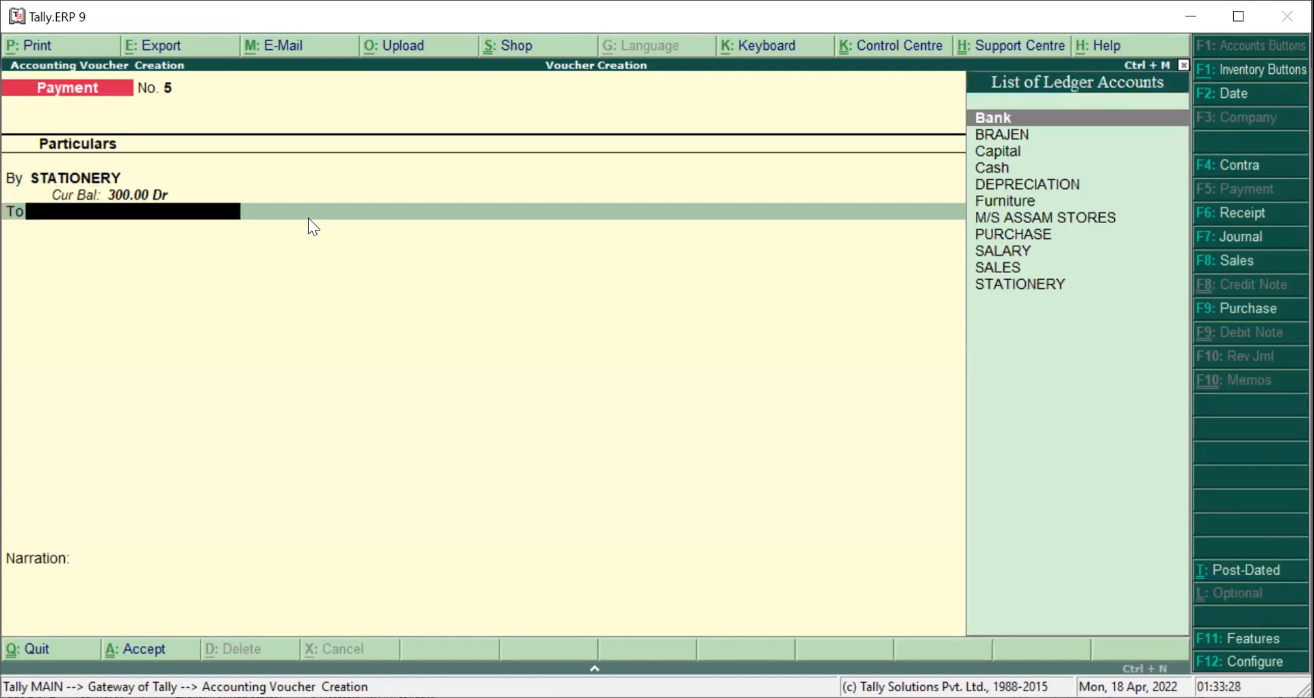
type("CA")
key("Down")
key("Return")
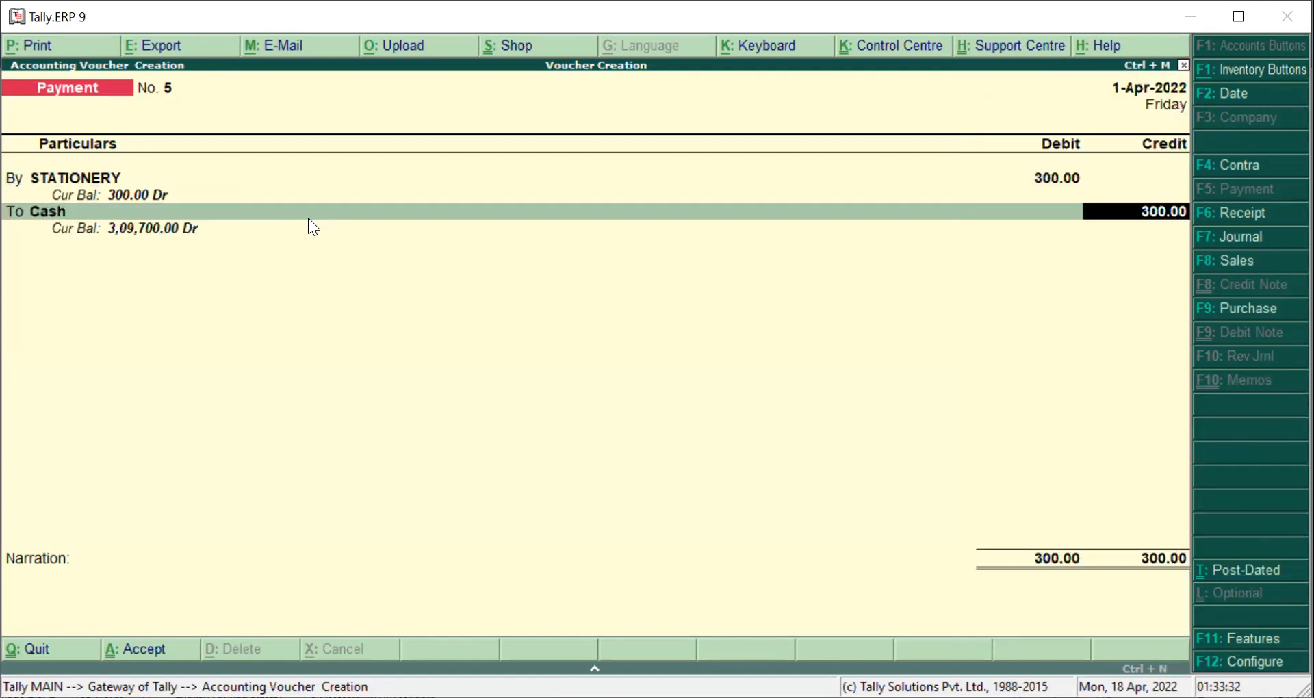
key("Return")
Step: Enter the narration "BEING STATIONERY PURCHASED FOR CASH" and save the payment voucher
type("B")
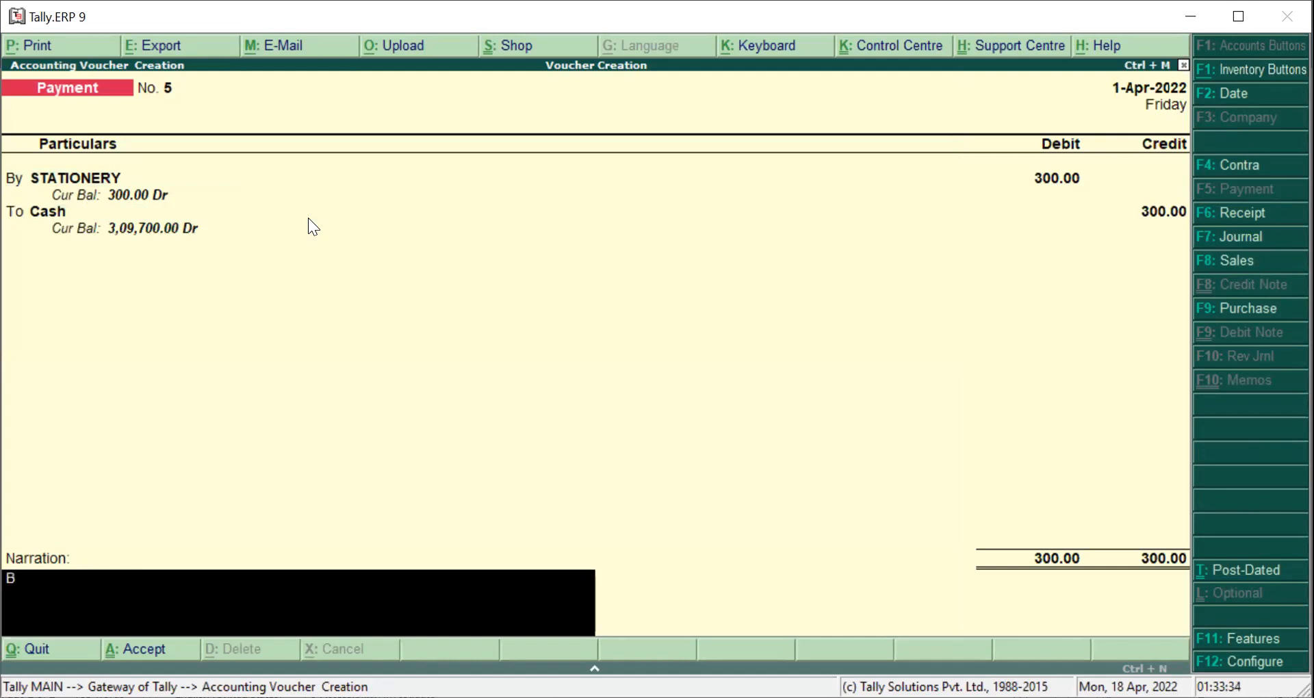
type("EING STATIONERY PUR")
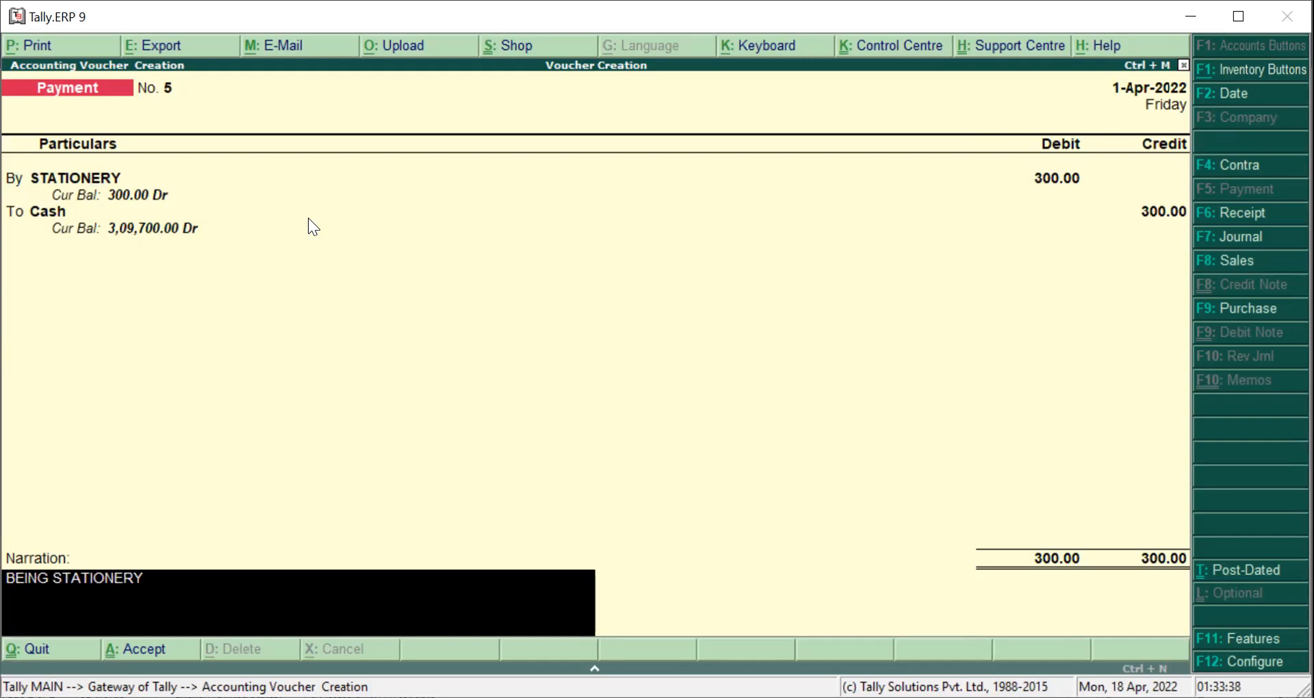
type("CHASED FOE")
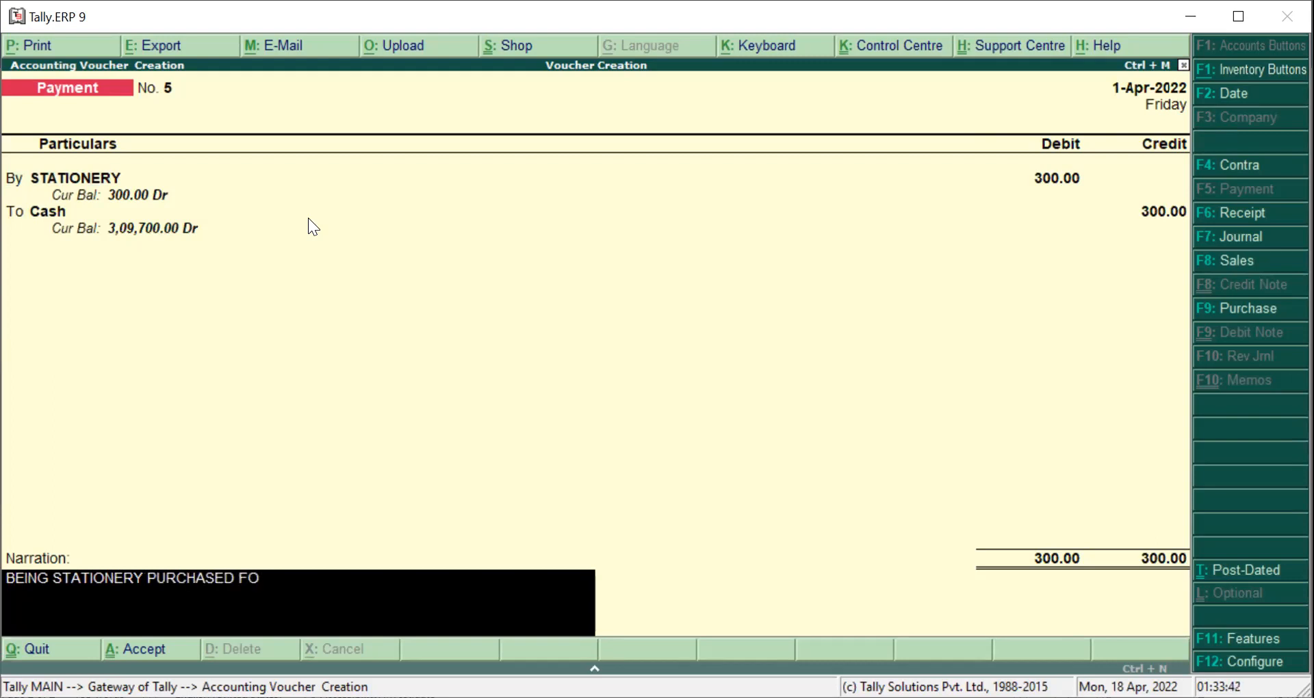
key("BackSpace")
type("R CASH")
key("Return")
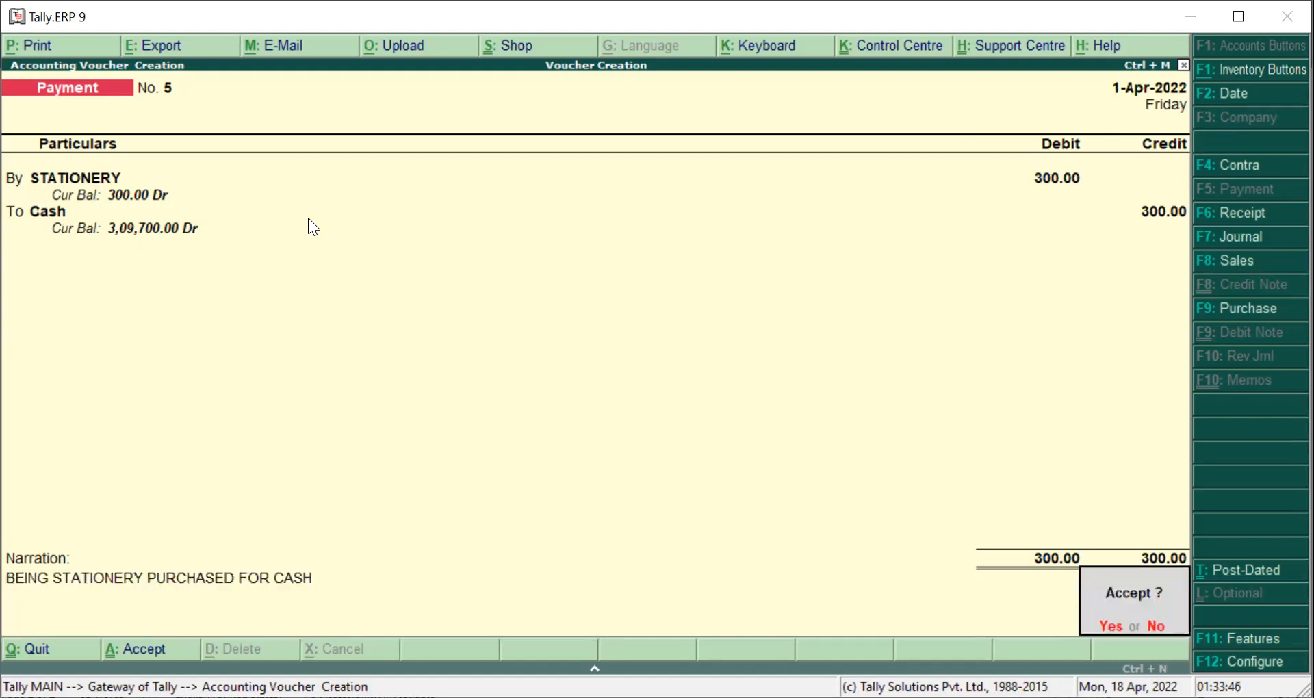
key("Return")
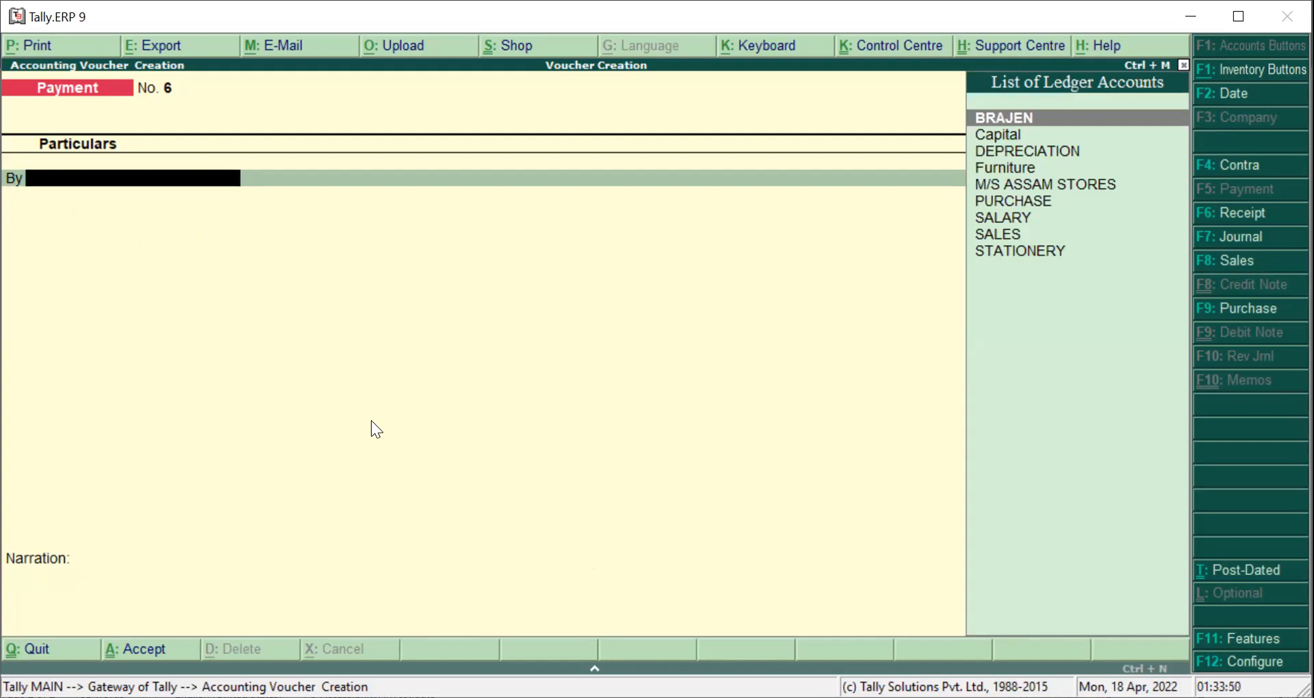
Step: Leave voucher entry and display the Day Book to review the recorded vouchers
key("Escape")
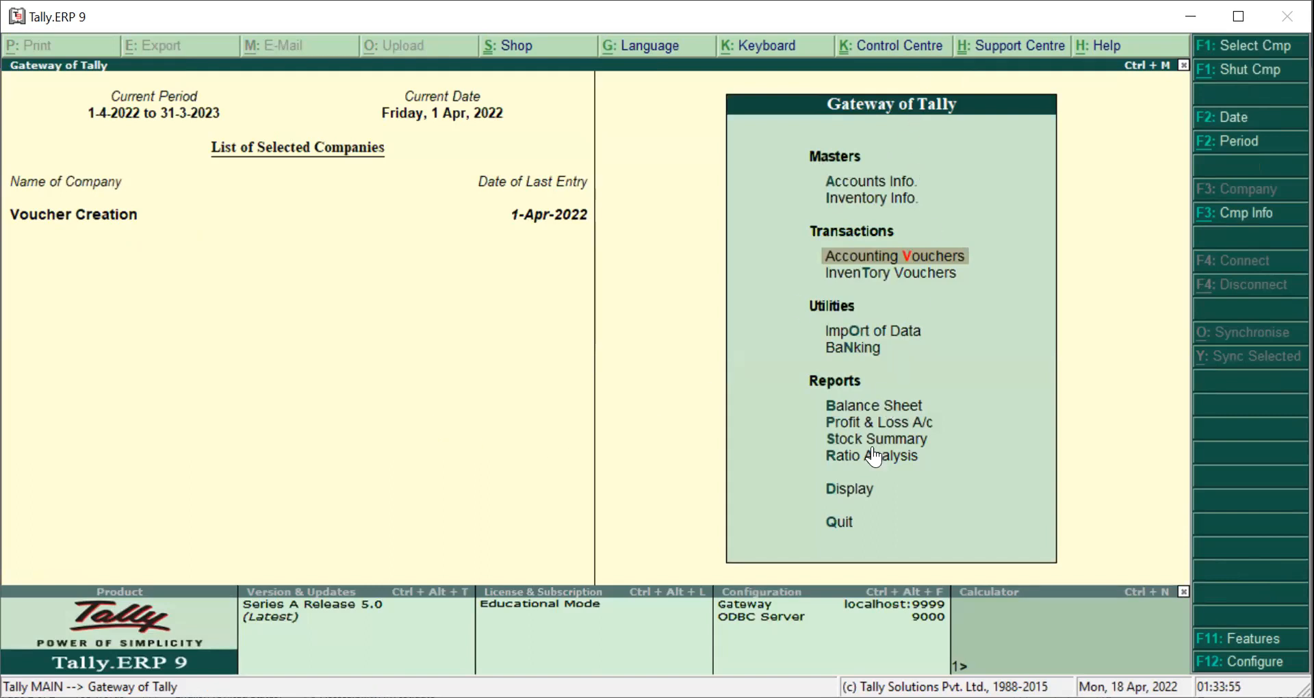
left_click(855, 490)
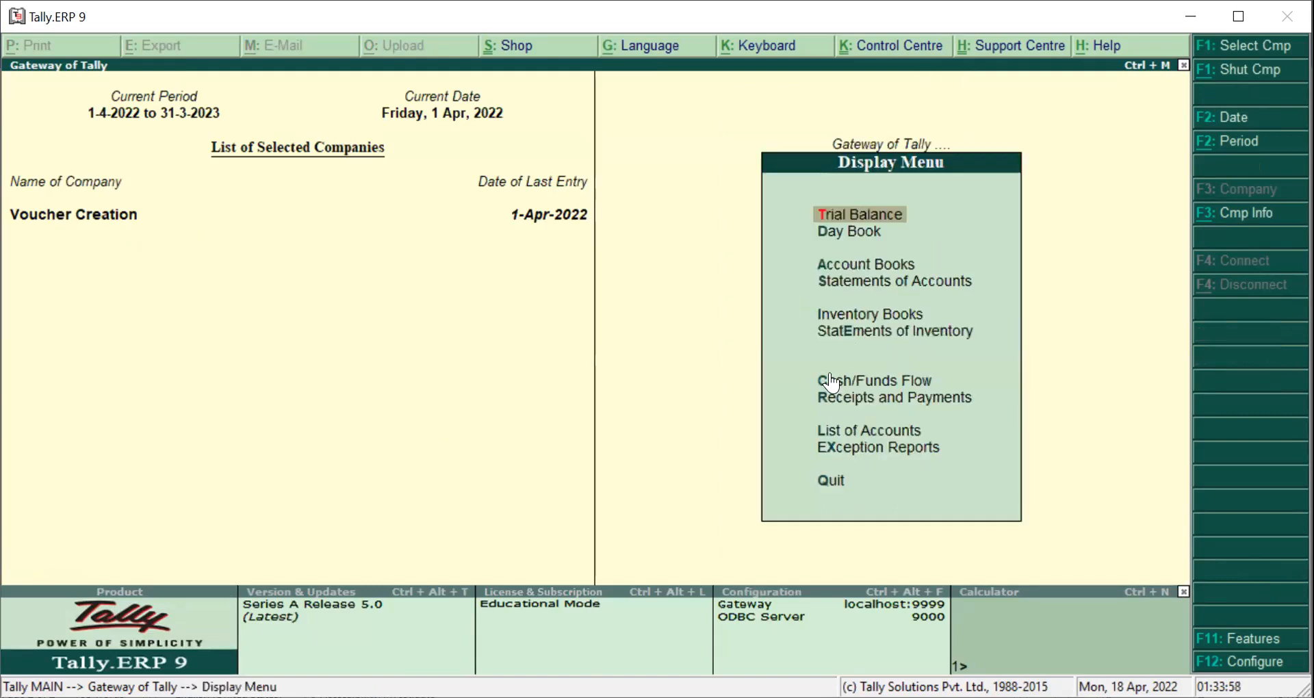
left_click(870, 231)
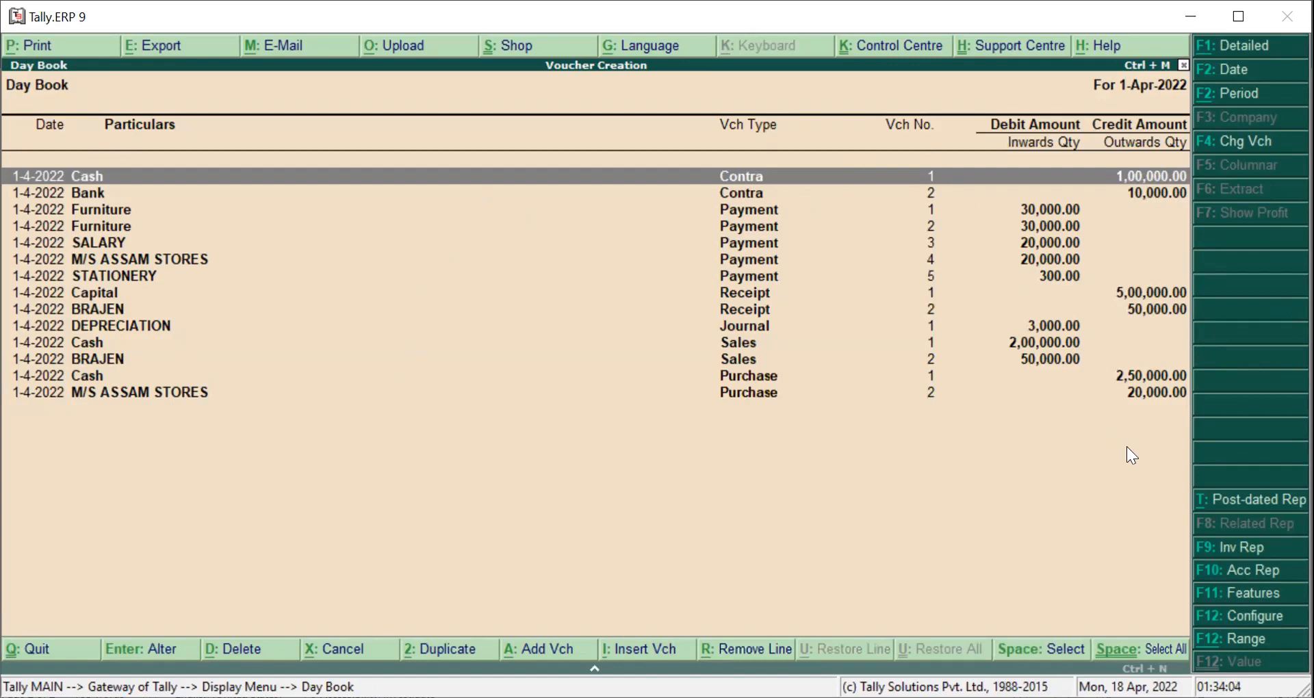
left_click(734, 228)
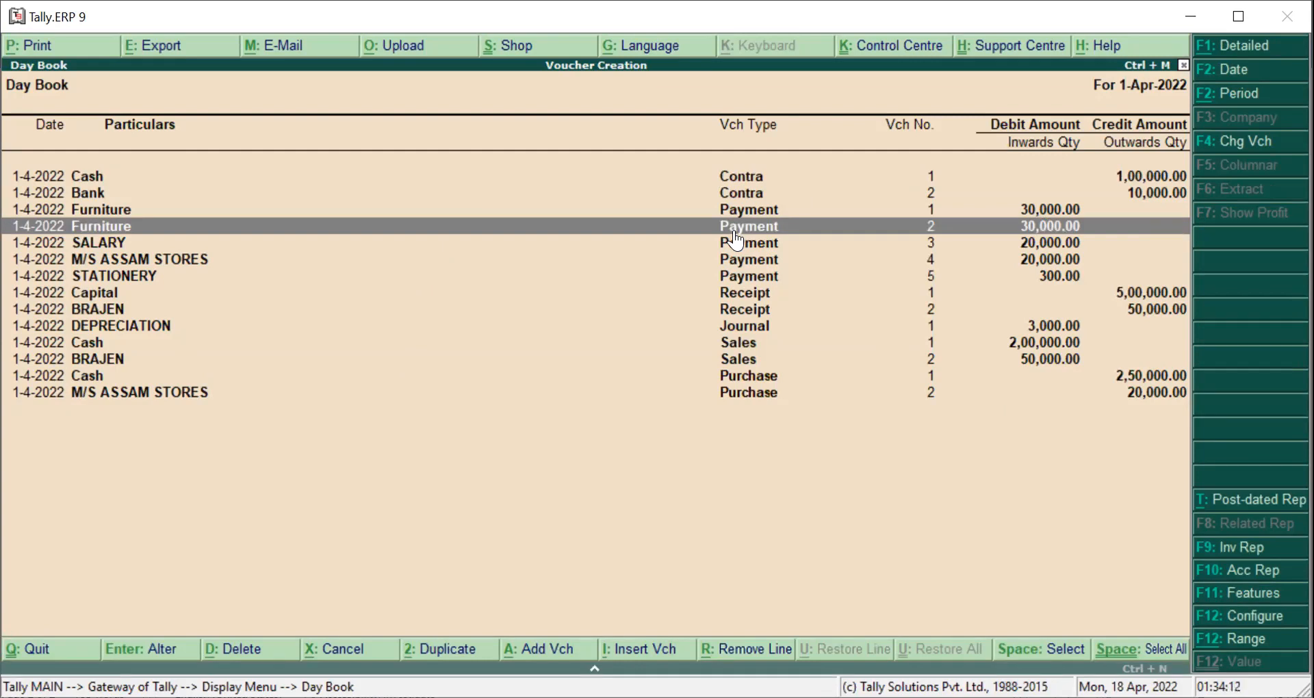
key("alt+d")
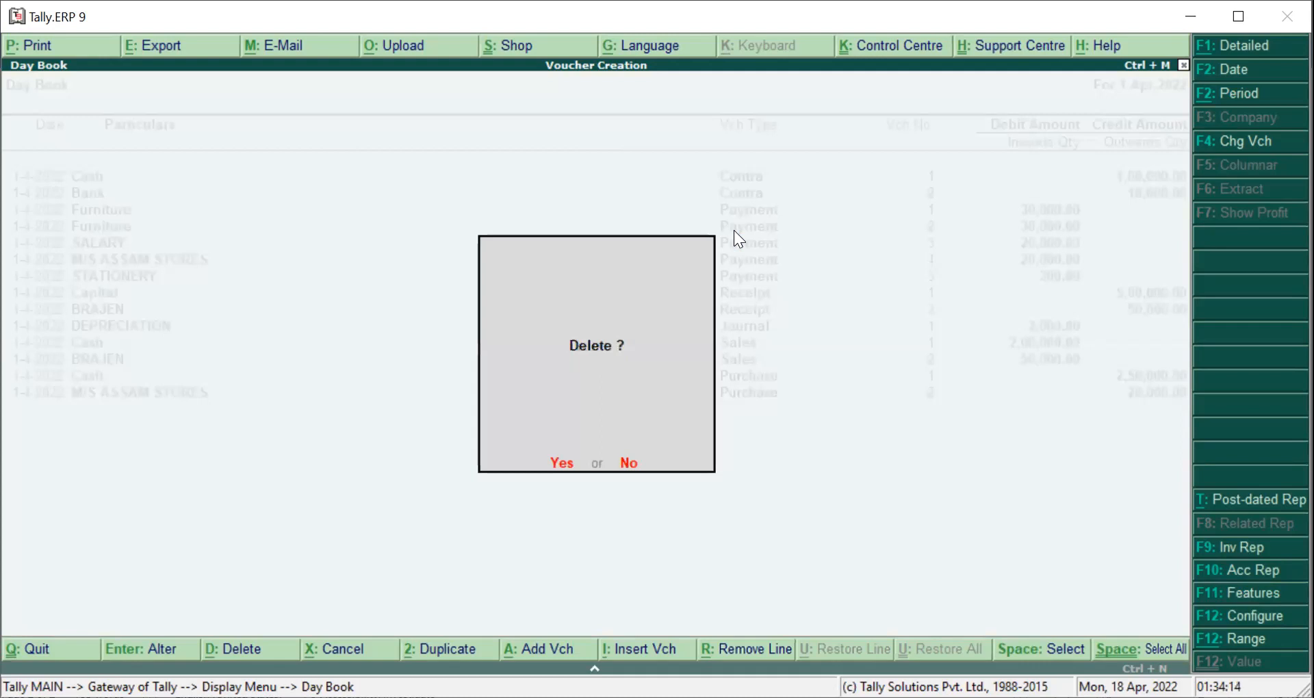
key("n")
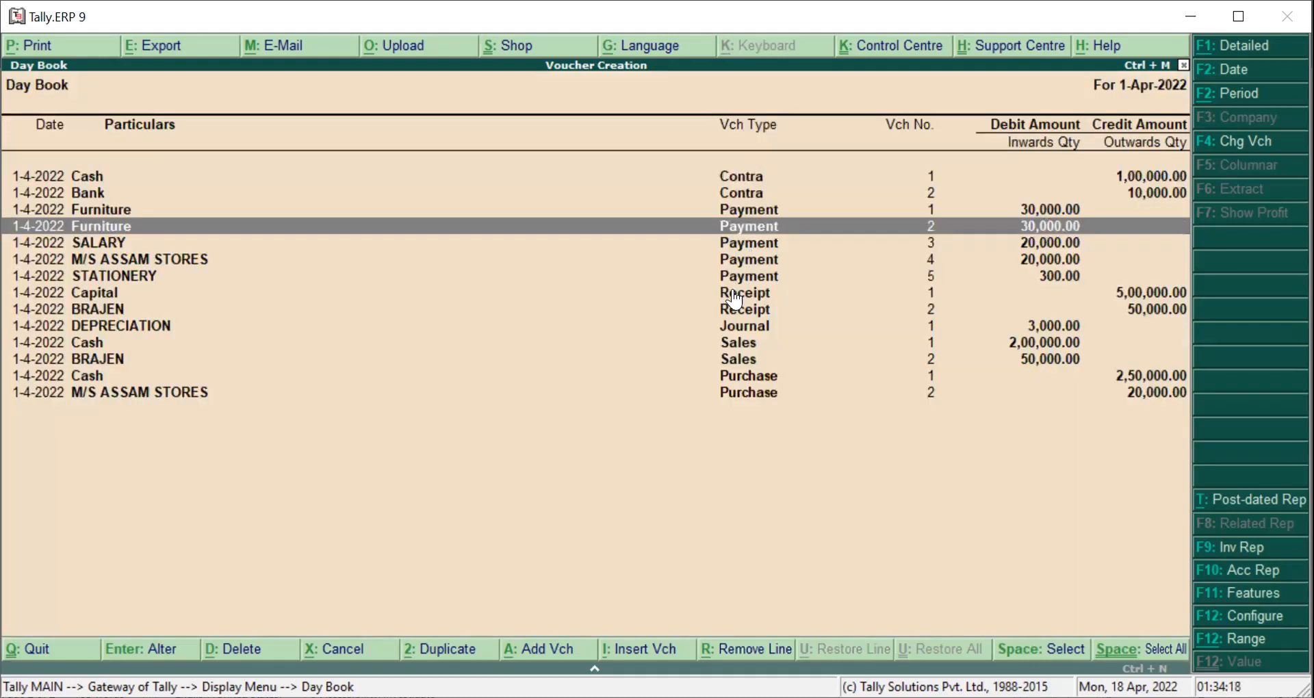
Step: Leave the Day Book, review the Trial Balance, and return to the Gateway of Tally
key("Escape")
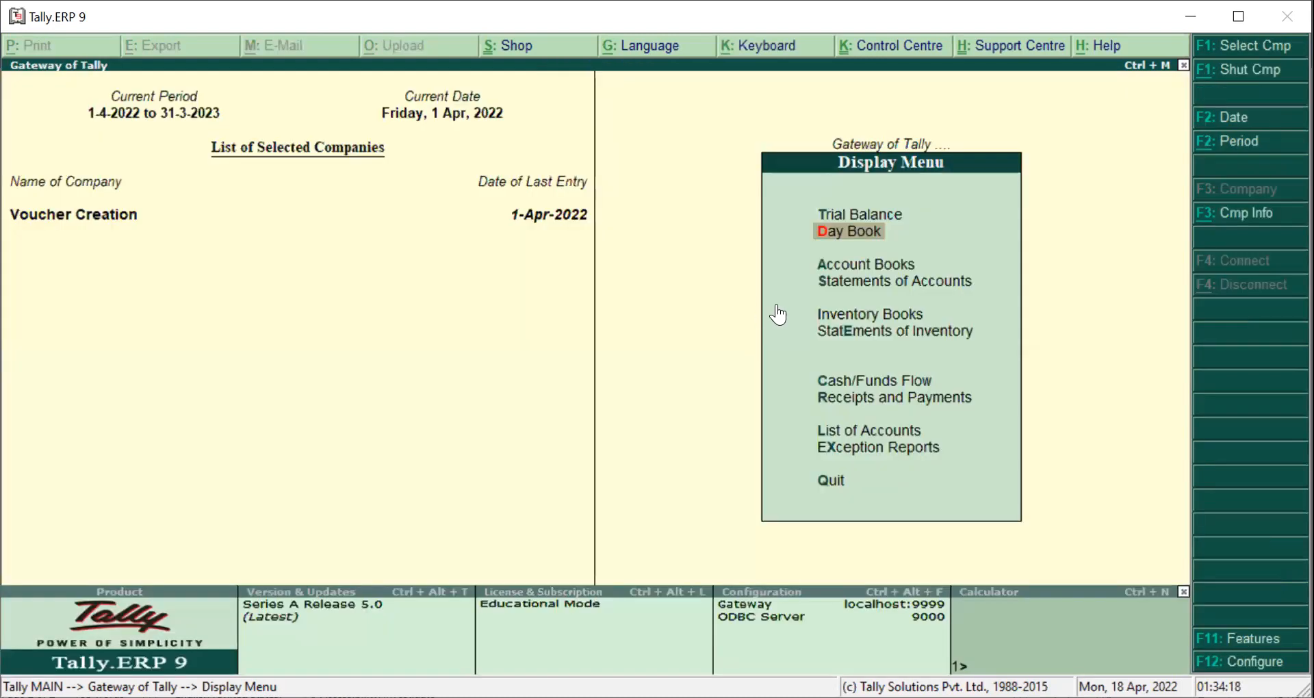
left_click(875, 214)
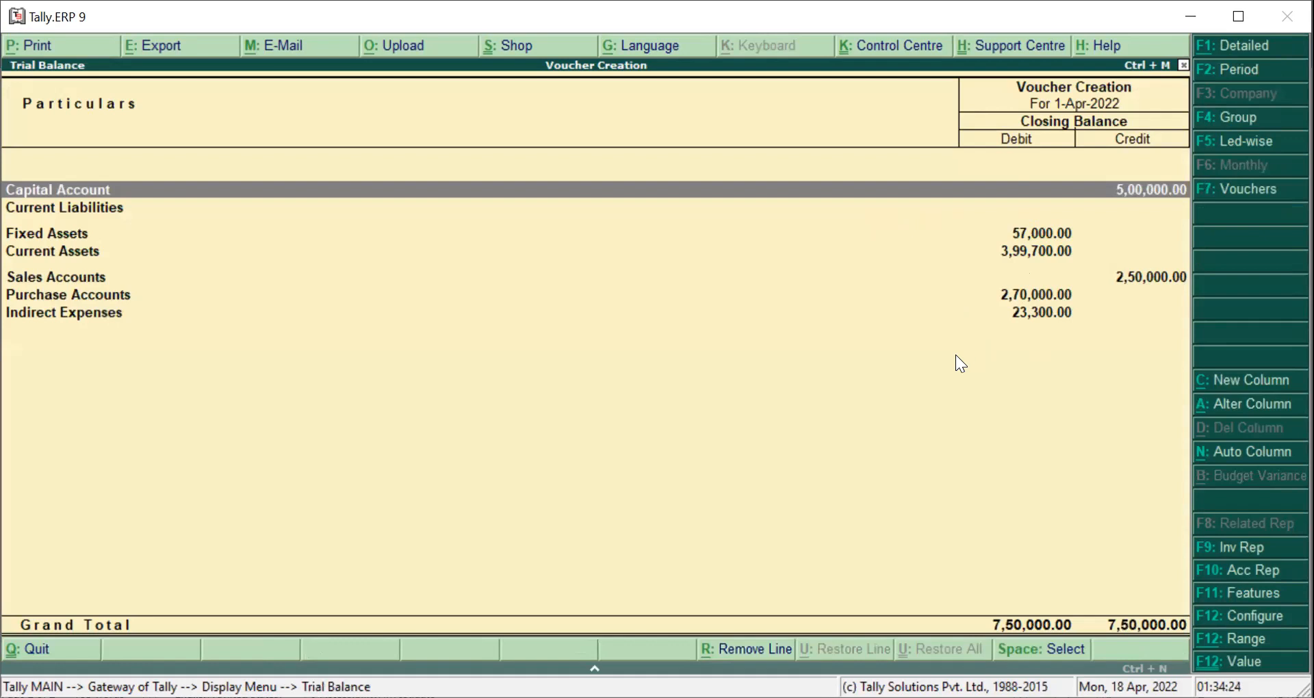
key("Escape")
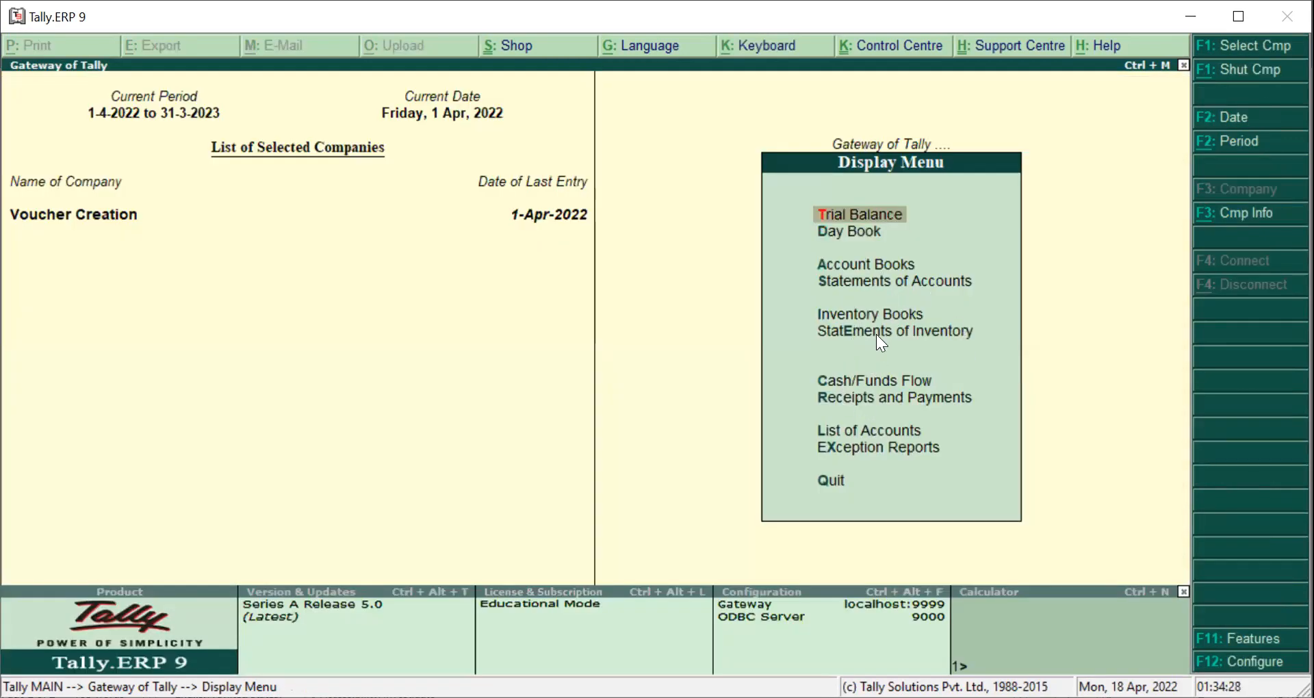
key("Escape")
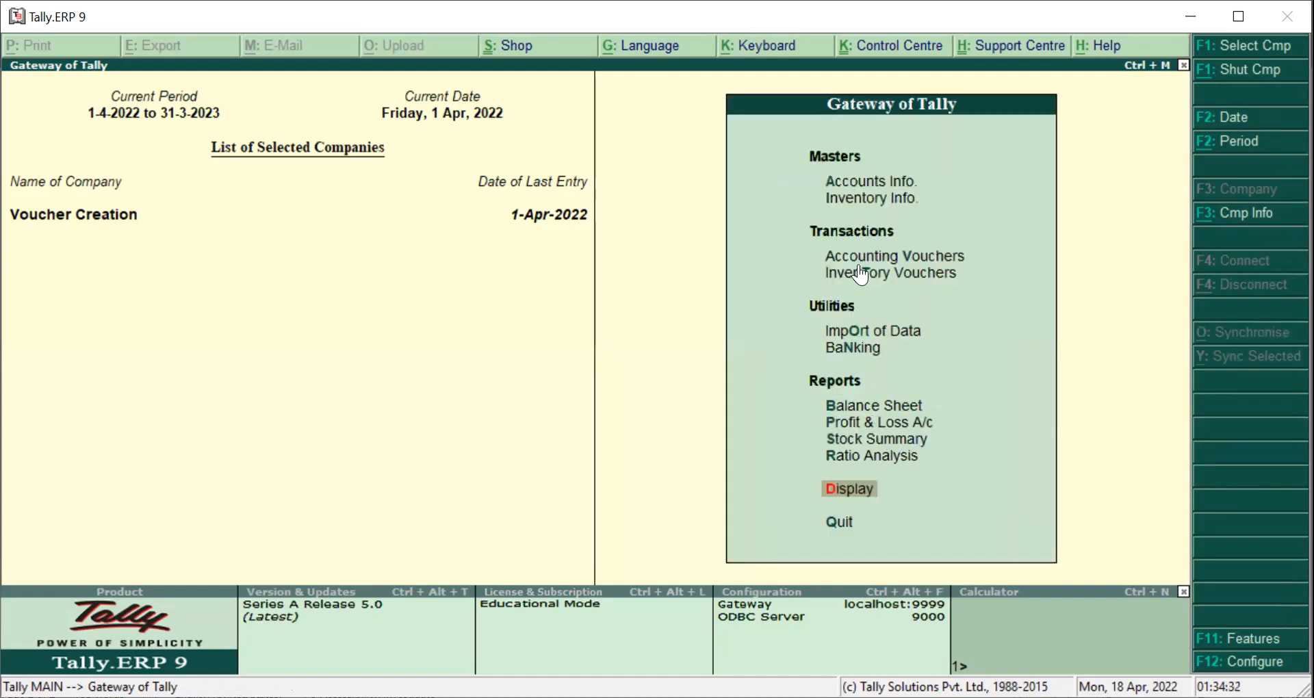
Step: Review the Balance Sheet and its Current Assets group summary, and return to the Gateway of Tally
left_click(871, 407)
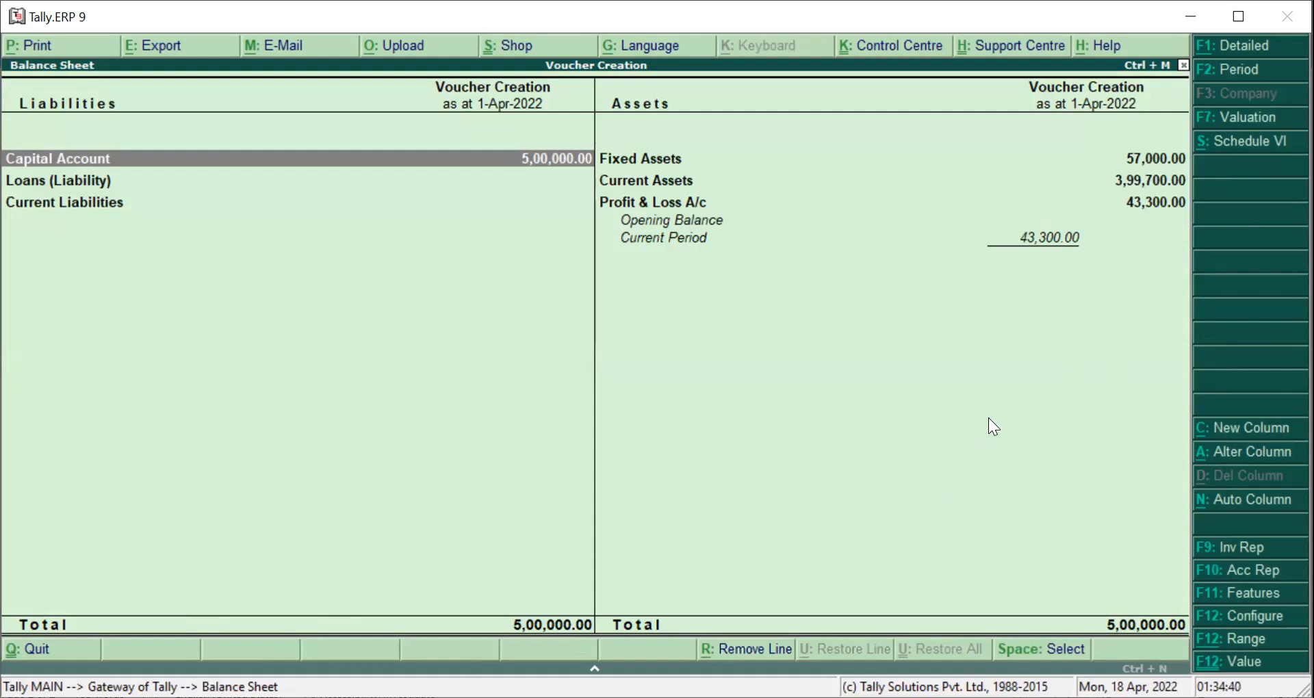
left_click(685, 181)
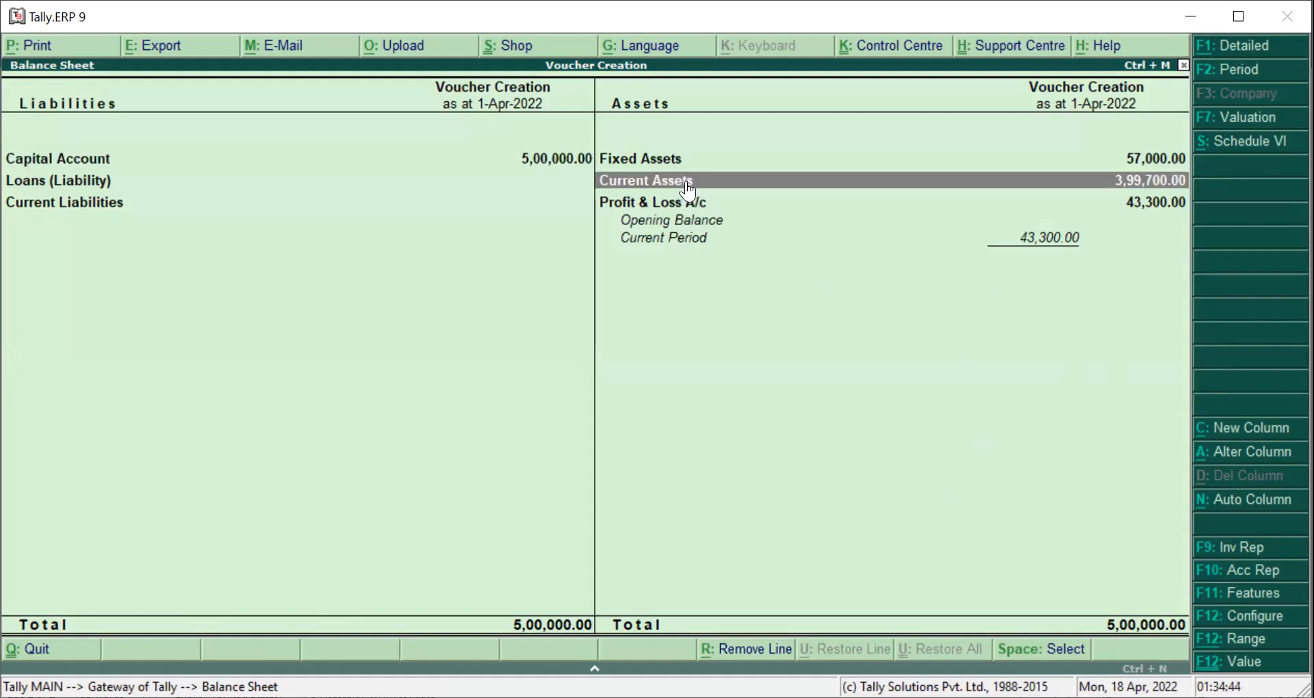
left_click(701, 177)
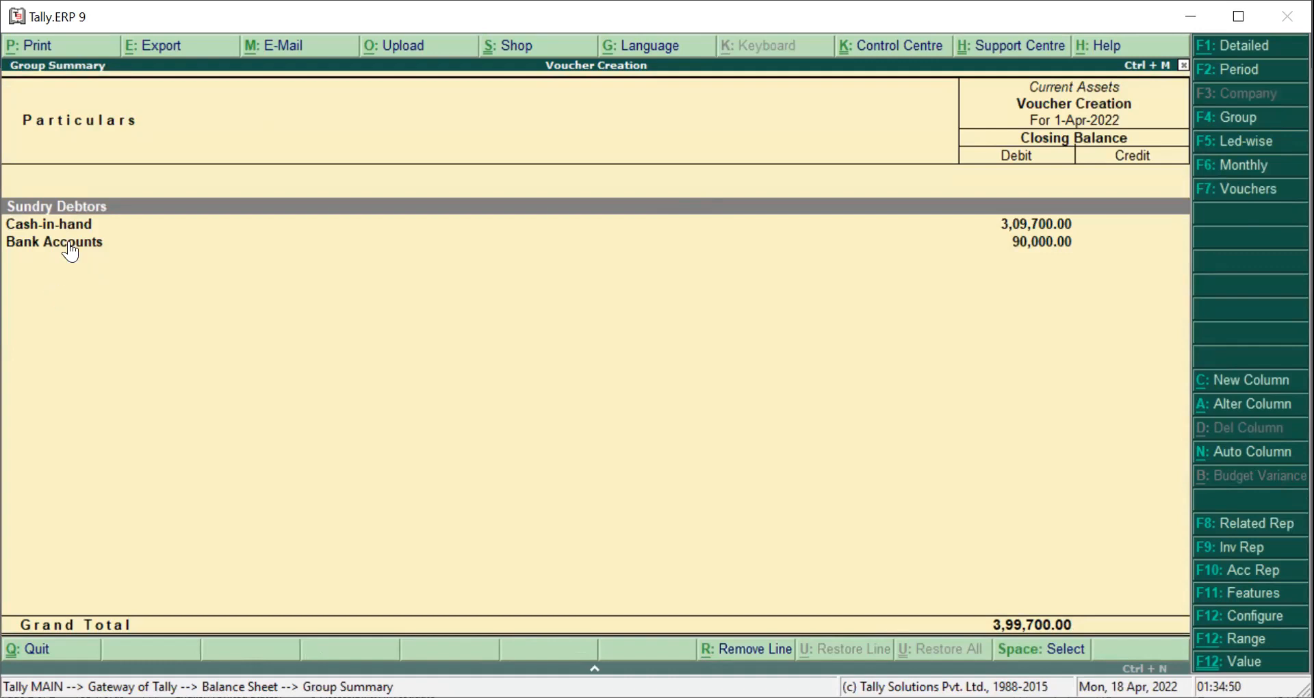
key("Escape")
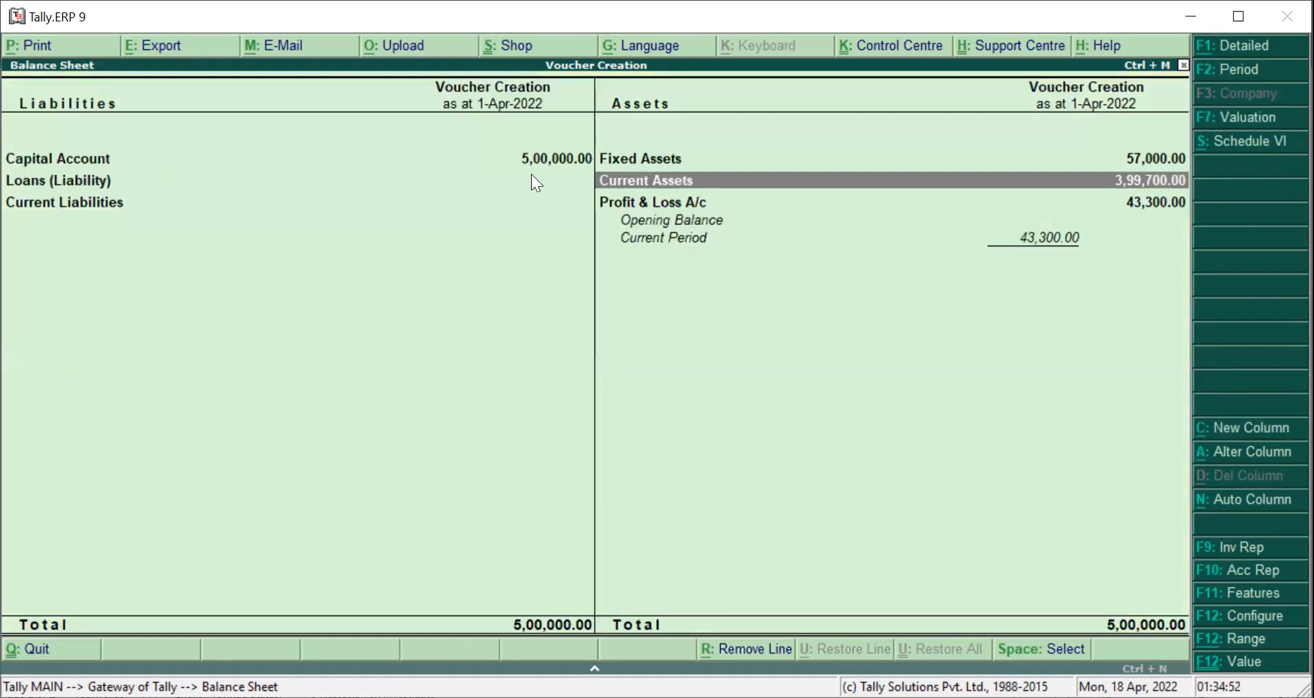
key("Escape")
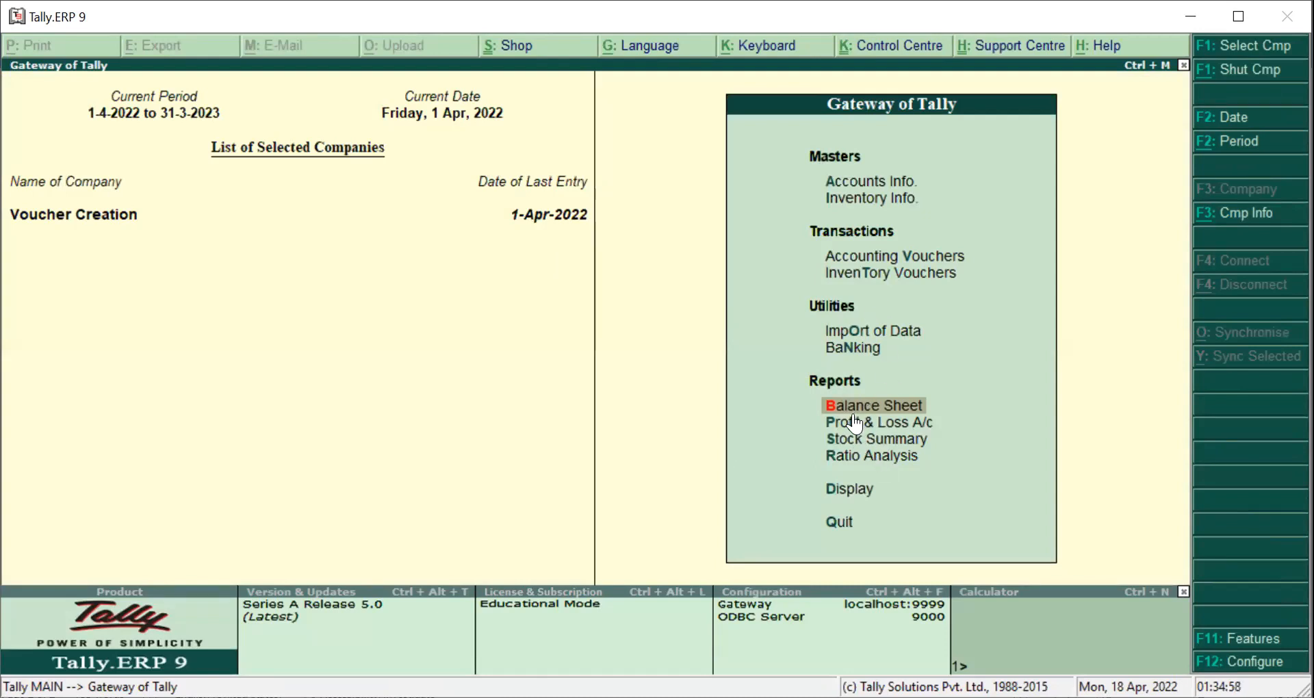
left_click(867, 488)
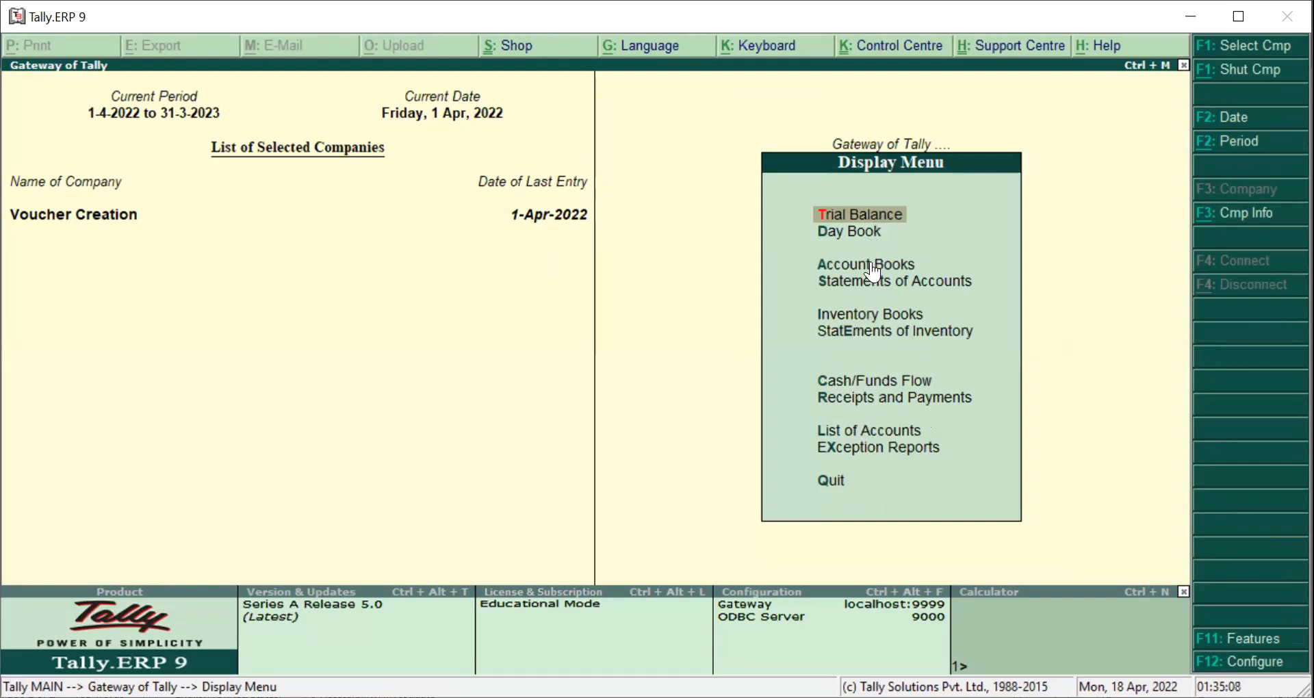
key("Escape")
key("Escape")
key("n")
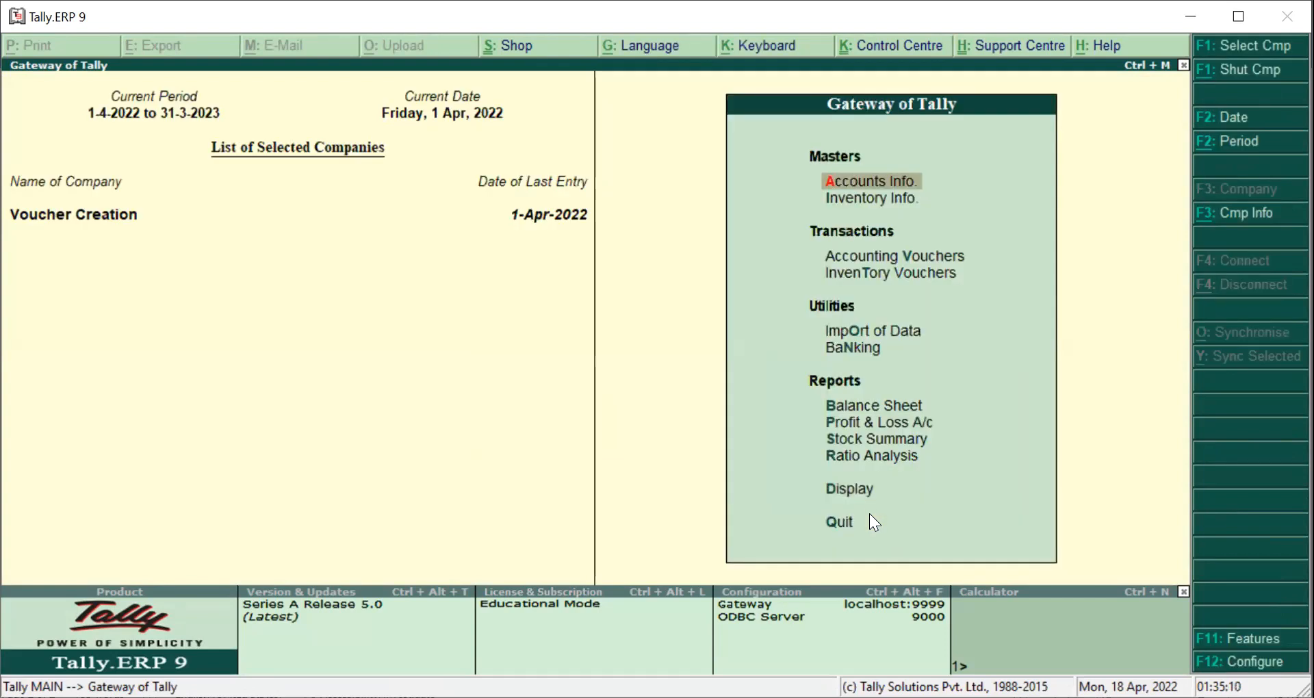
Step: Examine the creation form for a single stock item, and return to the Gateway of Tally without creating one
left_click(861, 197)
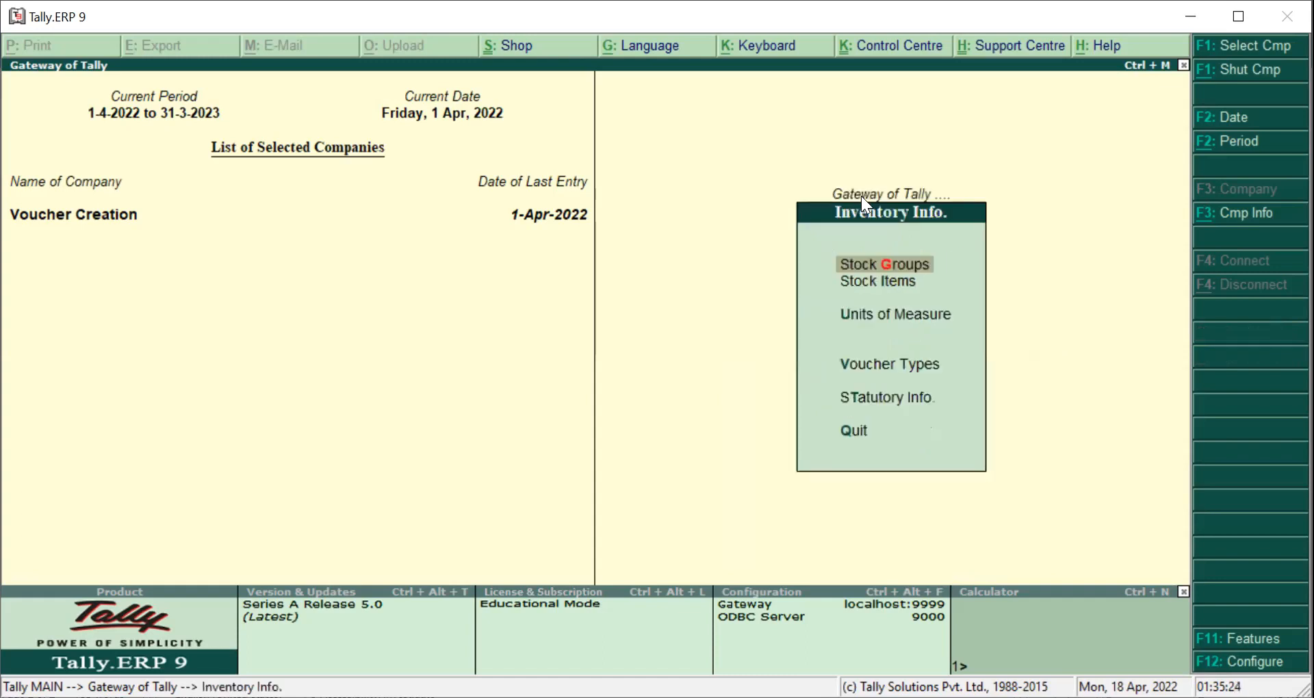
left_click(896, 286)
left_click(895, 286)
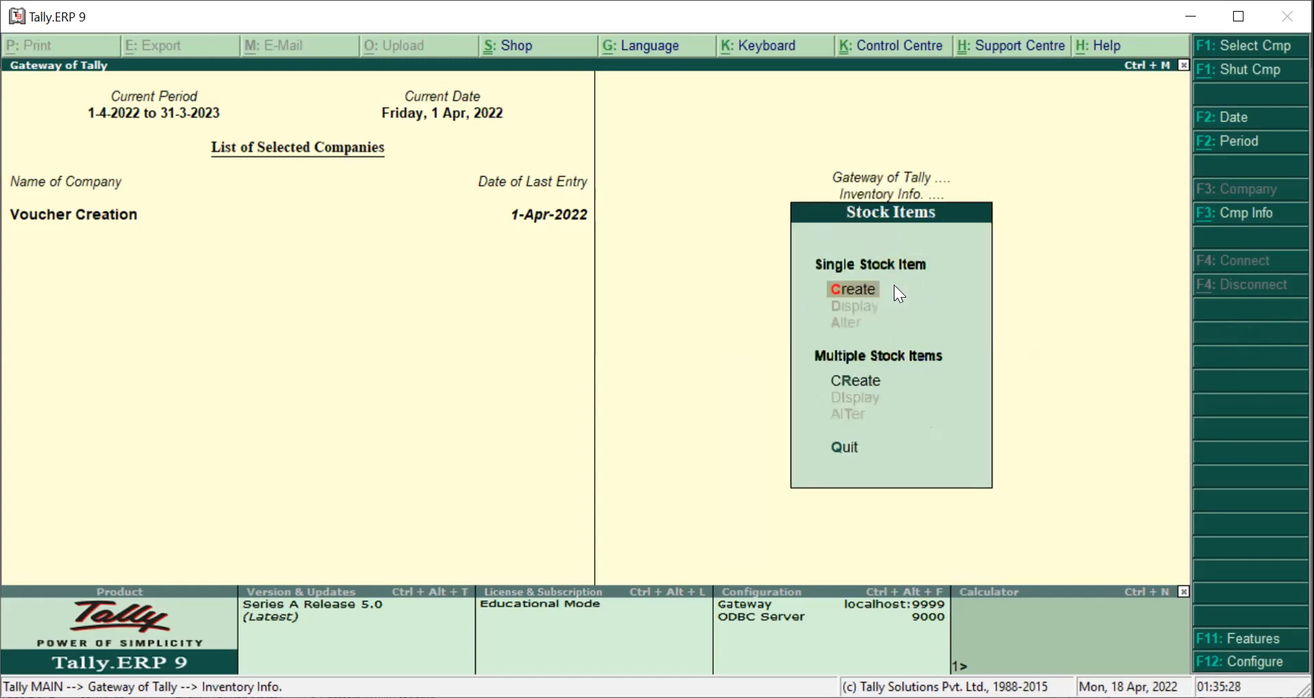
left_click(869, 289)
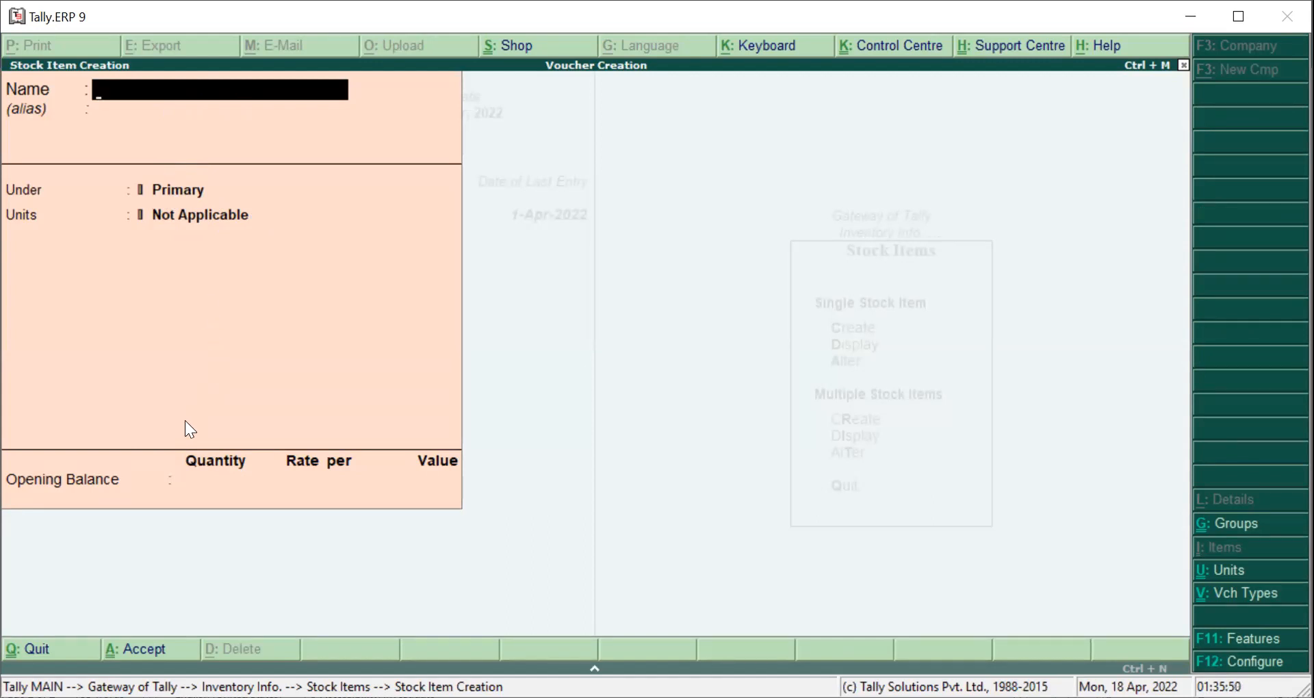
key("Escape")
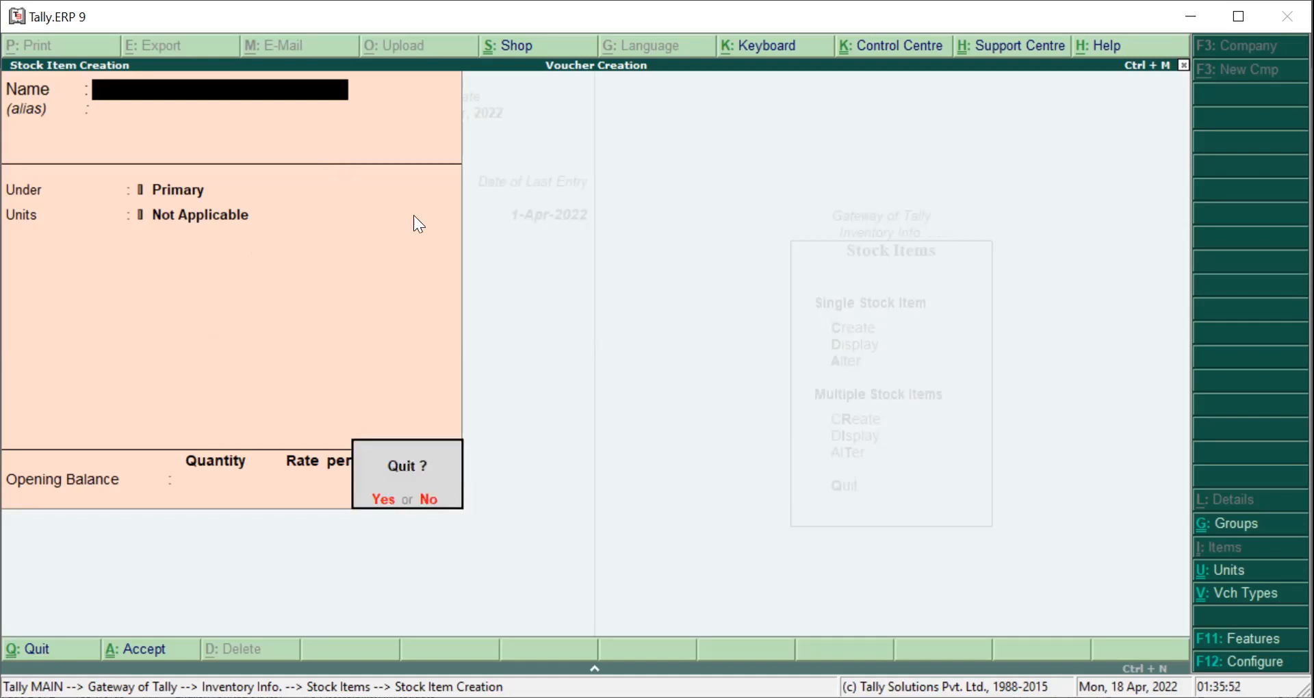
key("Return")
key("Escape")
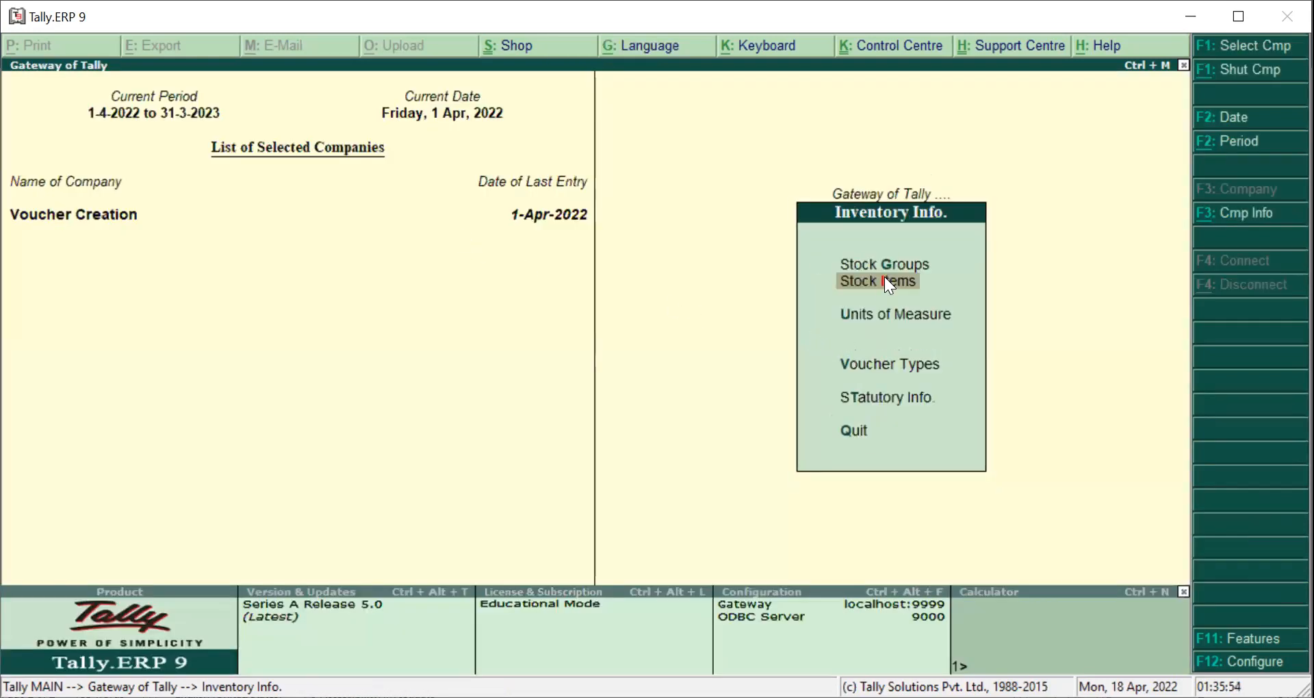
key("Escape")
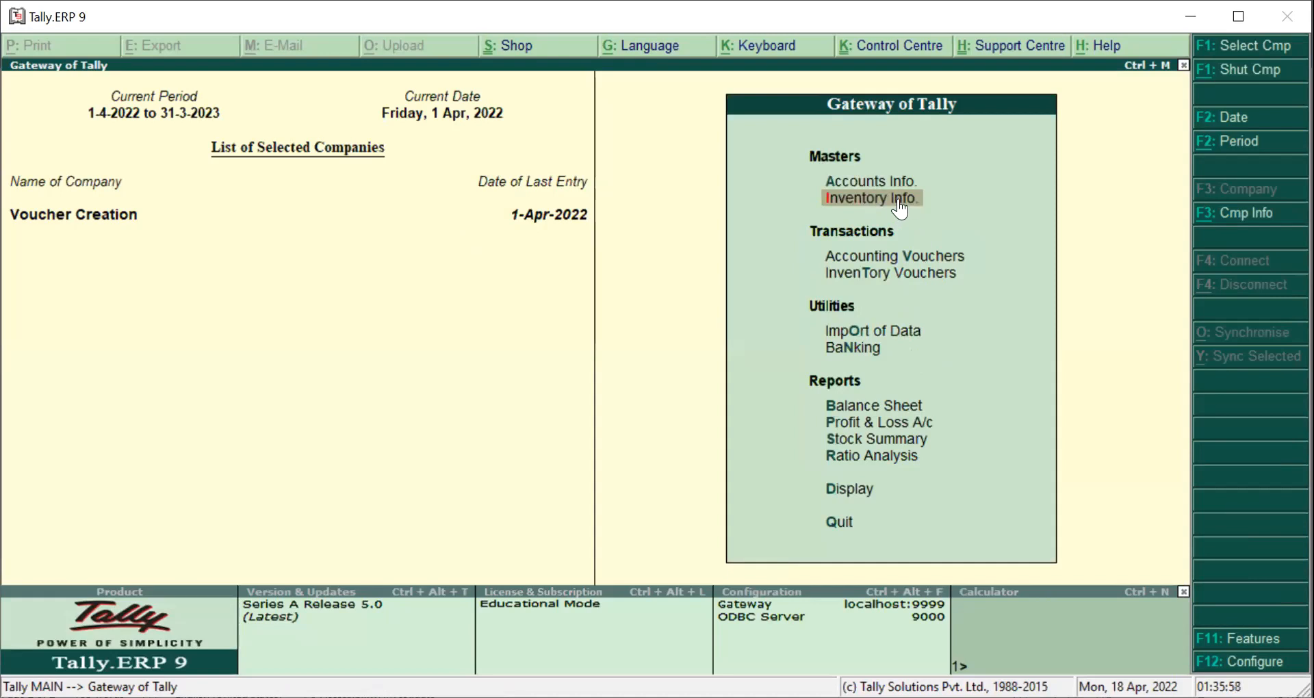
key("Escape")
key("Escape")
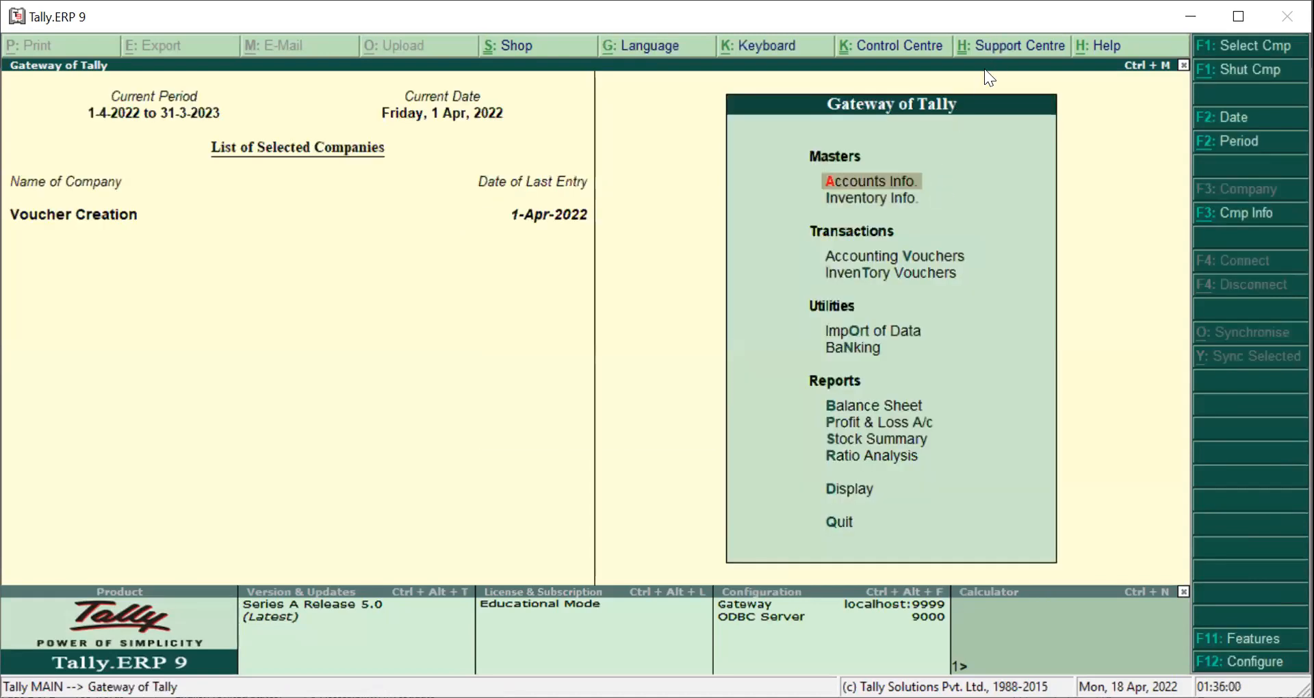